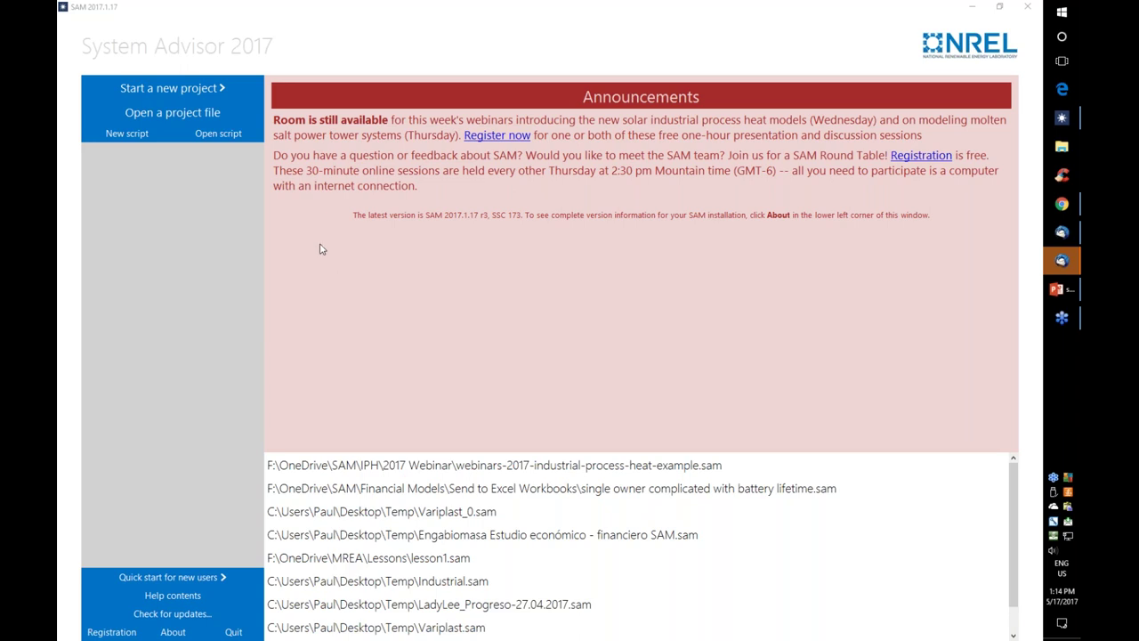
- Start a new project with the Process heat parabolic trough performance model and the LCOH Calculator financial model
left_click(154, 85)
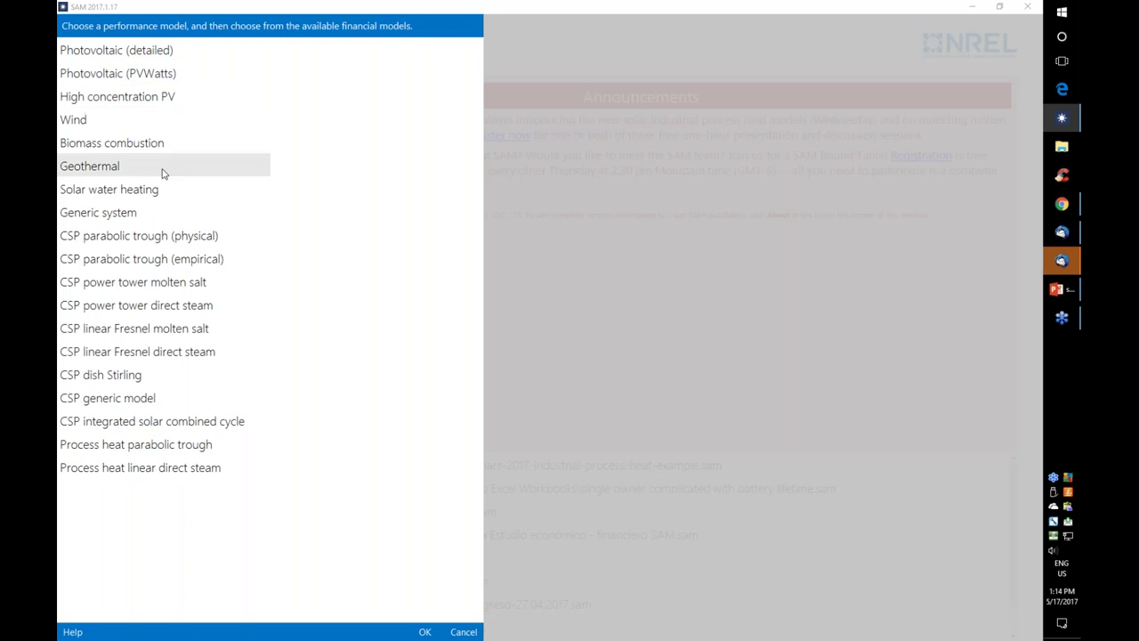
left_click(134, 454)
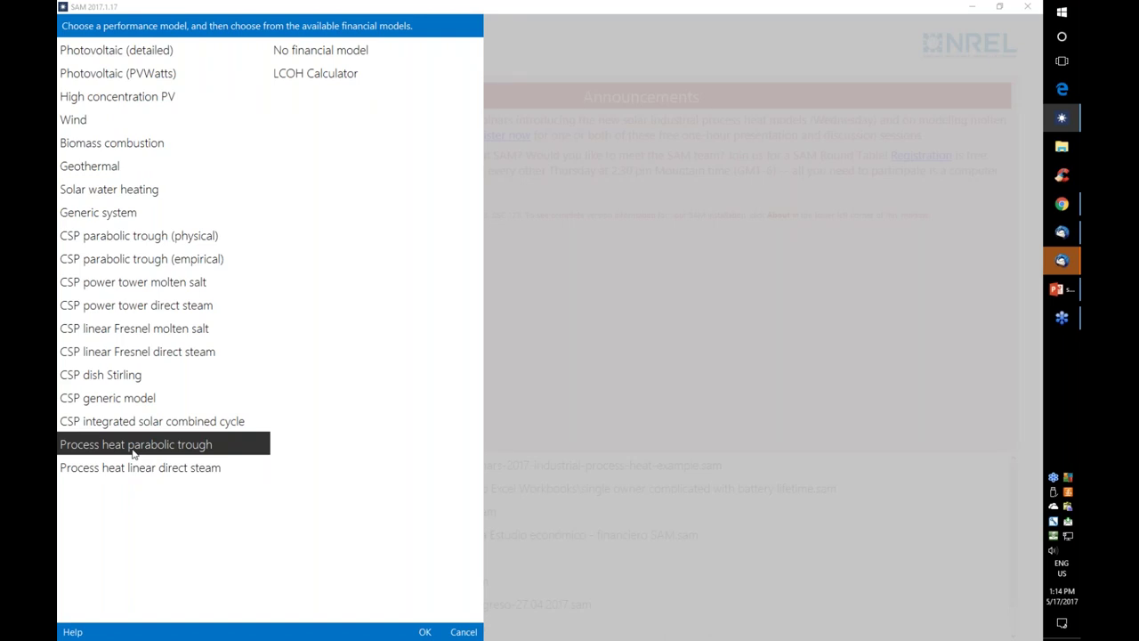
left_click(380, 81)
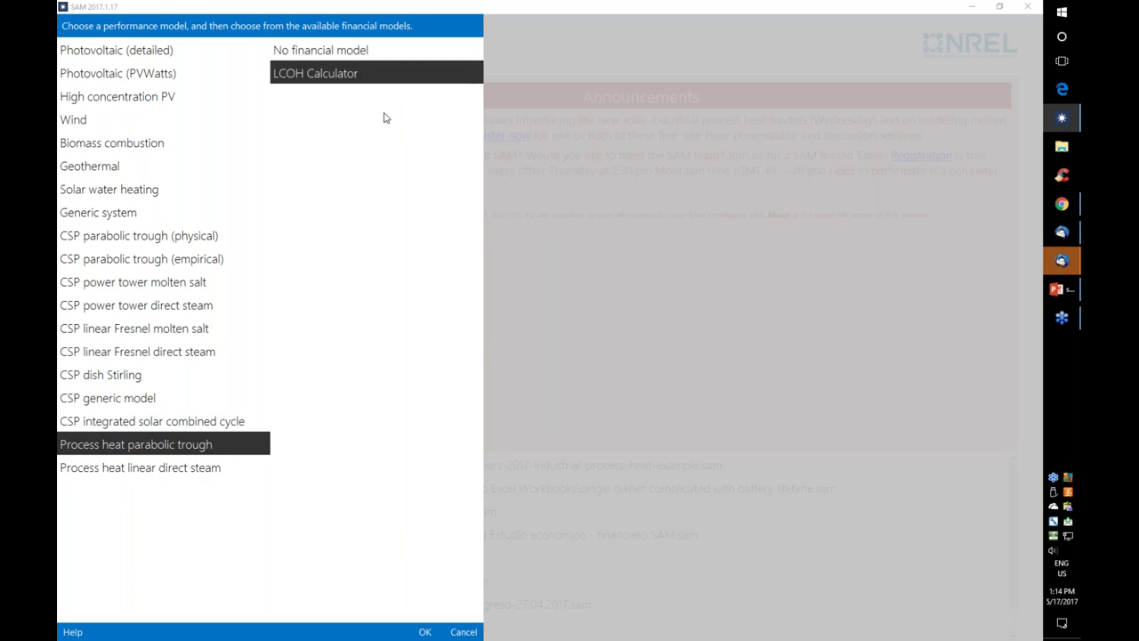
left_click(422, 631)
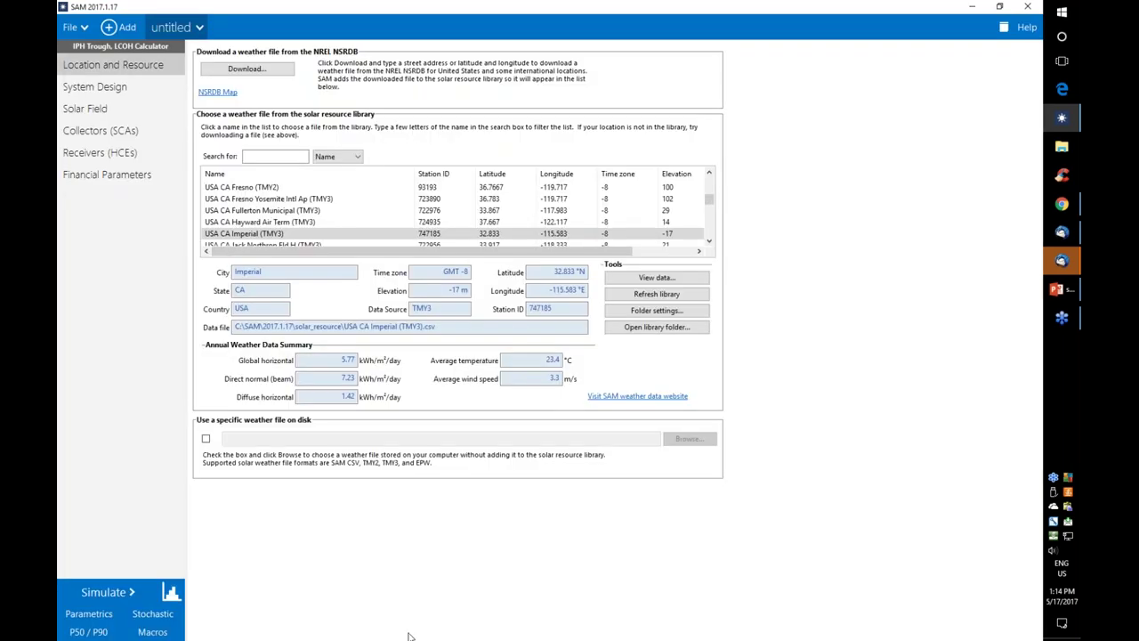
- Rename the untitled case as IPH Trough
left_click(199, 28)
left_click(205, 101)
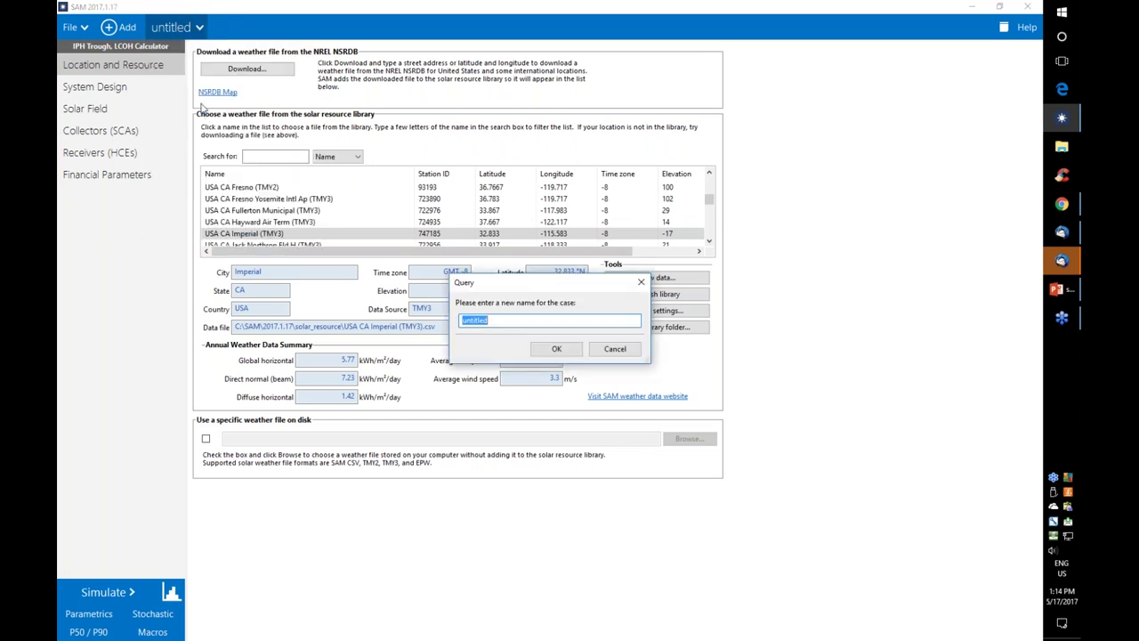
key("BackSpace")
type("IPH Trough")
left_click(560, 346)
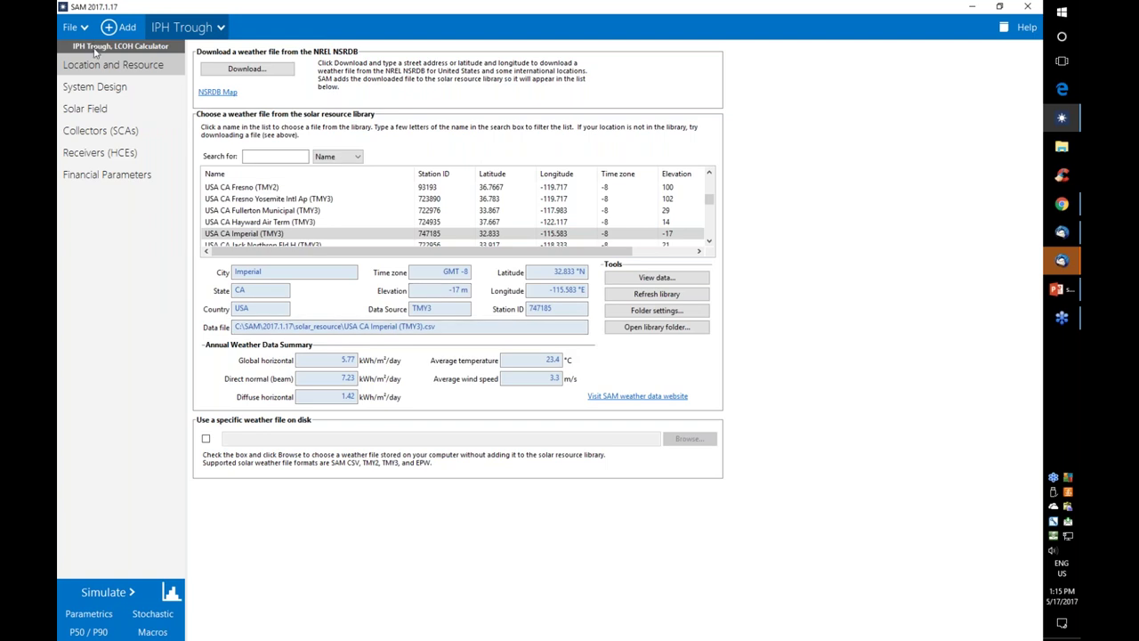
- Look through the case's input pages, from location and system design to solar field, collectors, receivers and financial parameters
left_click(161, 86)
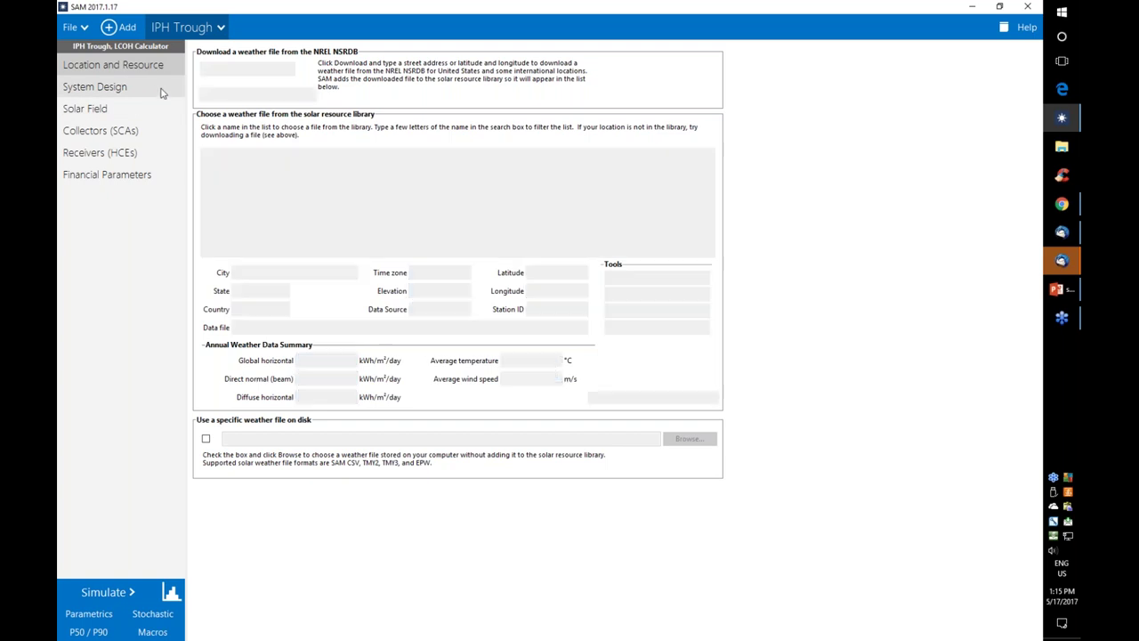
left_click(163, 108)
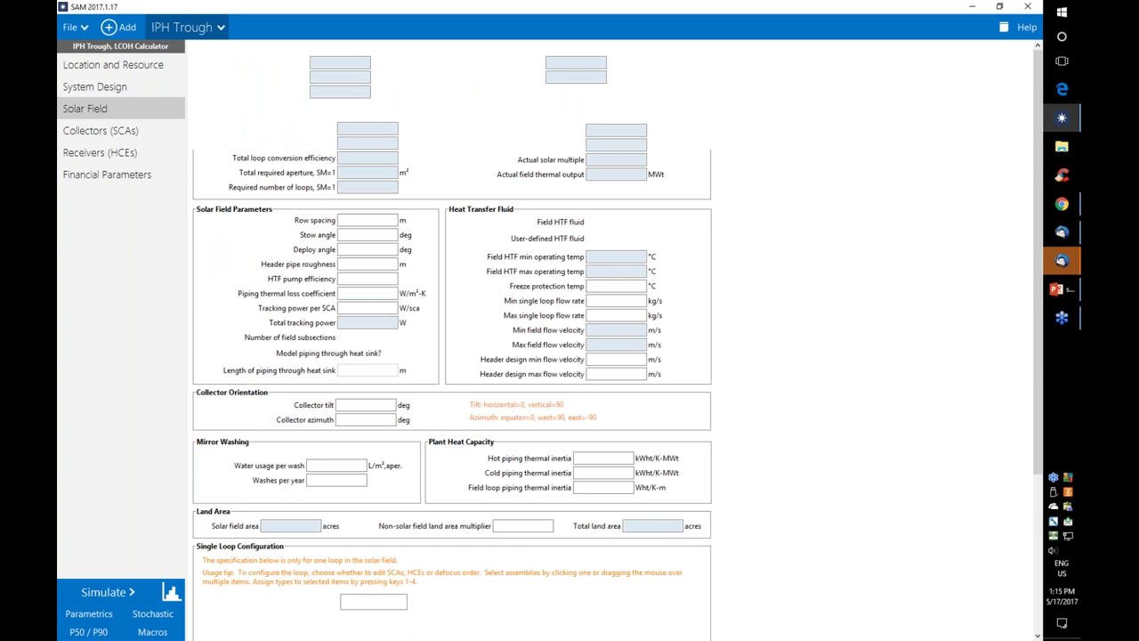
left_click(100, 130)
left_click(160, 152)
left_click(159, 177)
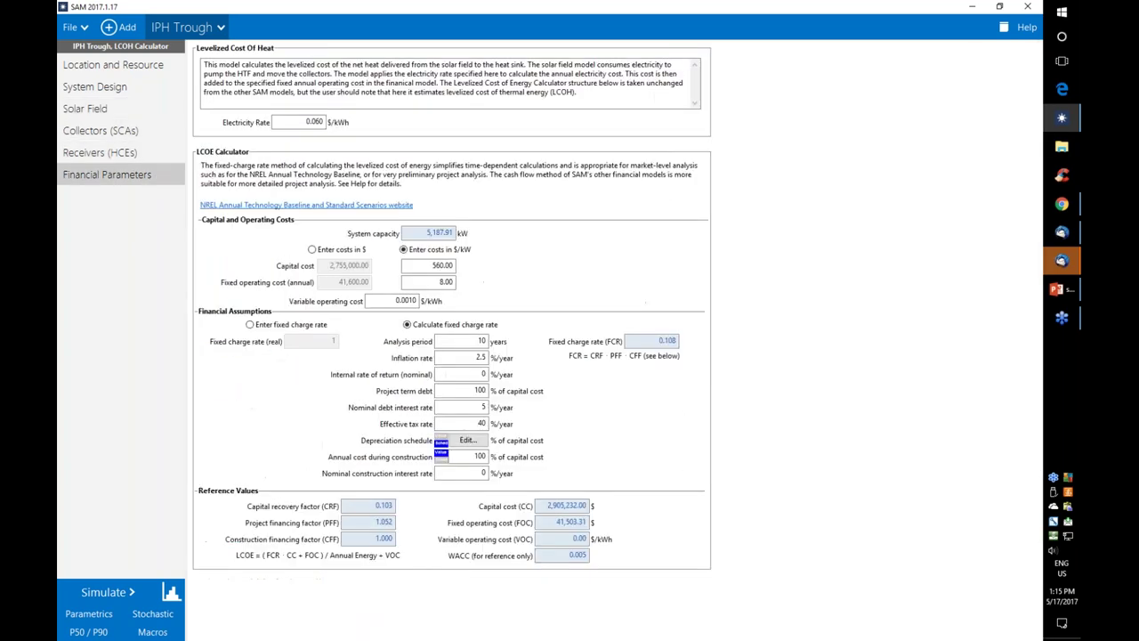
left_click(174, 66)
left_click(172, 89)
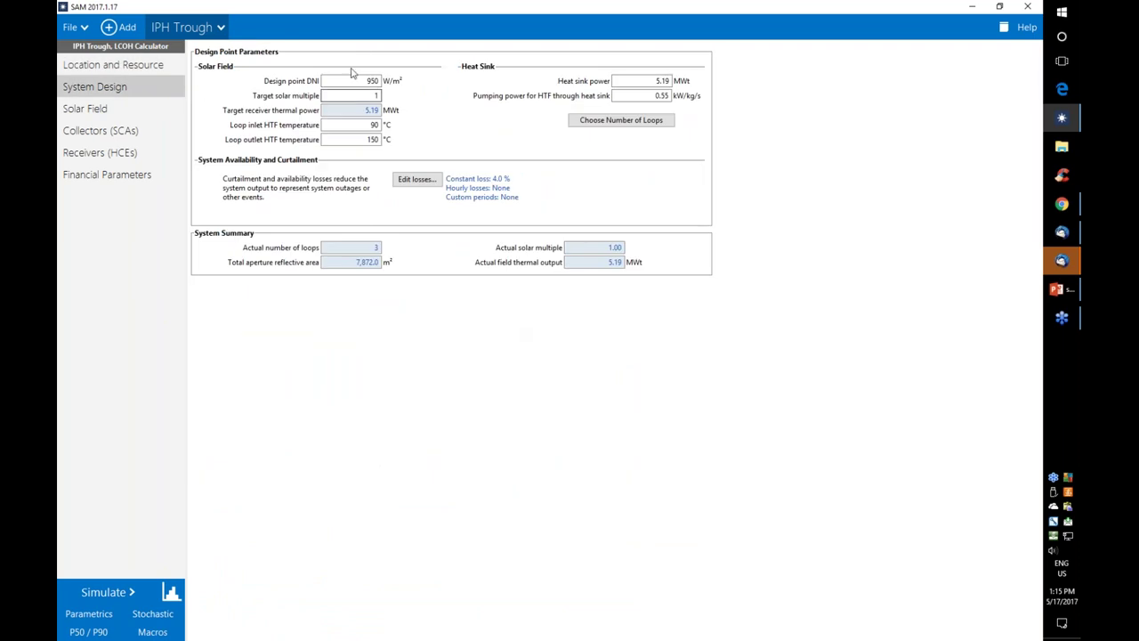
left_click(164, 109)
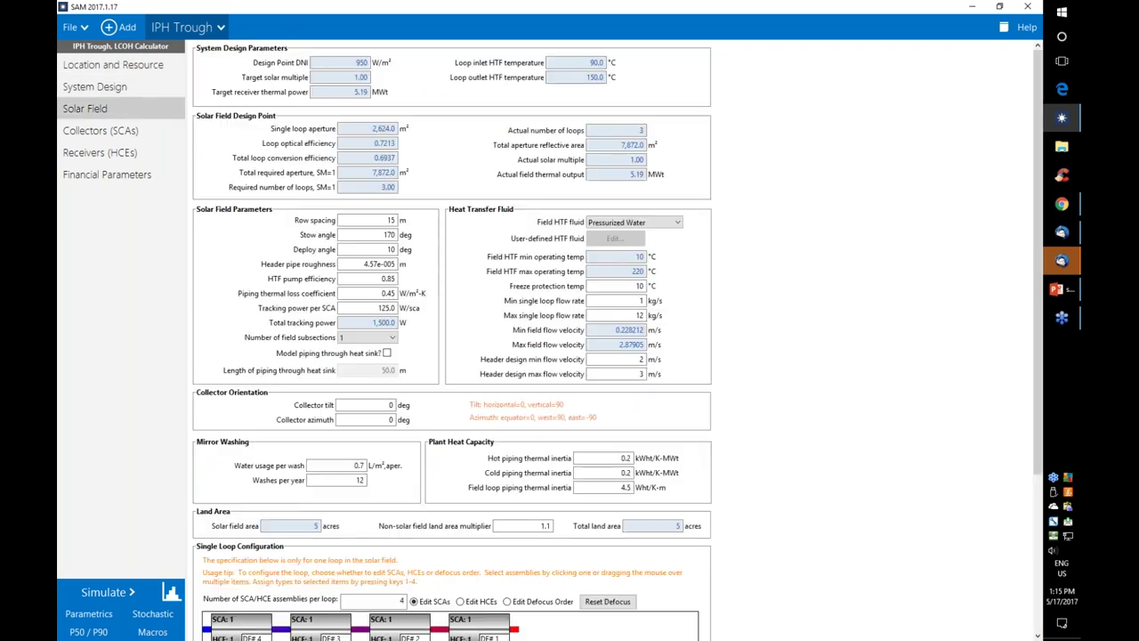
left_click(124, 129)
left_click(125, 152)
left_click(156, 177)
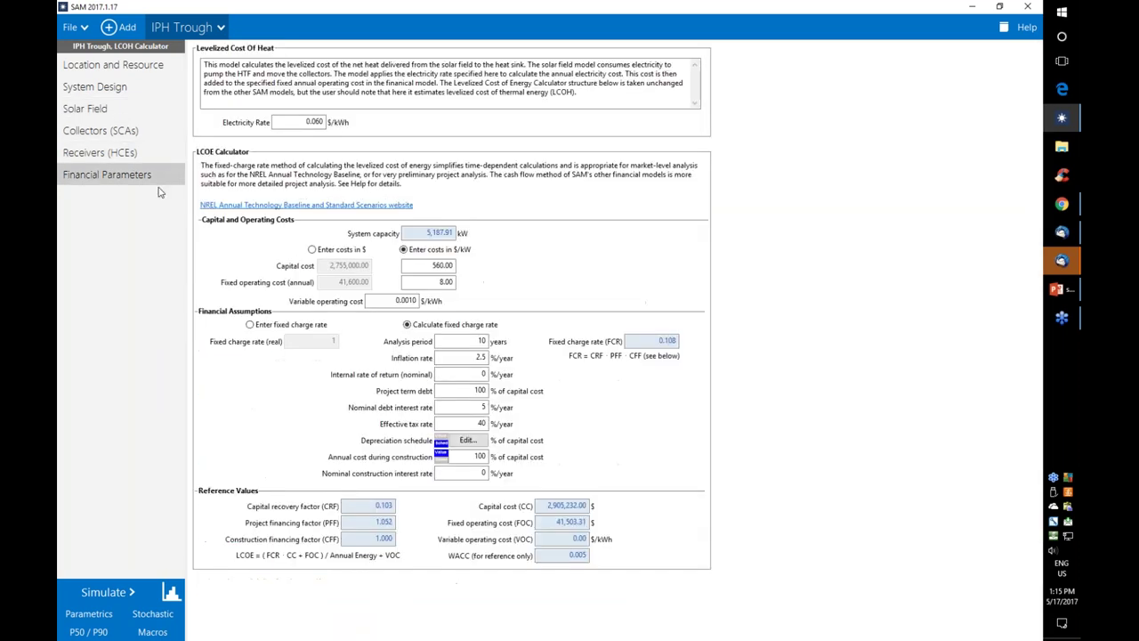
- Run the simulation and look through the data tables, time series and profiles views of the results
left_click(105, 593)
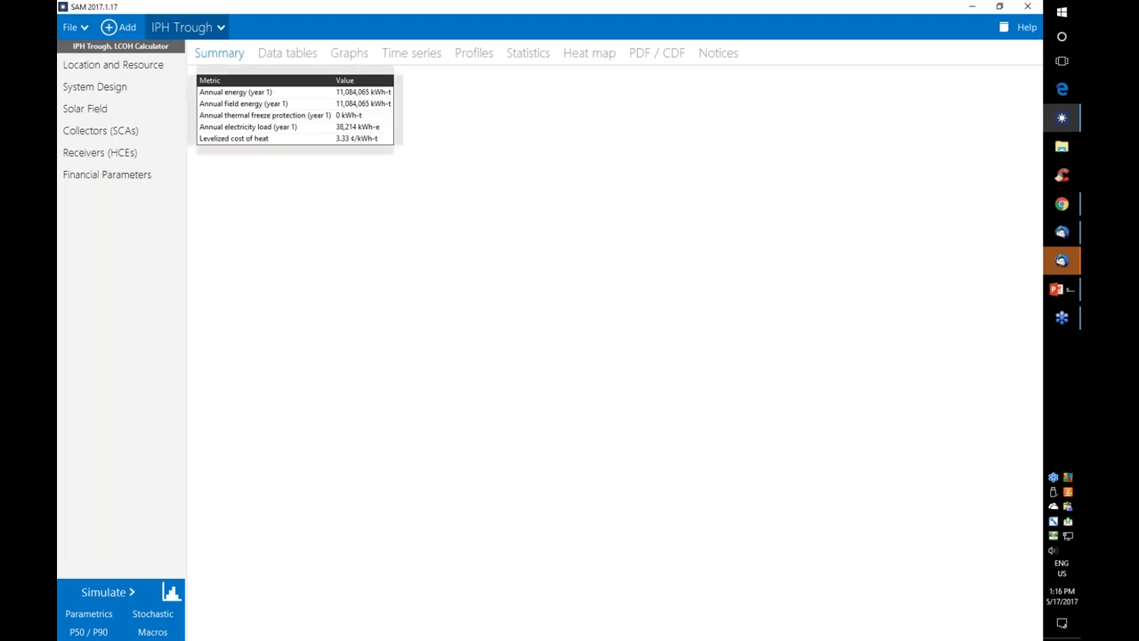
left_click(293, 57)
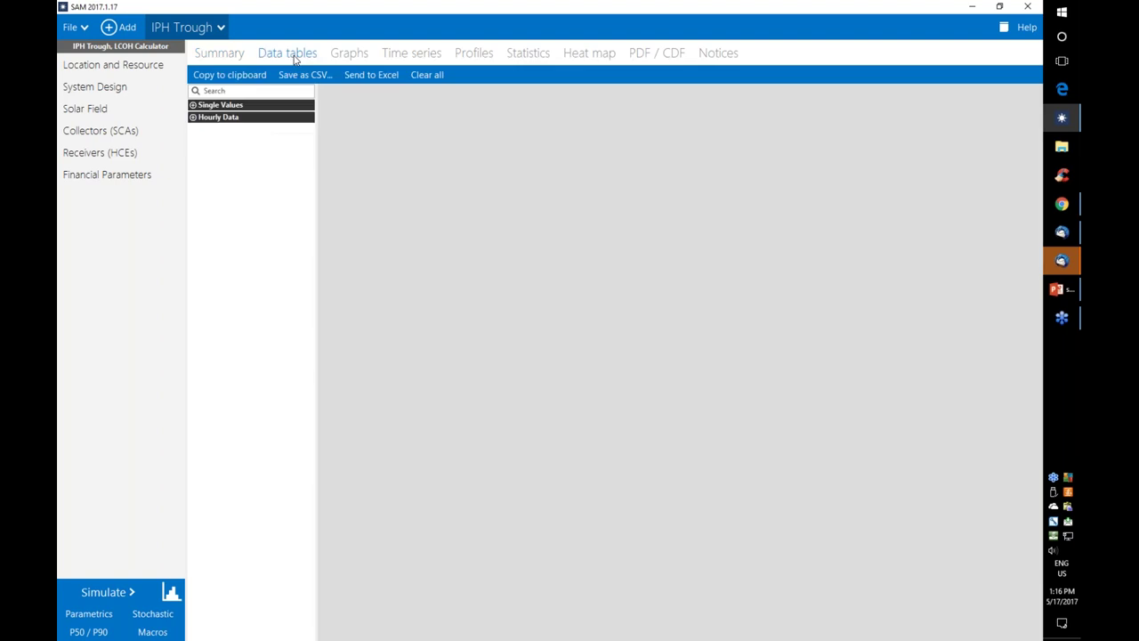
left_click(424, 59)
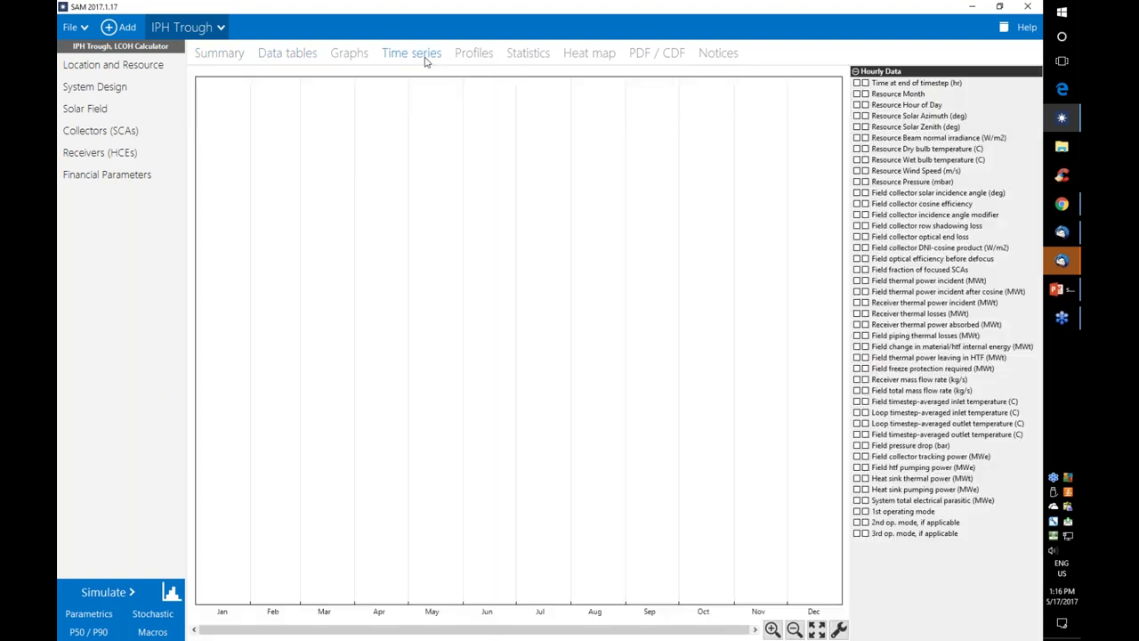
left_click(472, 53)
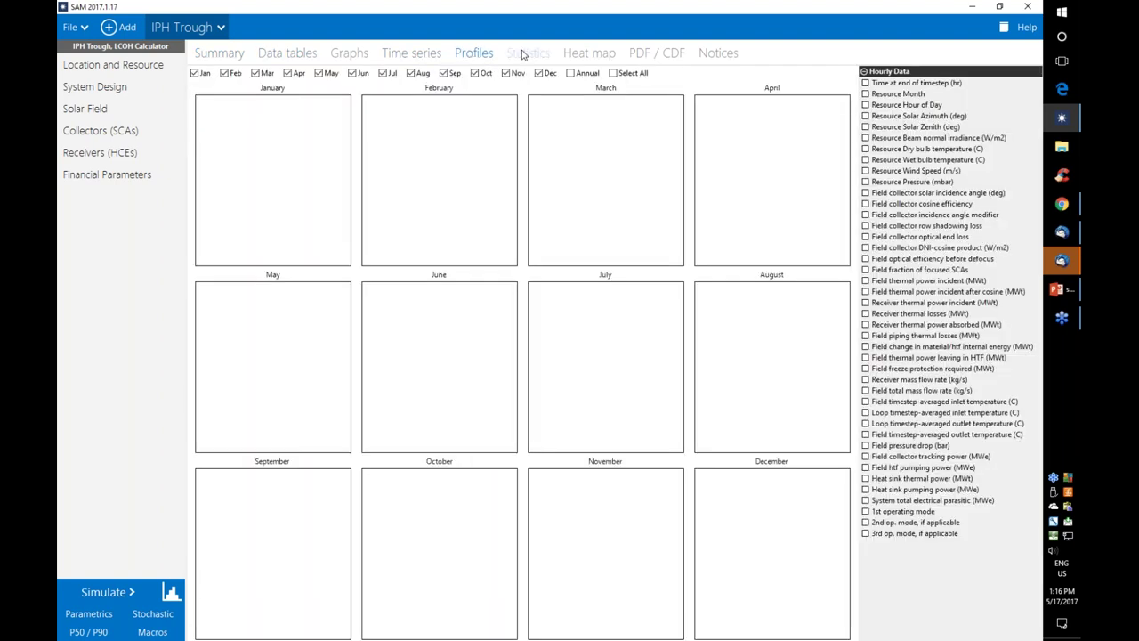
- Plot the hourly Resource Wind Speed as a time series and examine the summer months in closer detail
left_click(425, 57)
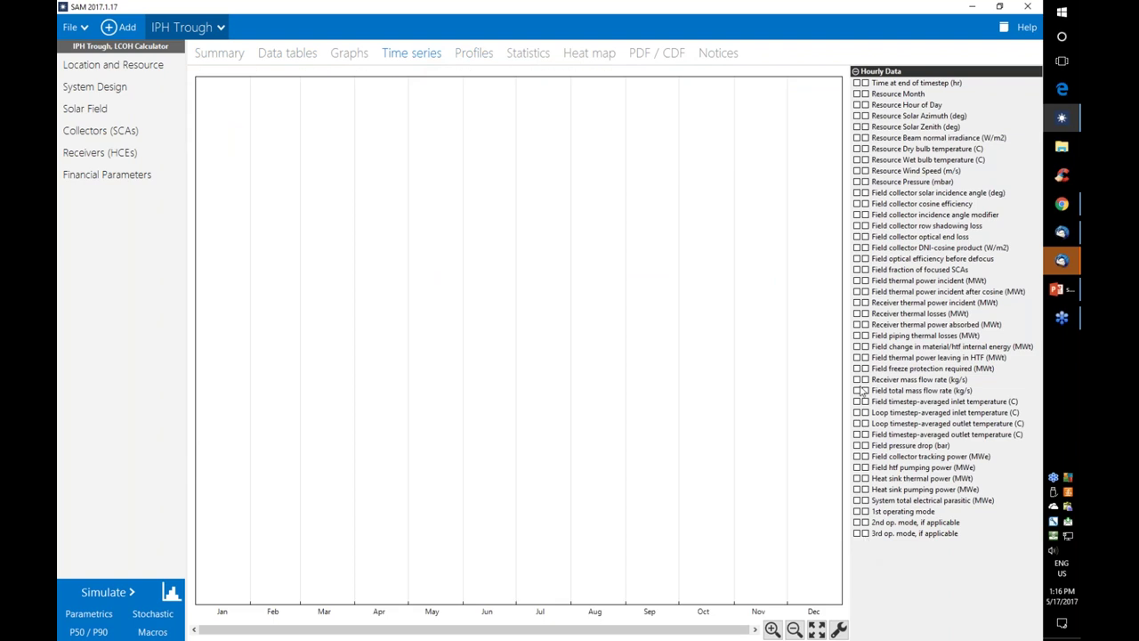
left_click(861, 171)
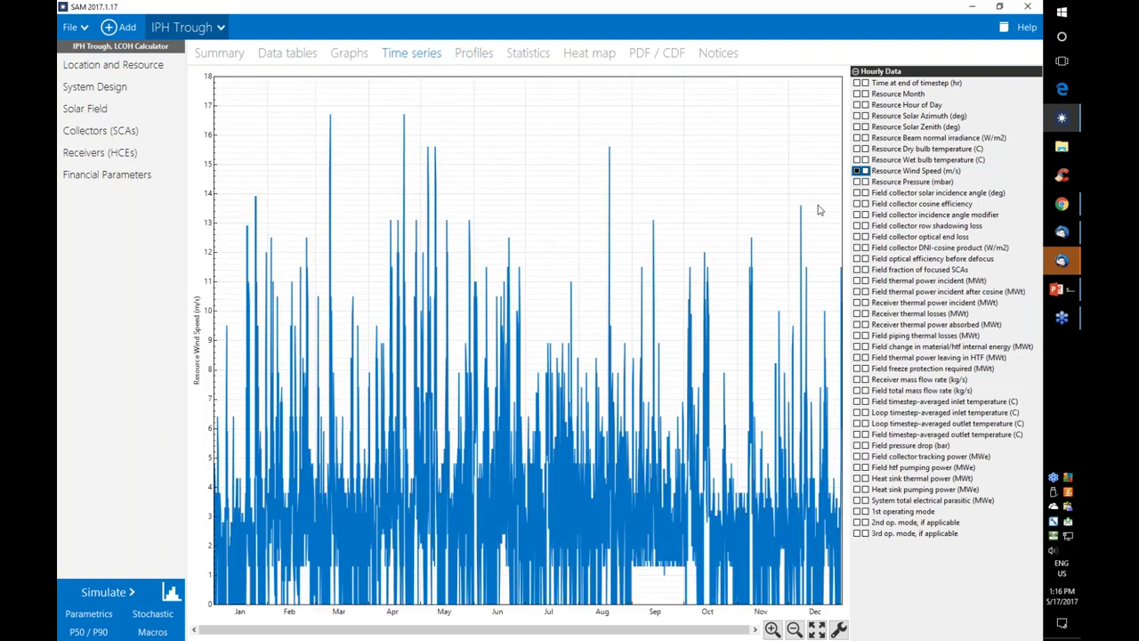
left_click_drag(452, 392, 564, 418)
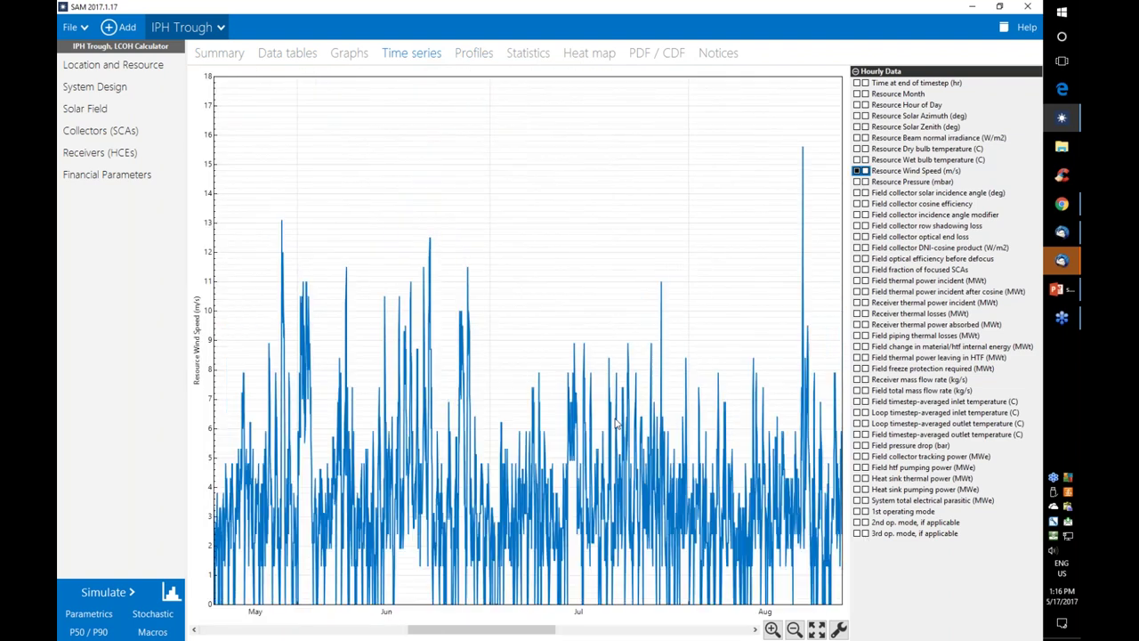
left_click_drag(674, 400, 810, 401)
- Display a heat map of Time at end of timestep and return to the results summary
left_click(592, 54)
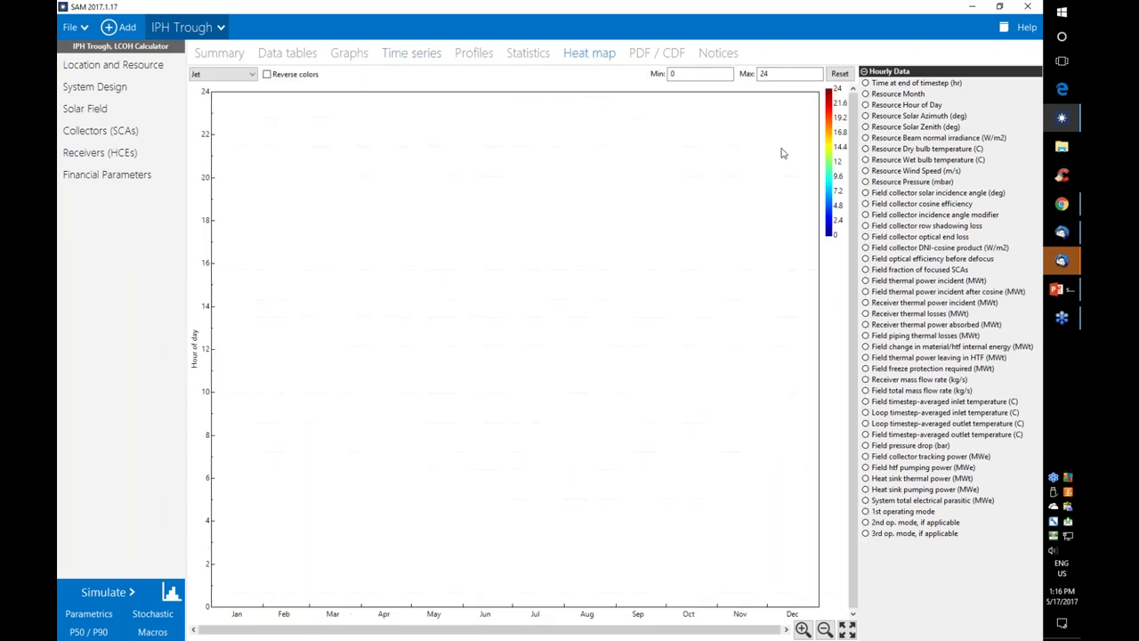
left_click(866, 84)
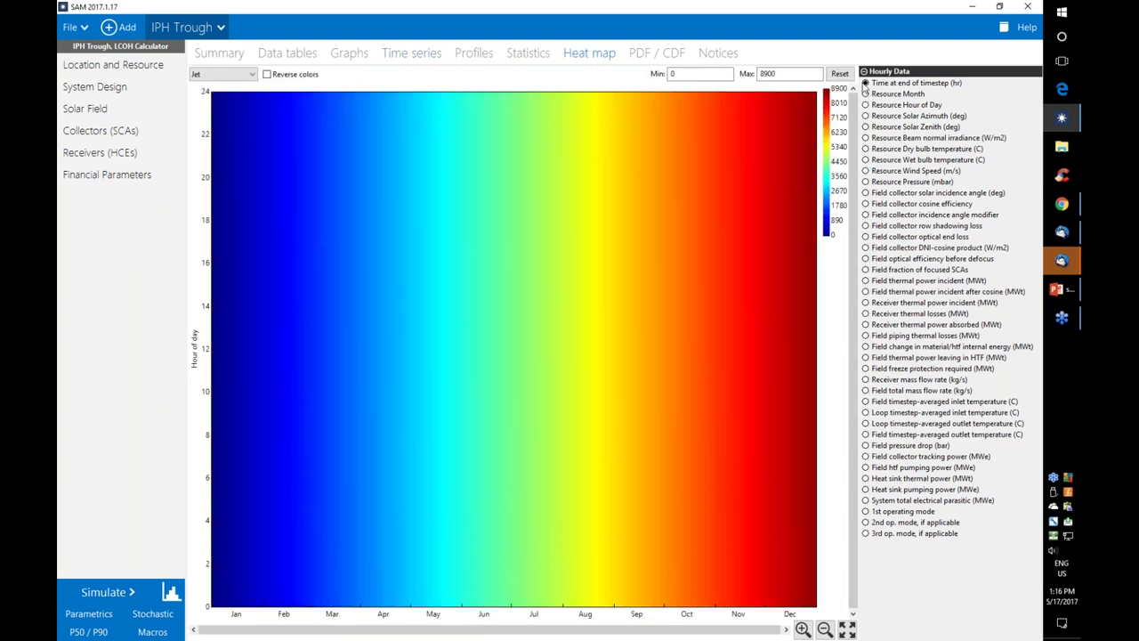
left_click(218, 53)
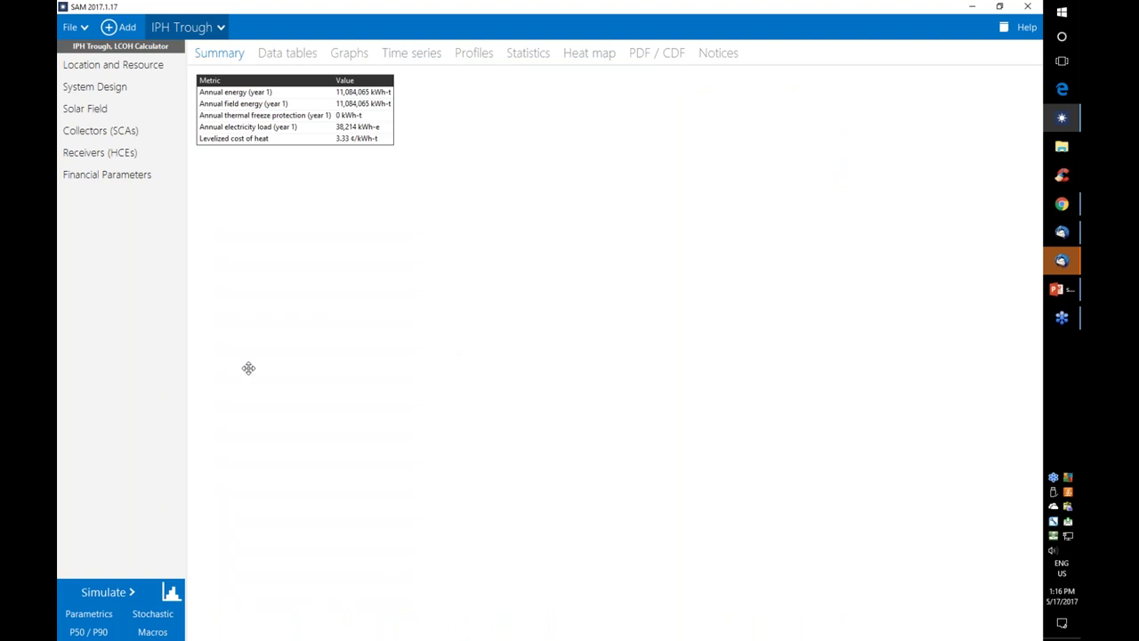
- Check the Solar Field and System Design inputs, and bring back the results summary without running the simulation again
left_click(131, 111)
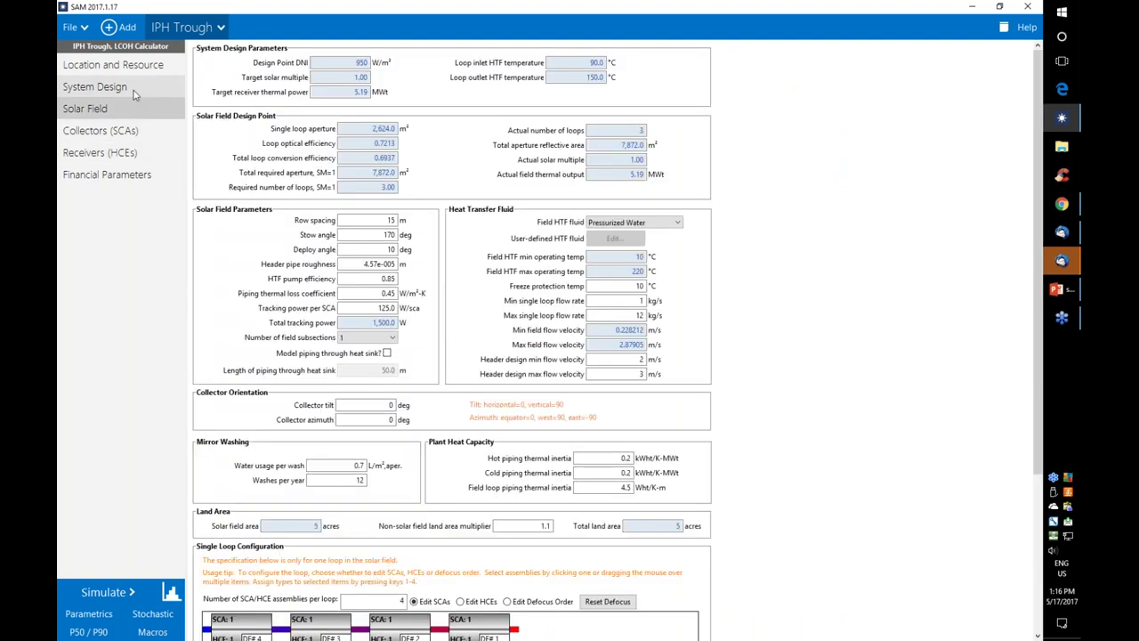
left_click(129, 91)
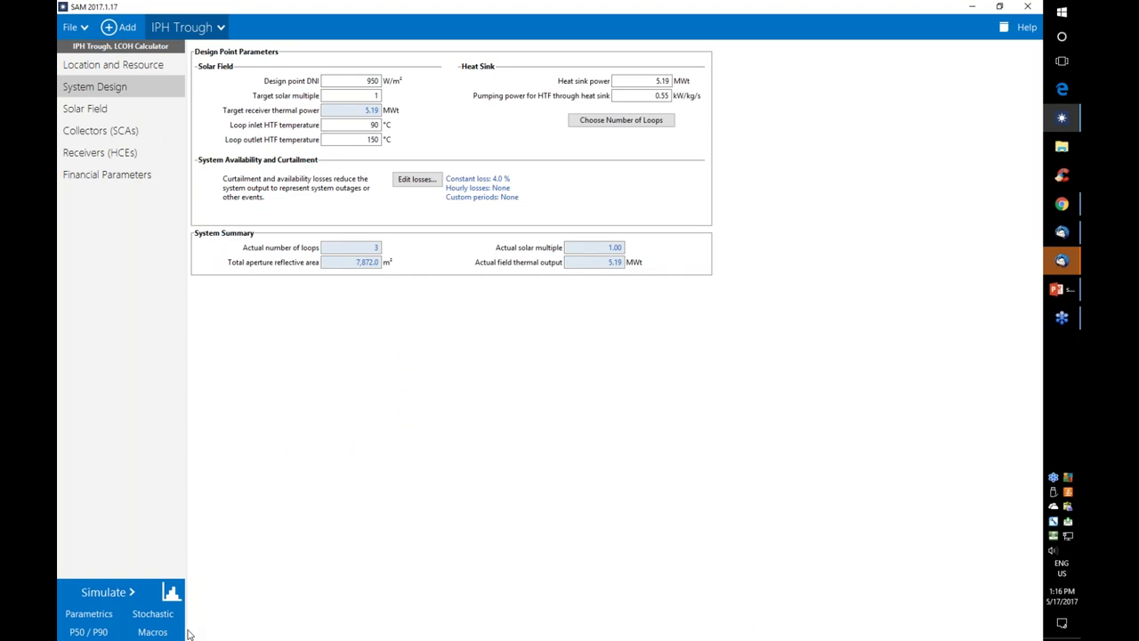
left_click(171, 595)
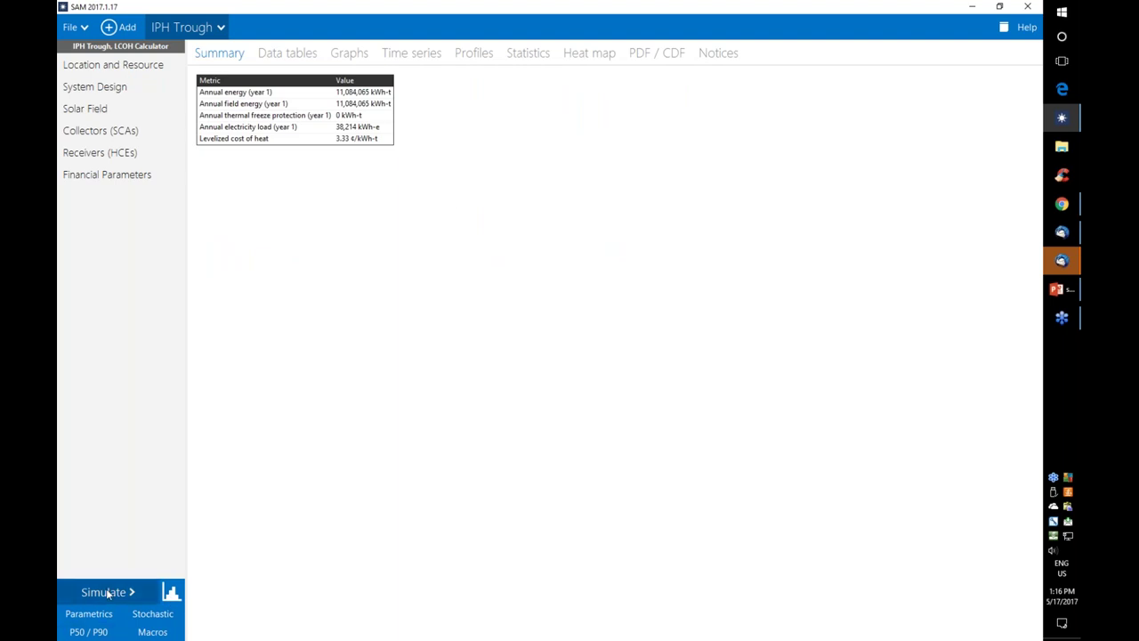
- Download the TMY weather data set for "imperial, ca" from the NREL NSRDB into the solar resource library
left_click(153, 66)
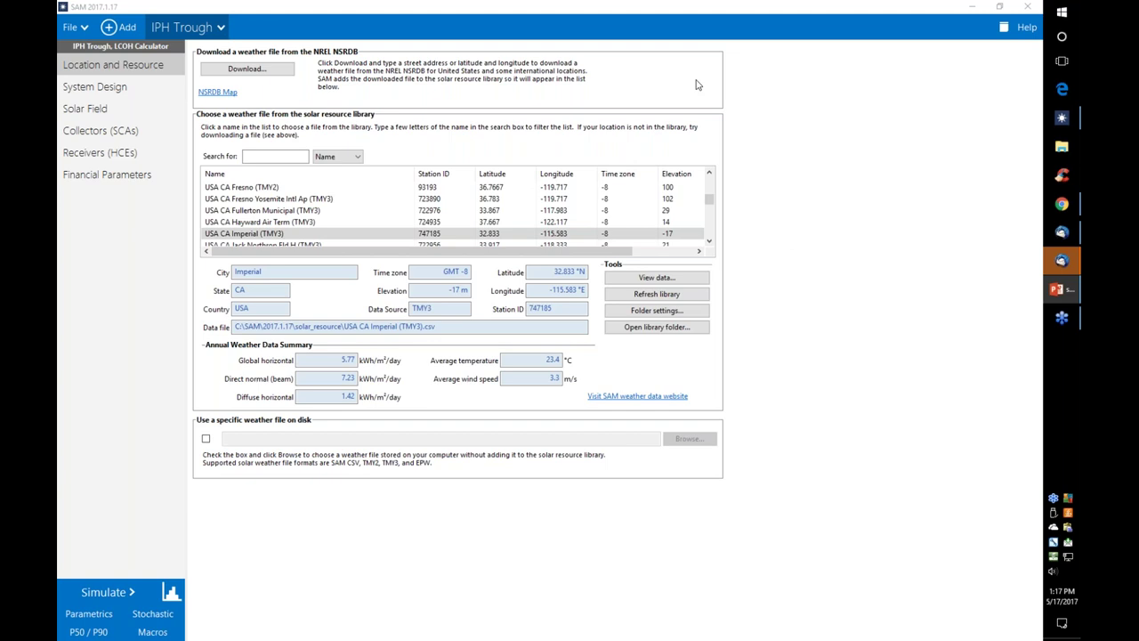
left_click(646, 91)
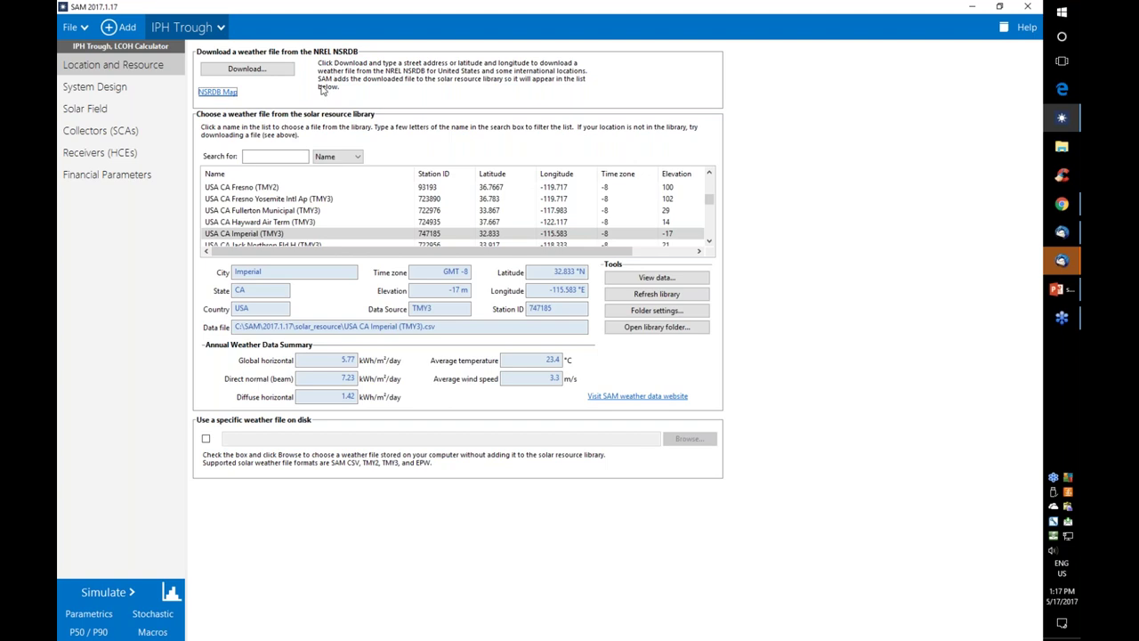
left_click(285, 73)
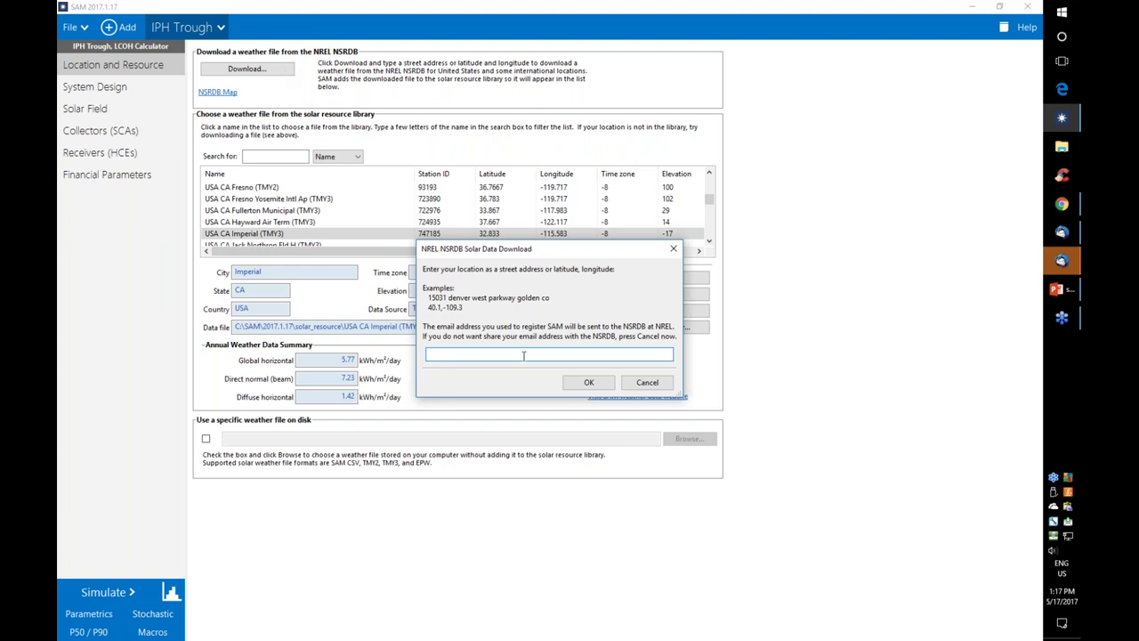
type("imperial, ca")
left_click(580, 382)
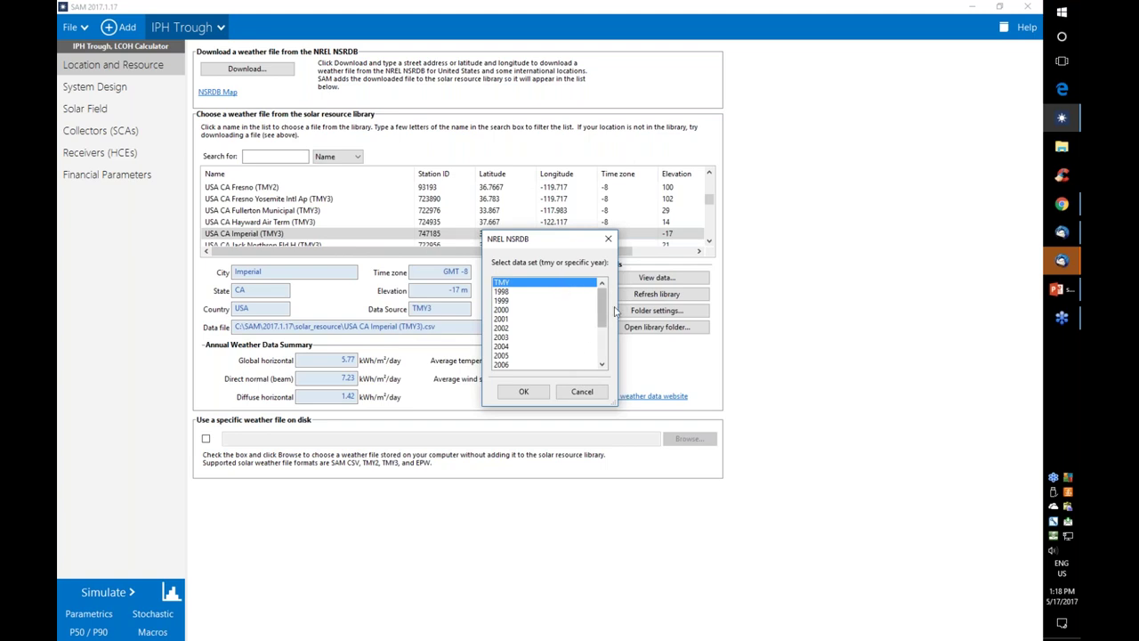
mouse_move(601, 326)
left_mouse_down()
mouse_move(599, 360)
mouse_move(601, 318)
left_mouse_up()
left_click(523, 392)
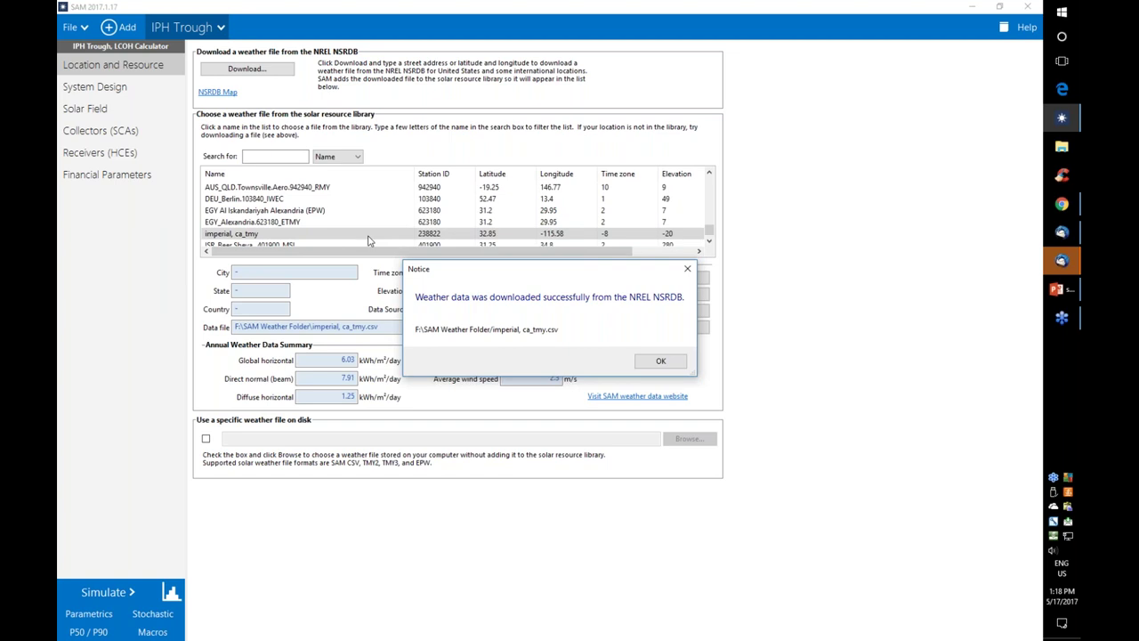
left_click(640, 363)
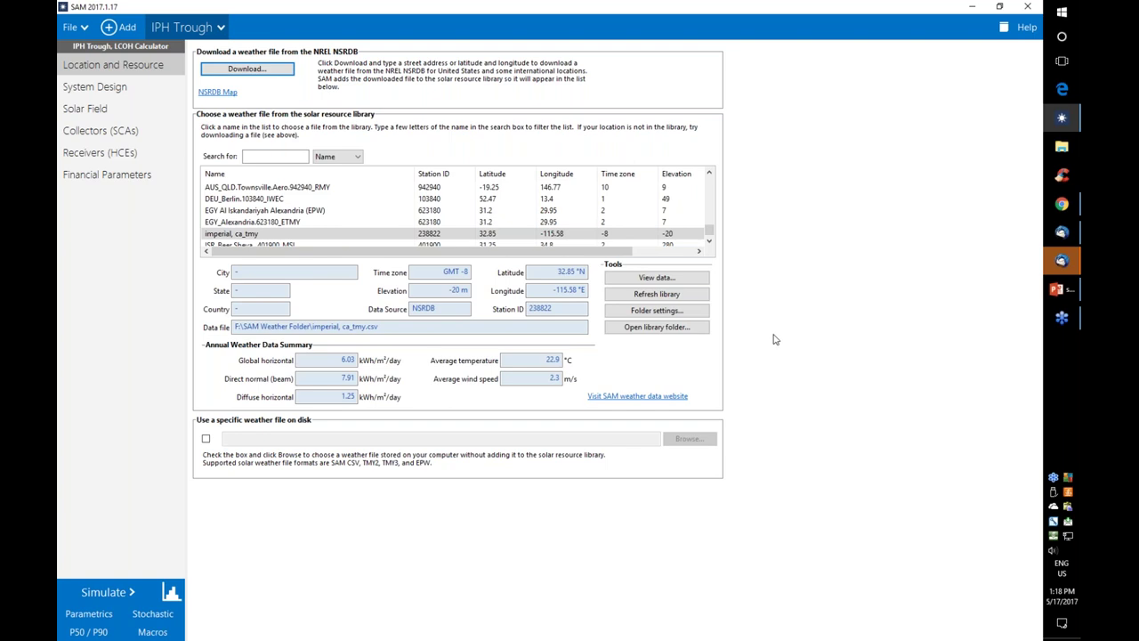
- Check the folder settings for solar resource data, keeping F:\SAM Weather Folder, and switch to the PowerPoint presentation
left_click(682, 313)
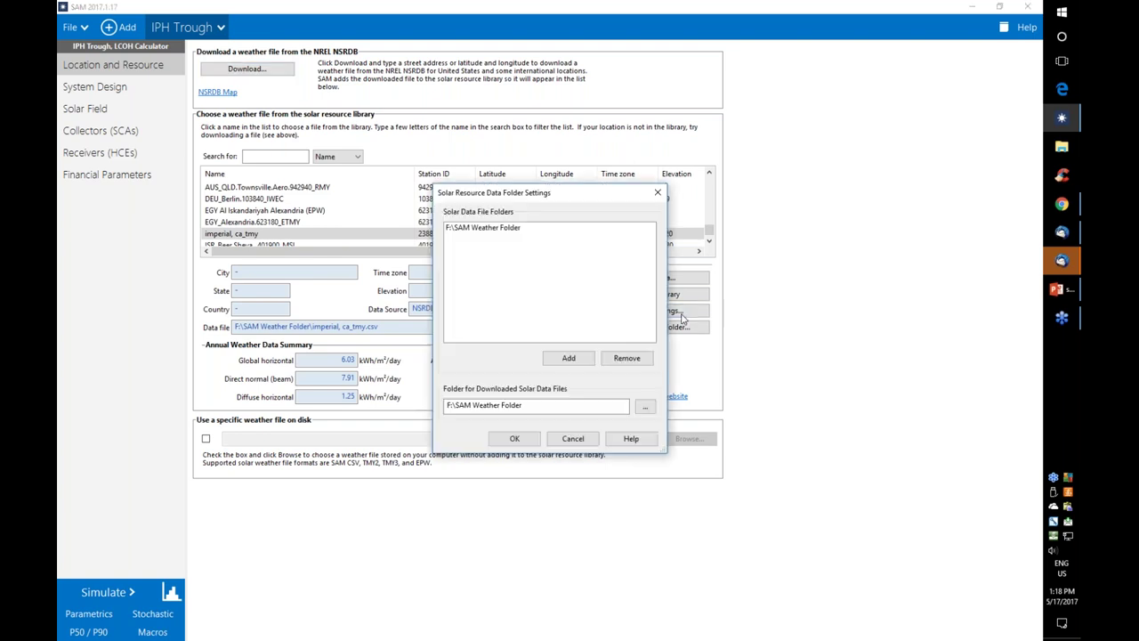
left_click(525, 229)
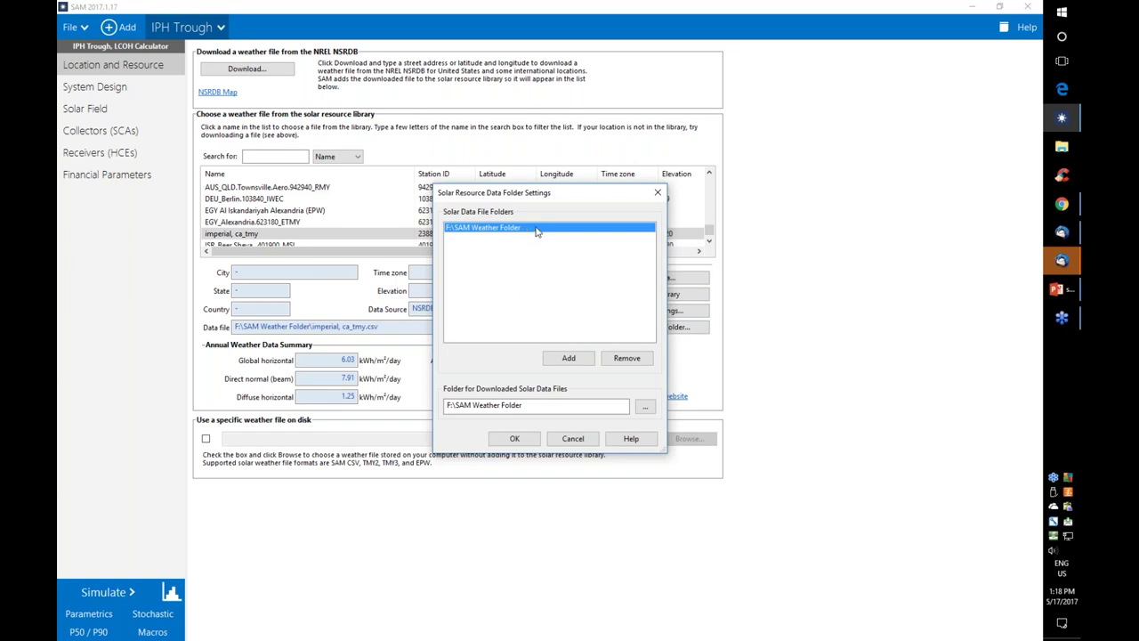
left_click(532, 440)
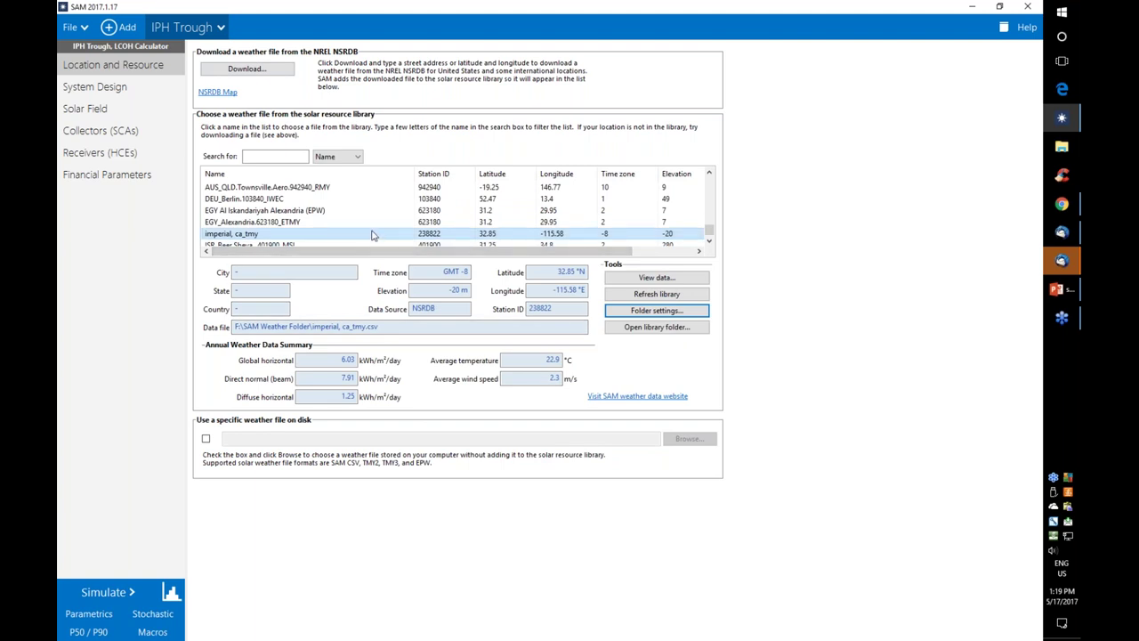
left_click(1062, 289)
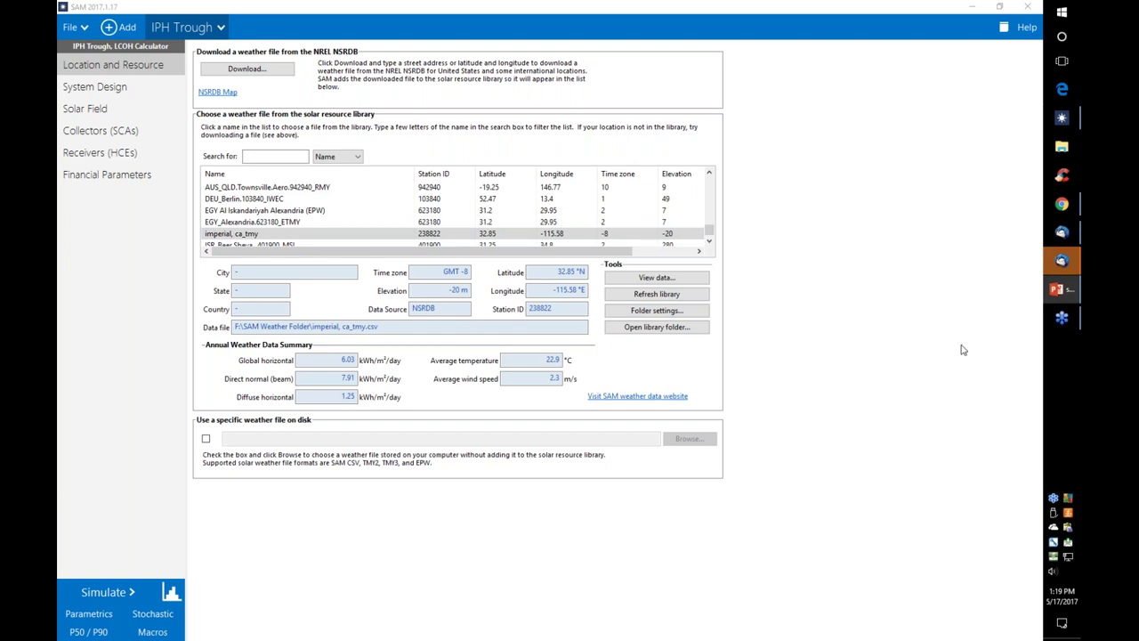
- Examine the design point parameters and target solar multiple in the System Design inputs
left_click(94, 86)
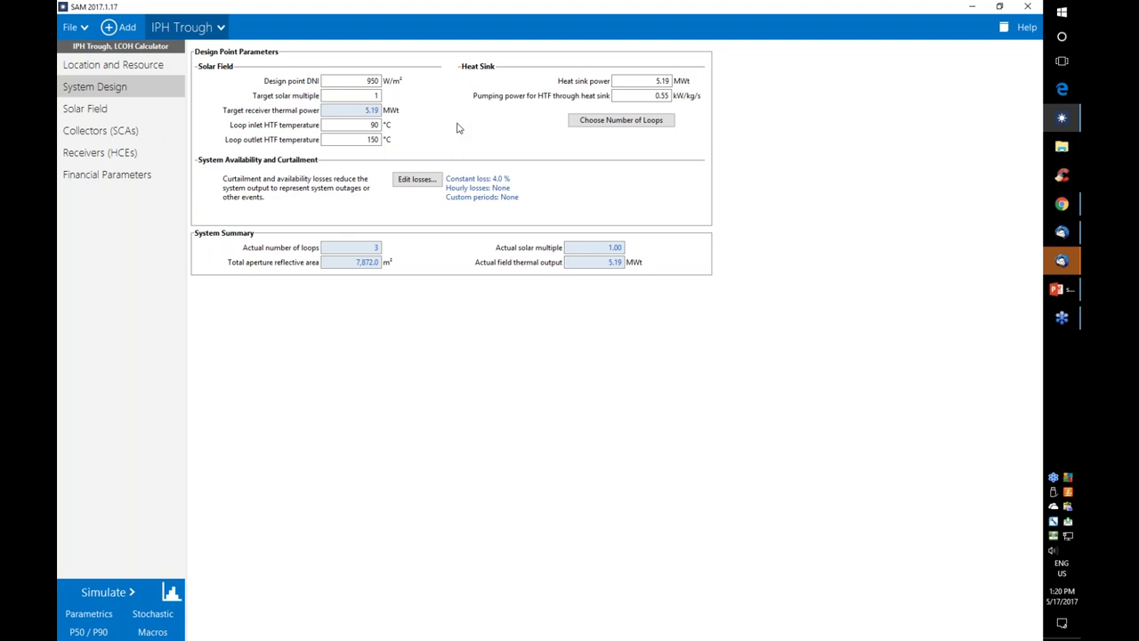
left_click(377, 97)
key("super+shift+q")
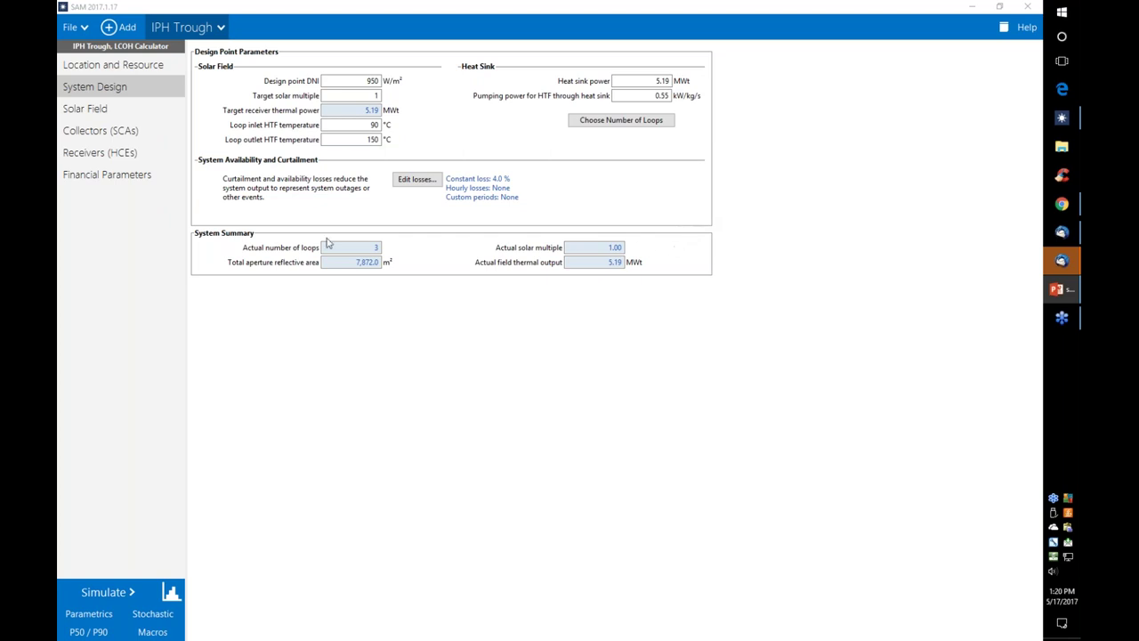
- Check the solar field's heat transfer fluid options and operating temperature limits, keeping Pressurized Water as the field HTF fluid
left_click(116, 110)
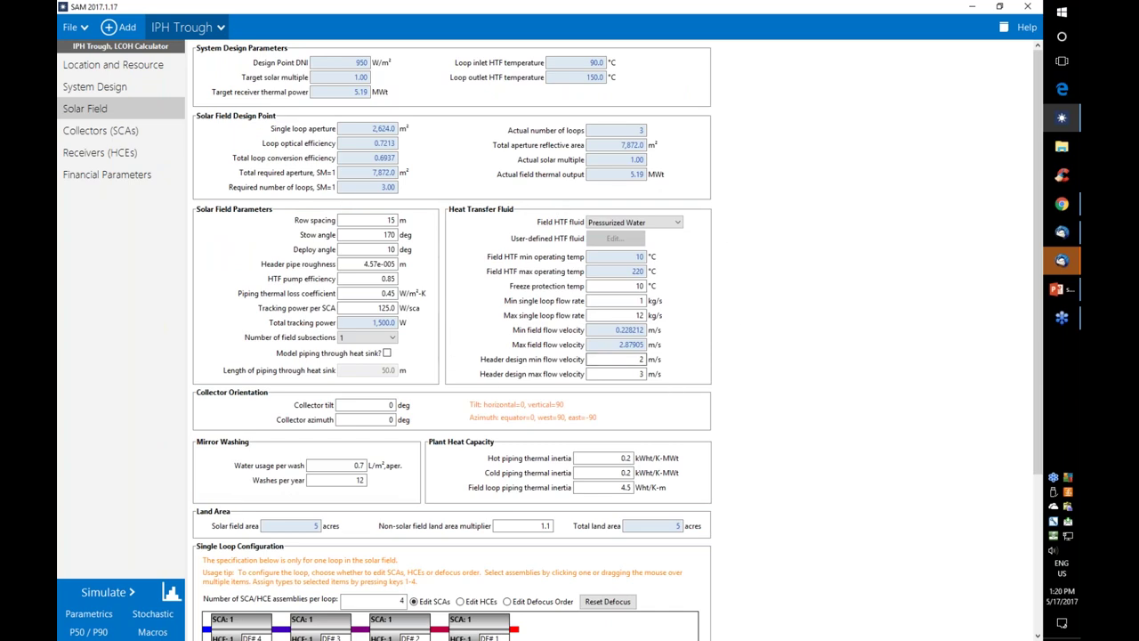
left_click(677, 223)
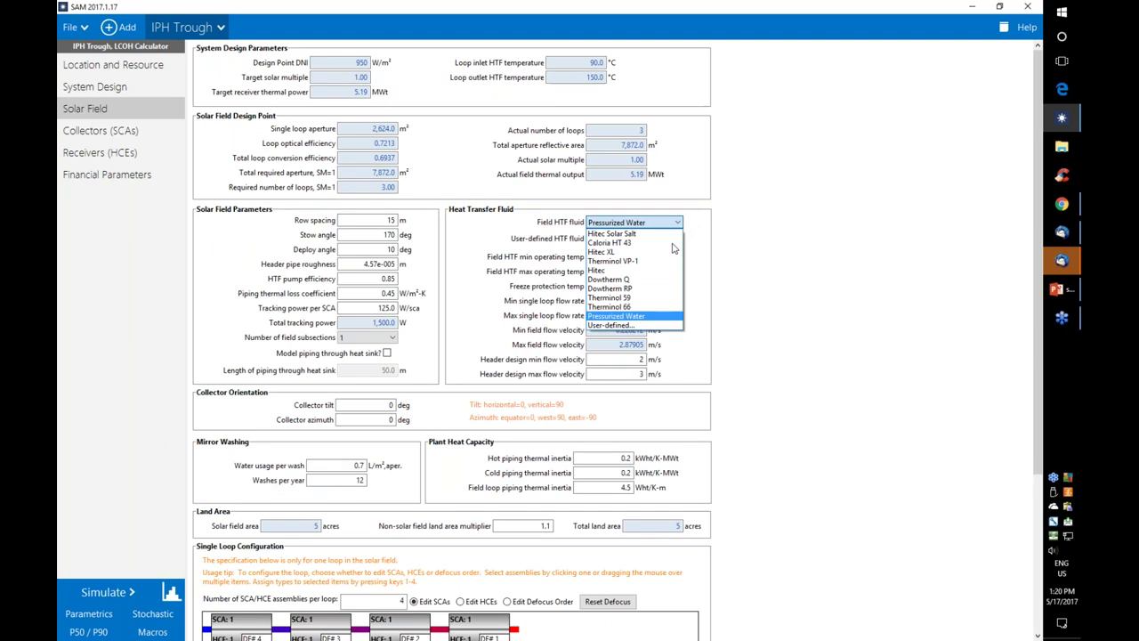
left_click(659, 316)
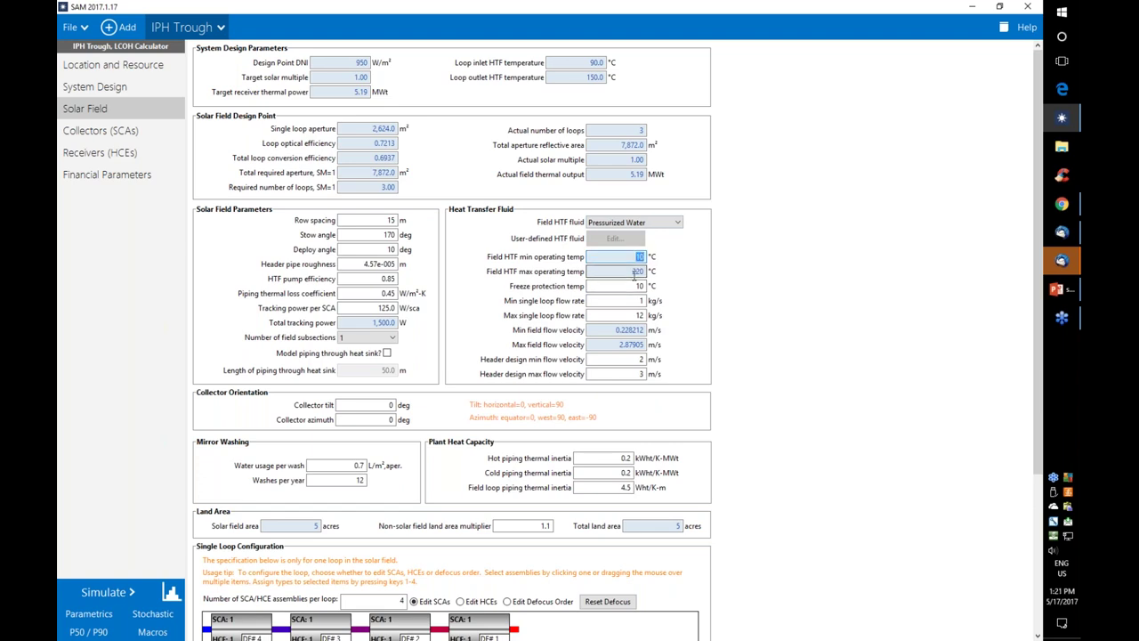
double_click(634, 272)
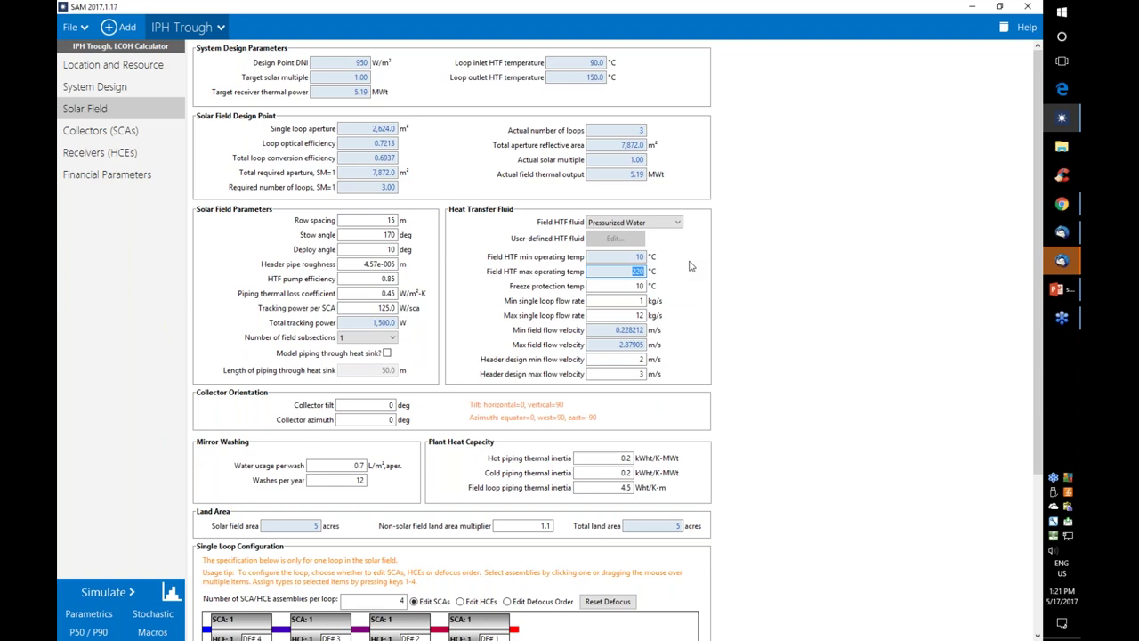
left_click(647, 255)
- Compare the System Design loop temperatures with the field HTF maximum operating temperature in the Solar Field inputs
left_click(101, 89)
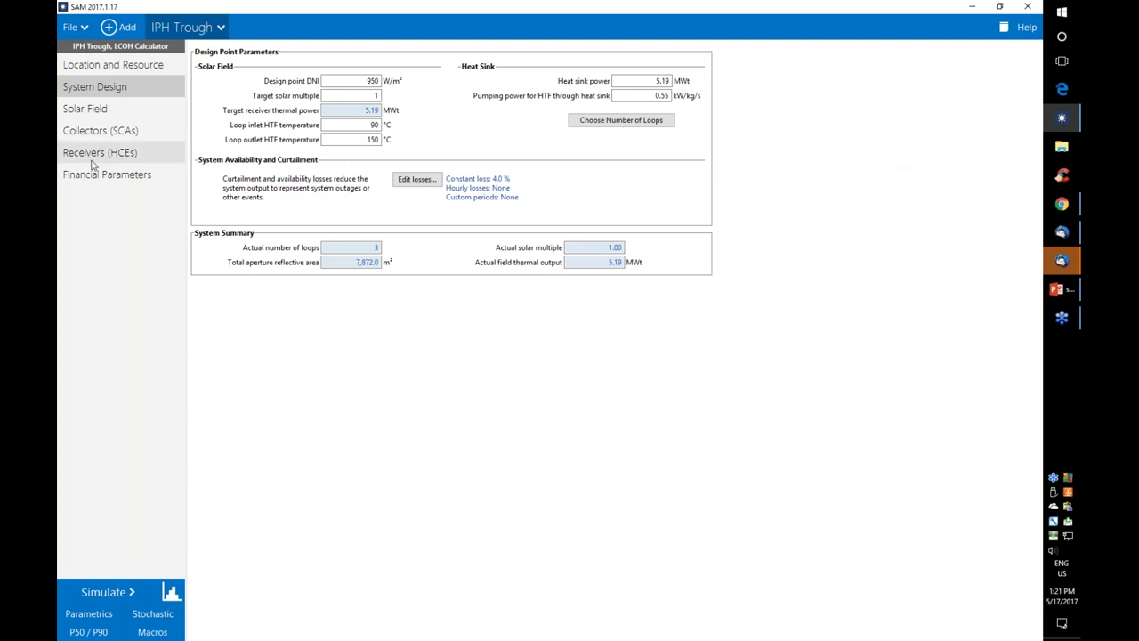
left_click(85, 108)
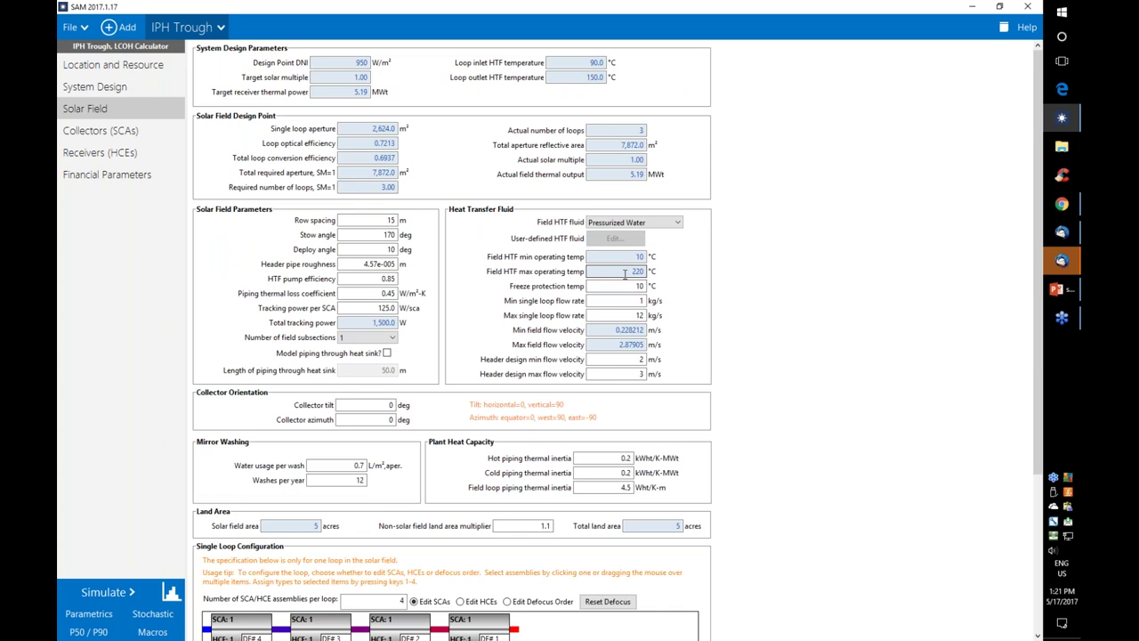
double_click(627, 271)
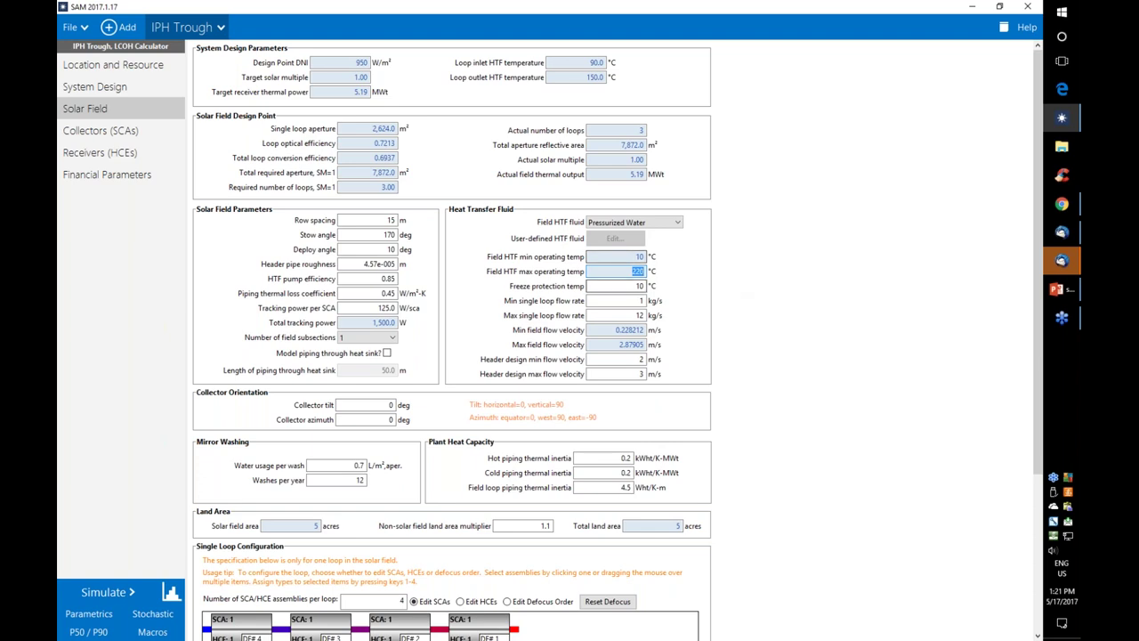
left_click(95, 86)
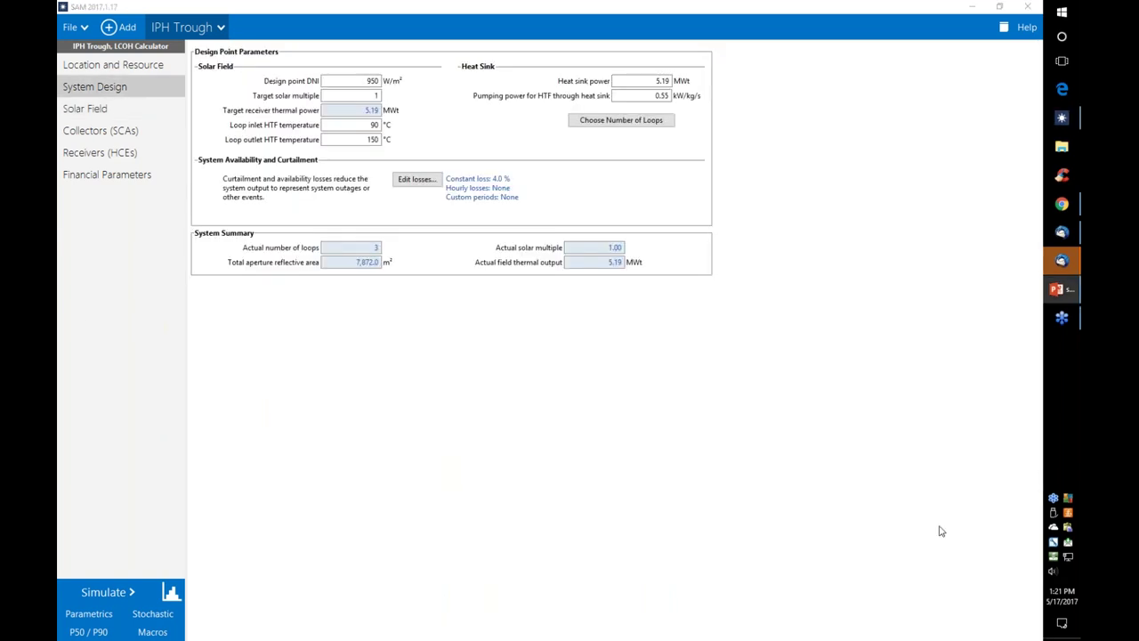
- Set the heat sink power to 7 MWt and check the total aperture reflective area in the system summary
left_click(641, 81)
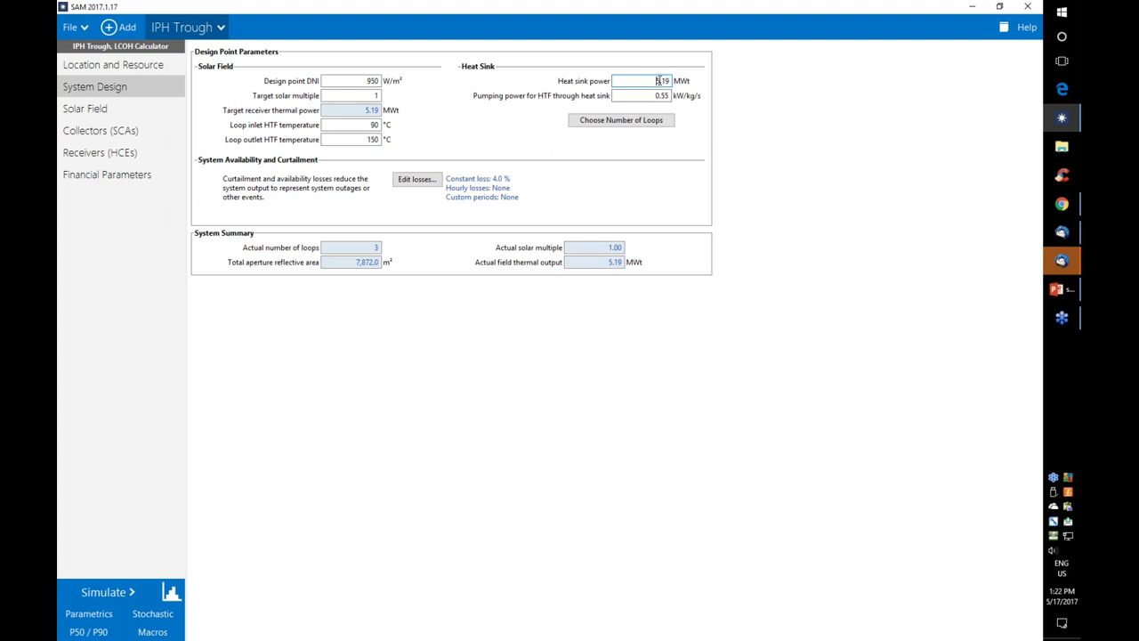
type("7")
key("Return")
left_click(352, 262)
left_click_drag(352, 262, 388, 265)
- Choose 4 loops for the solar field and update the heat sink power with the calculated value
left_click(627, 122)
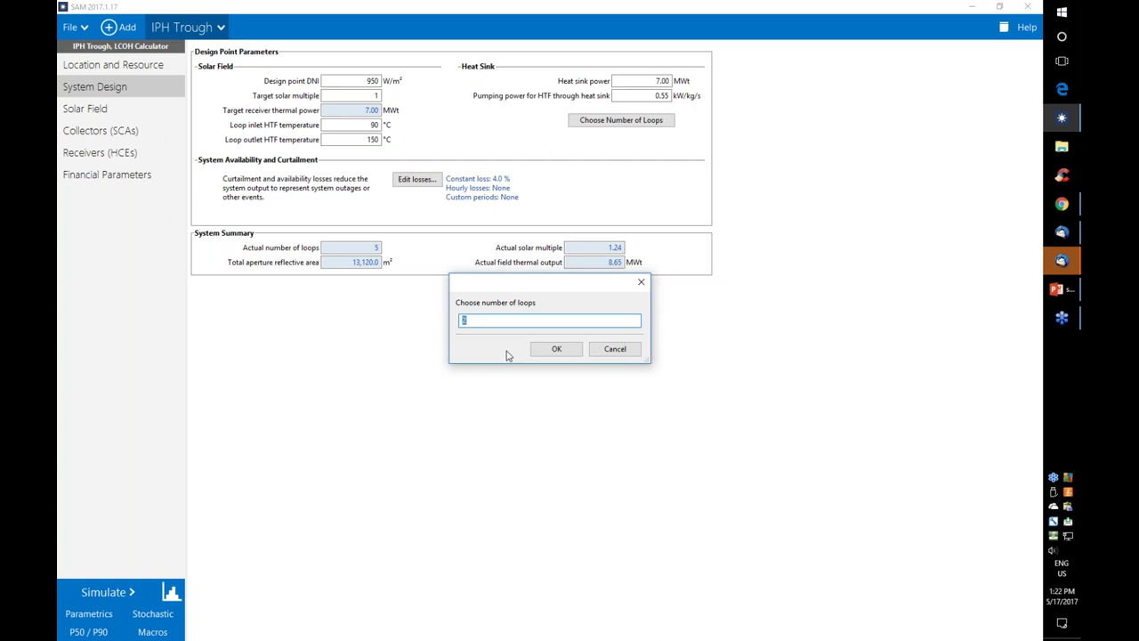
type("4")
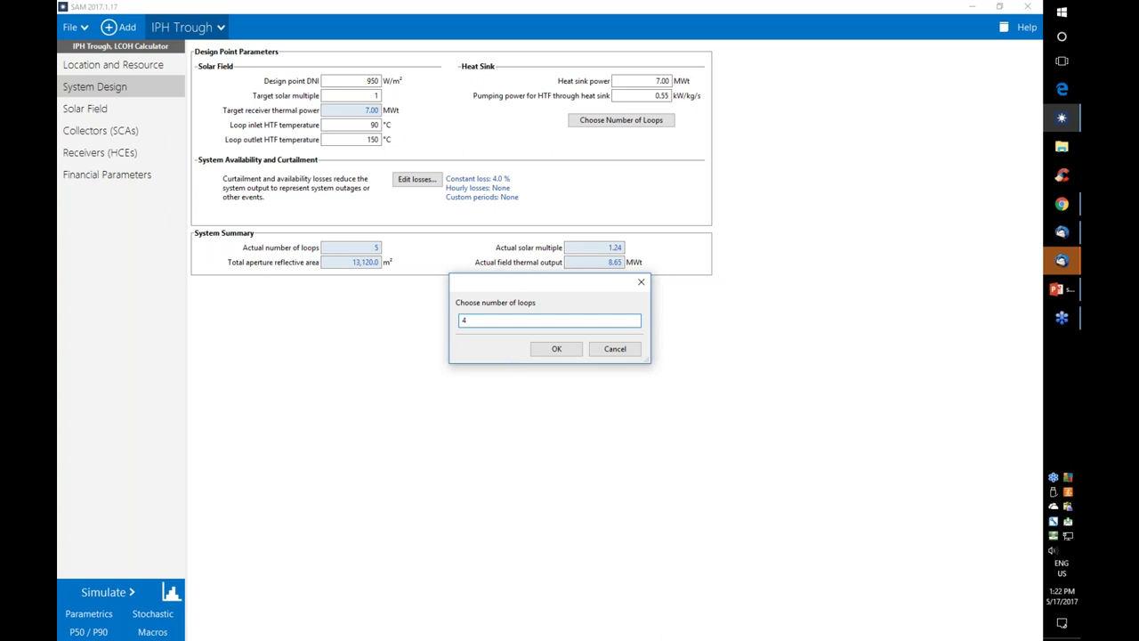
left_click(556, 350)
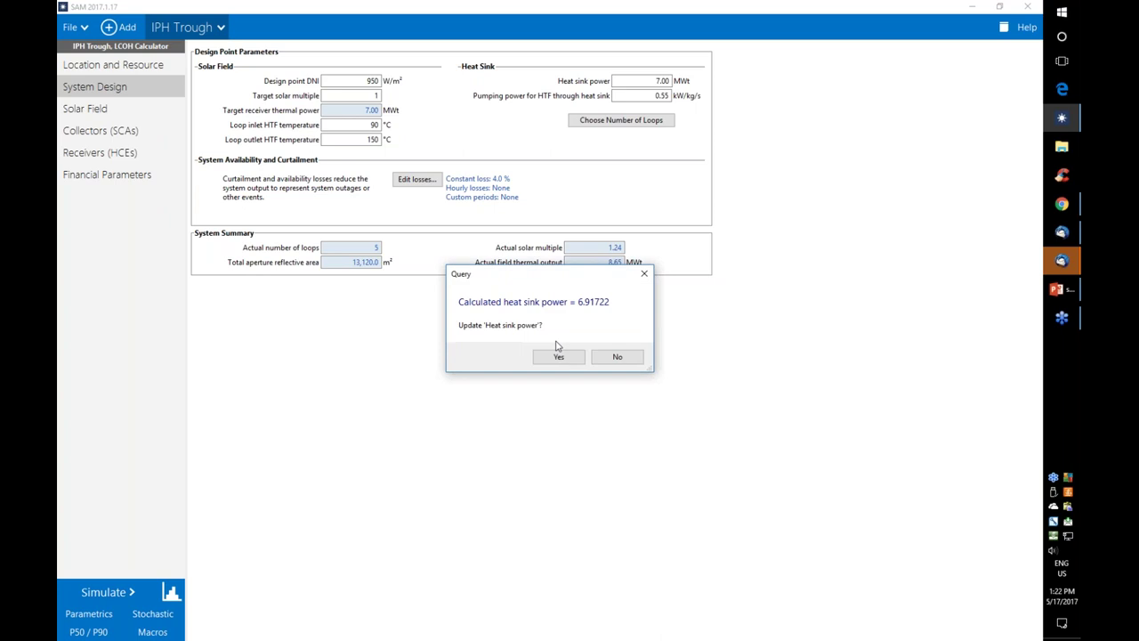
left_click(556, 358)
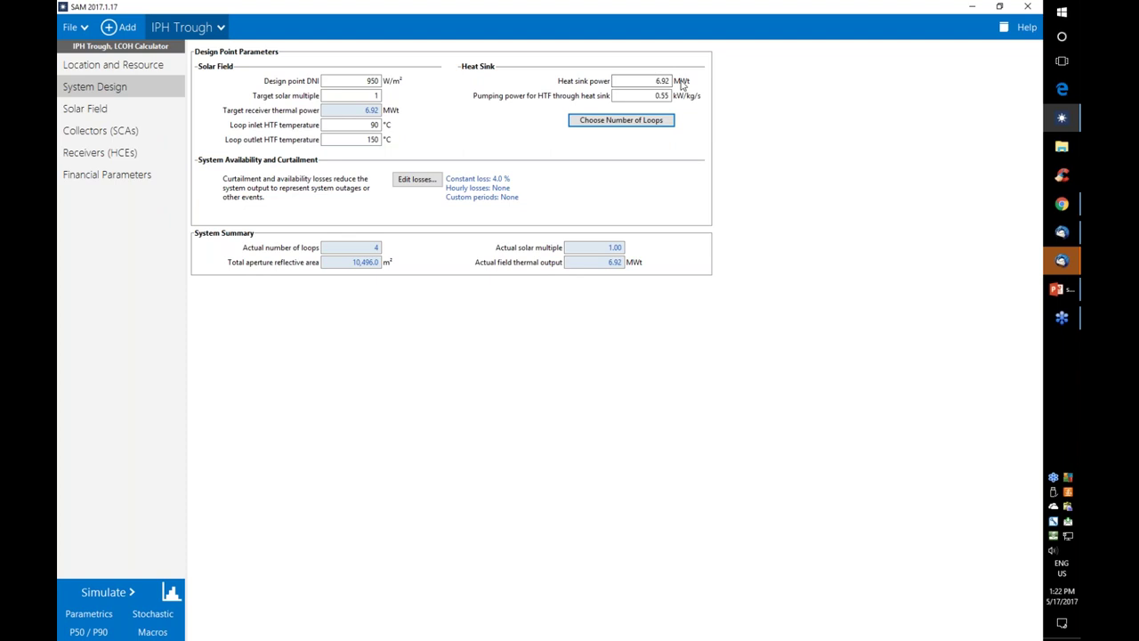
left_click_drag(345, 248, 376, 249)
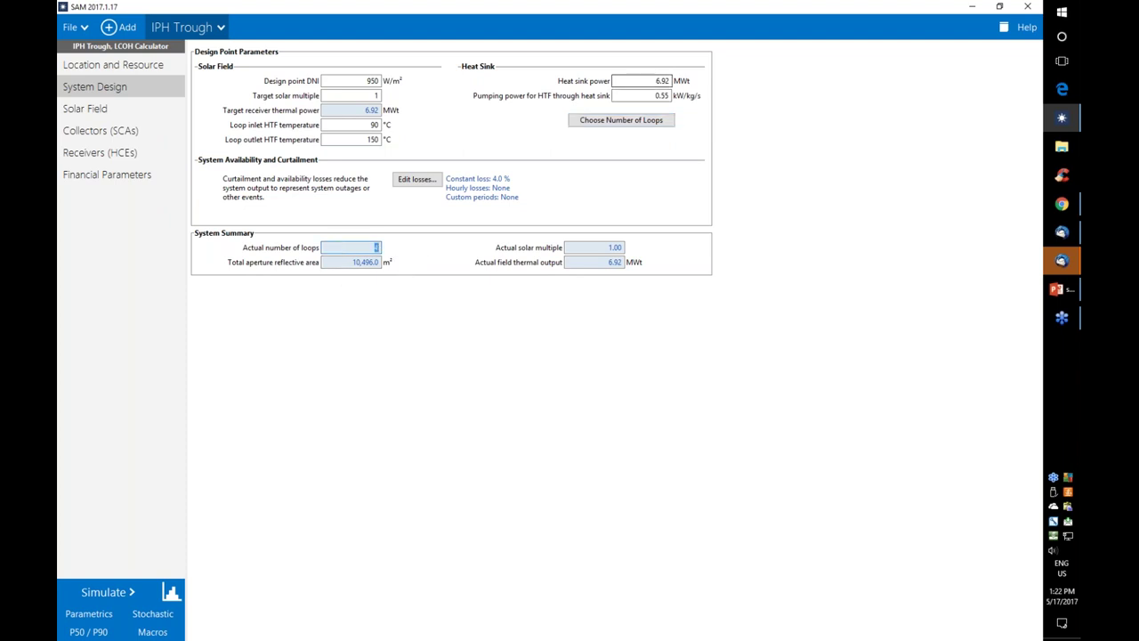
left_click(663, 122)
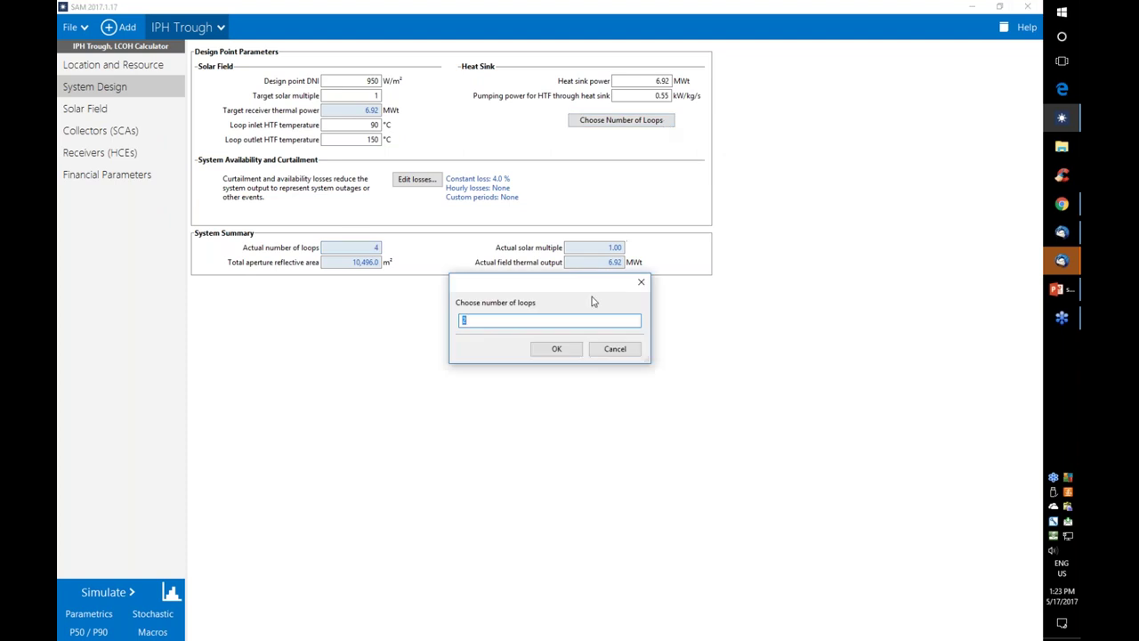
left_click(615, 355)
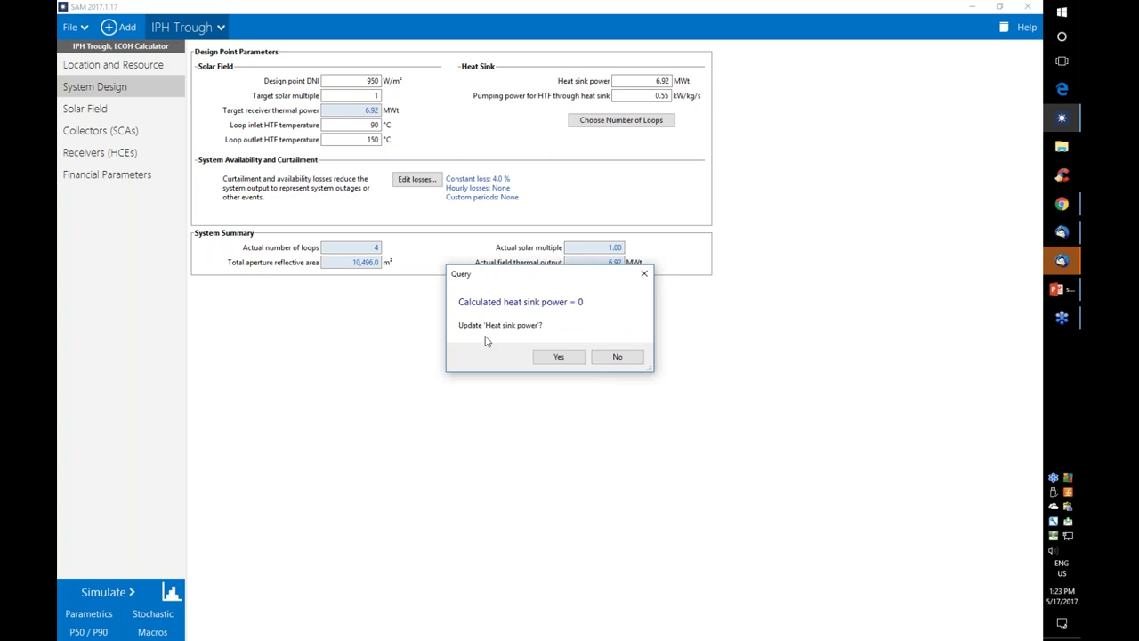
left_click(608, 360)
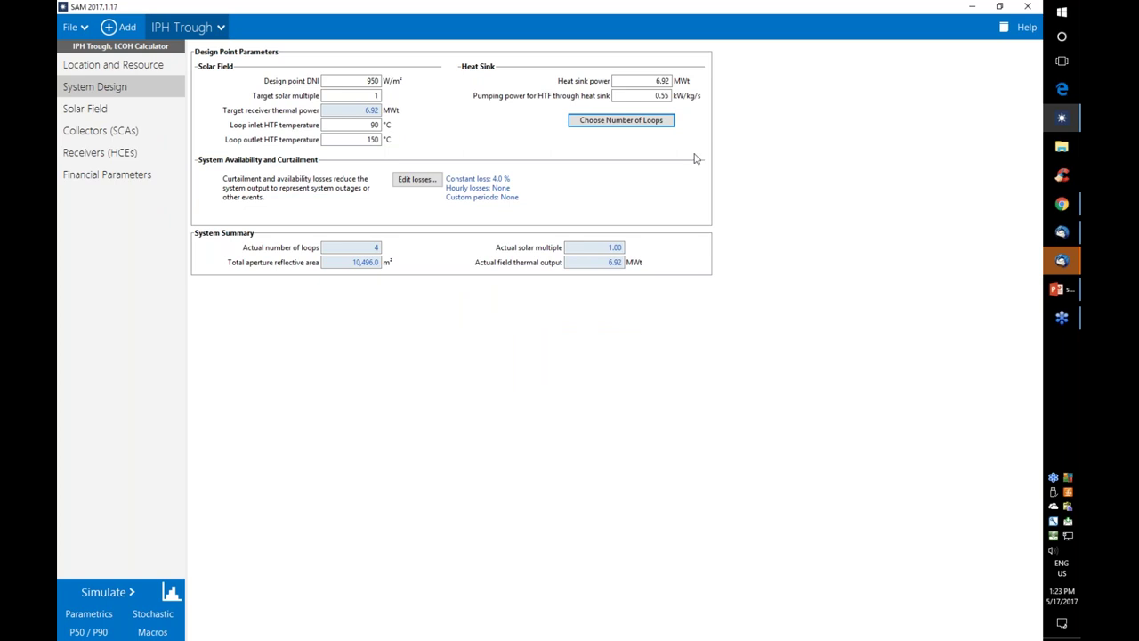
- Reset the IPH Trough case inputs to their default values and switch to the PowerPoint presentation
left_click(662, 80)
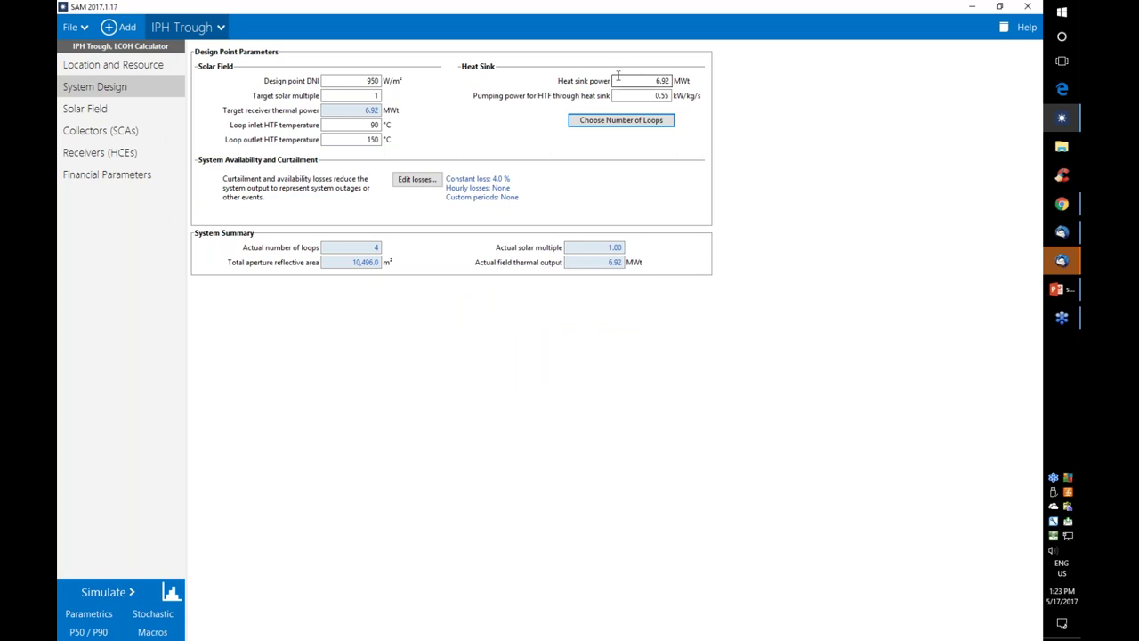
left_click(226, 29)
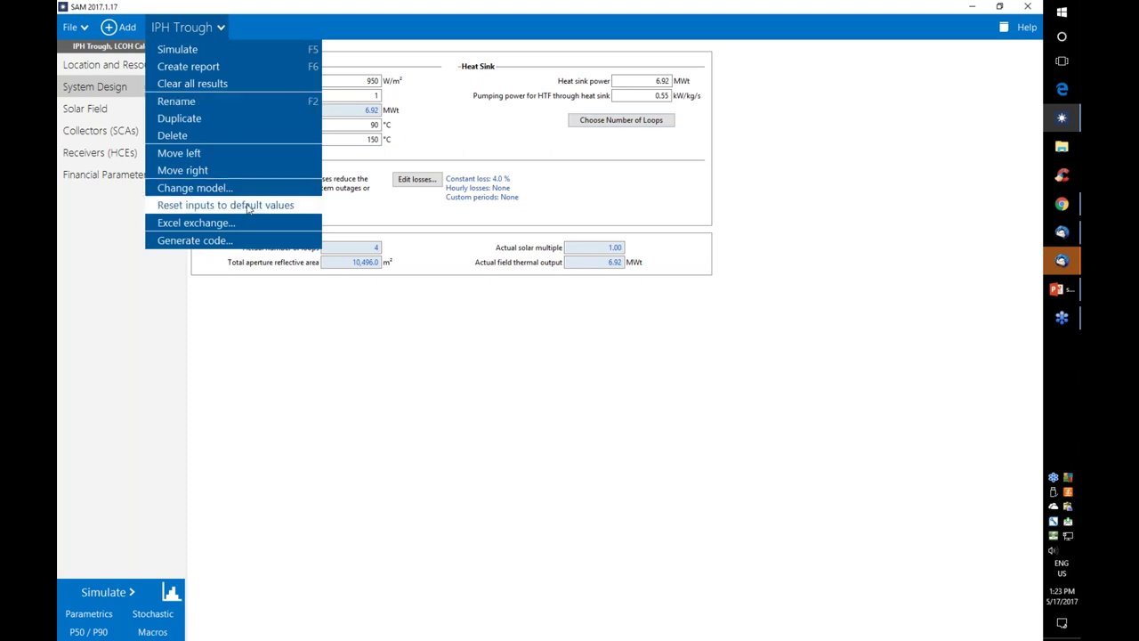
key("Escape")
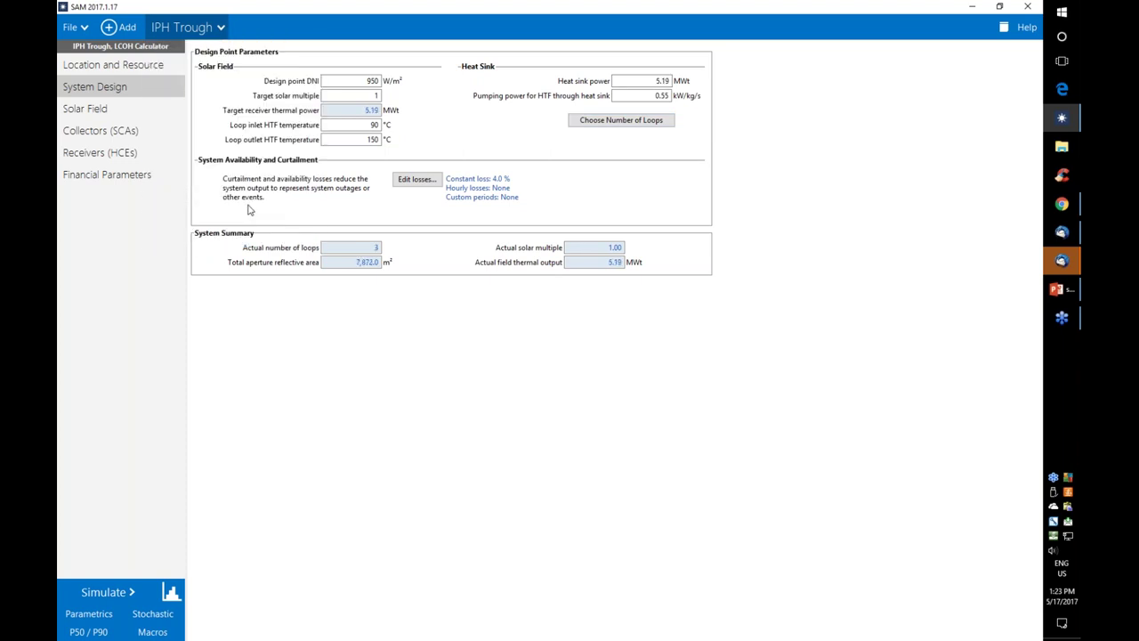
left_click(1062, 289)
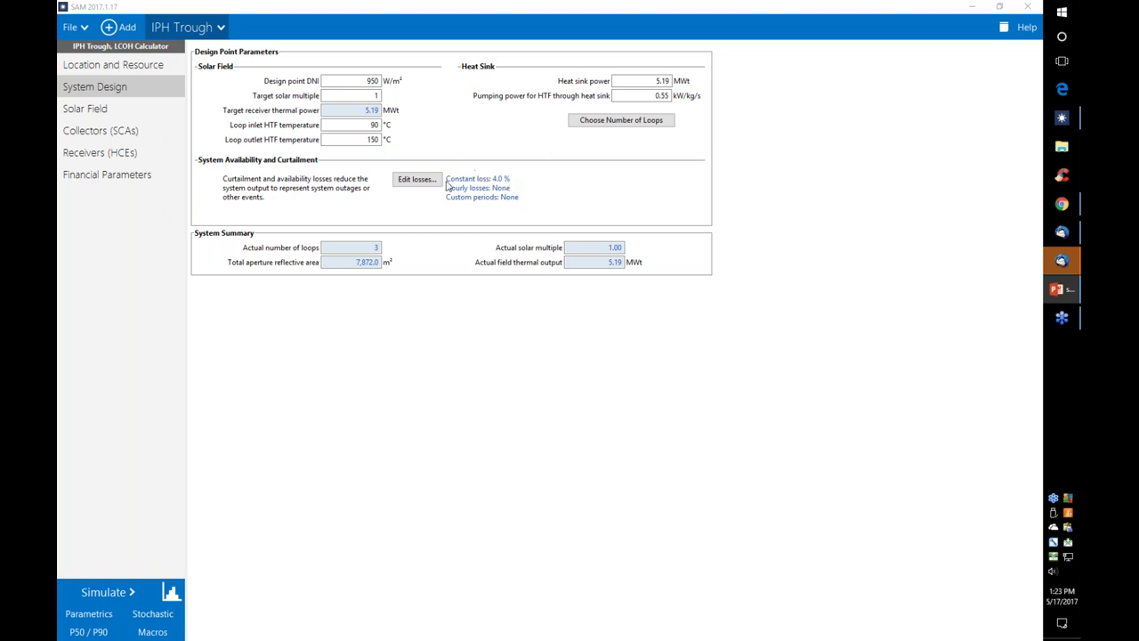
- Set the constant availability loss to 1%, leaving hourly losses with custom periods disabled
left_click(434, 183)
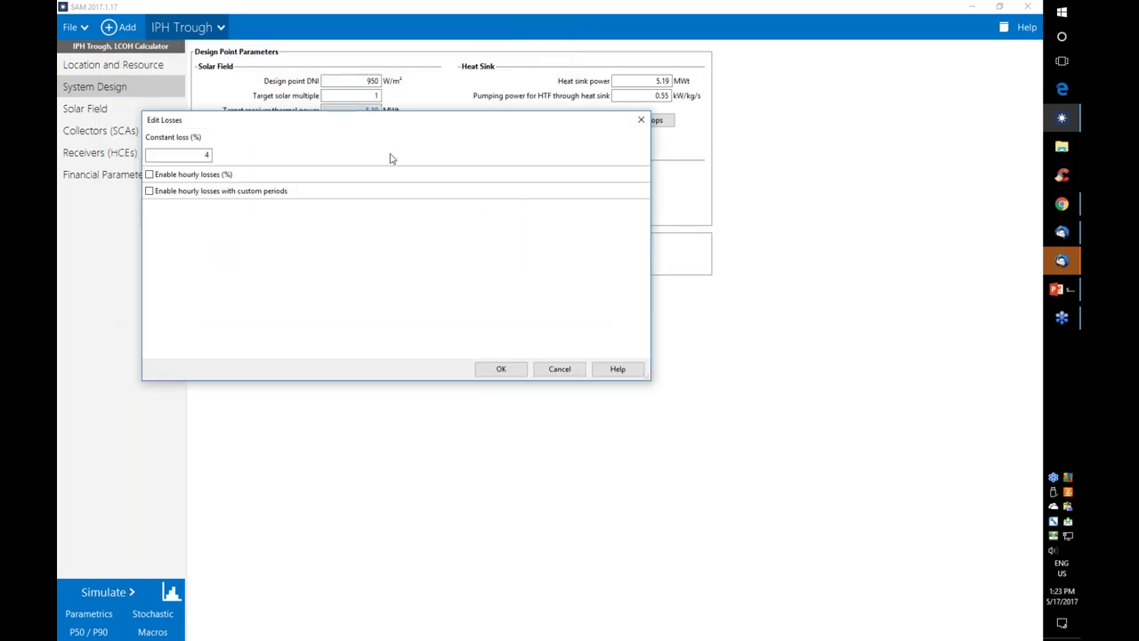
double_click(390, 280)
type("1")
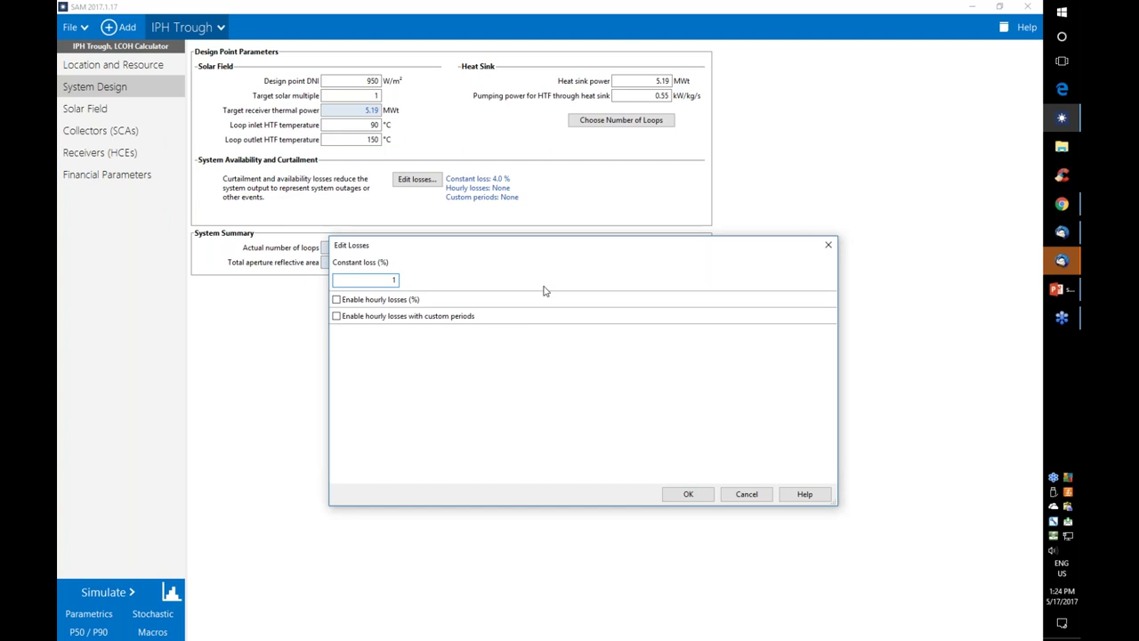
left_click(337, 317)
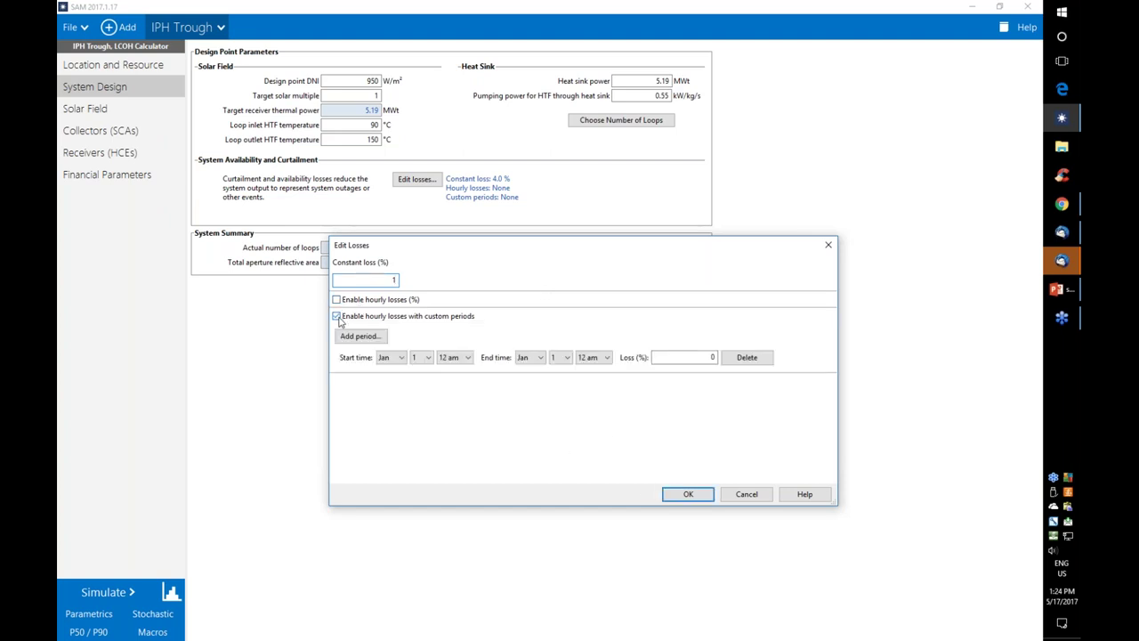
left_click(337, 316)
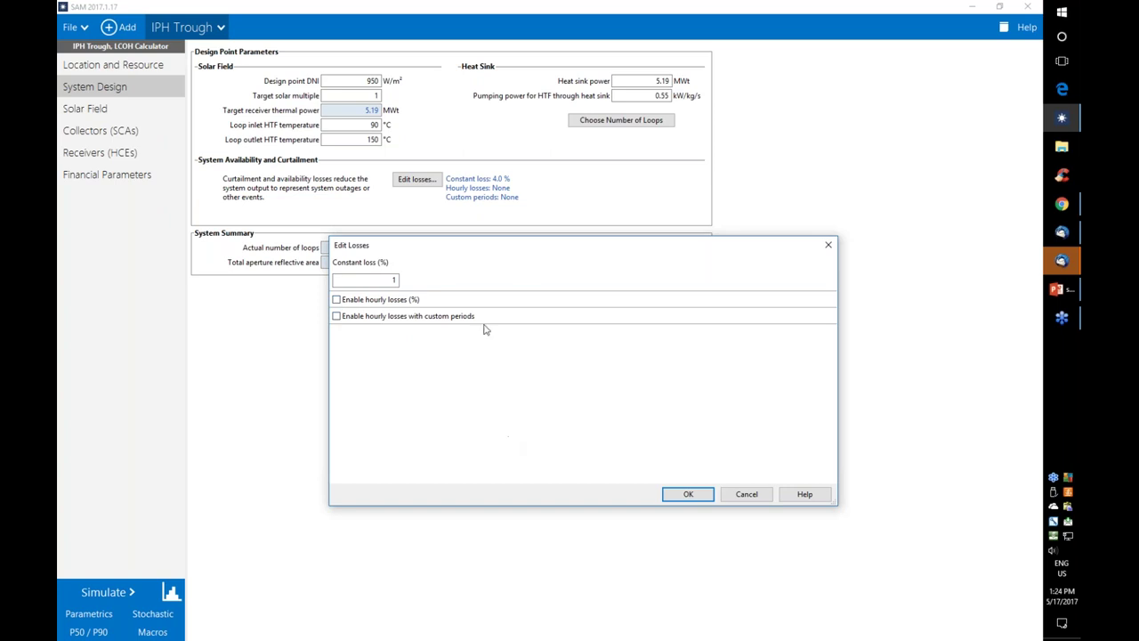
left_click(684, 494)
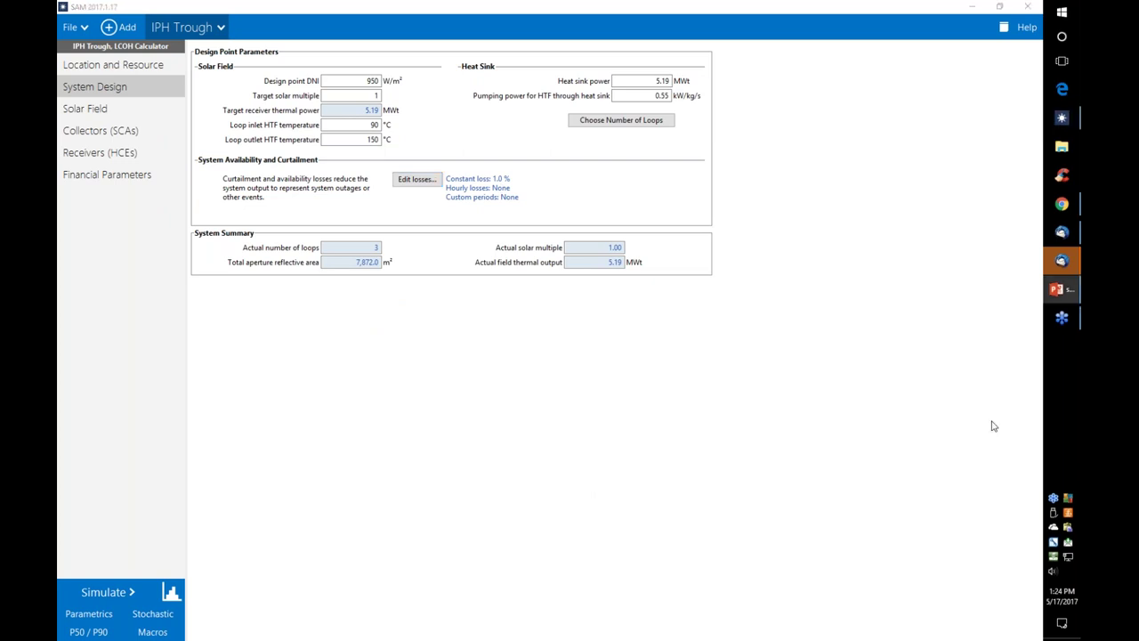
- Review the Solar Field inputs from the design point down to the single loop configuration
left_click(137, 110)
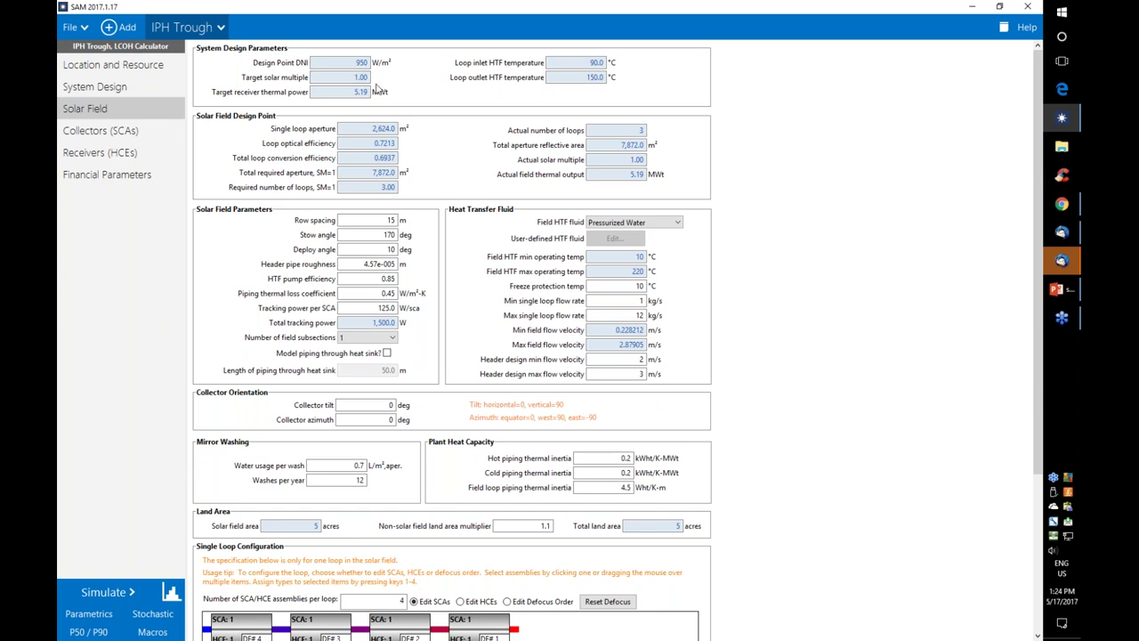
left_click(169, 93)
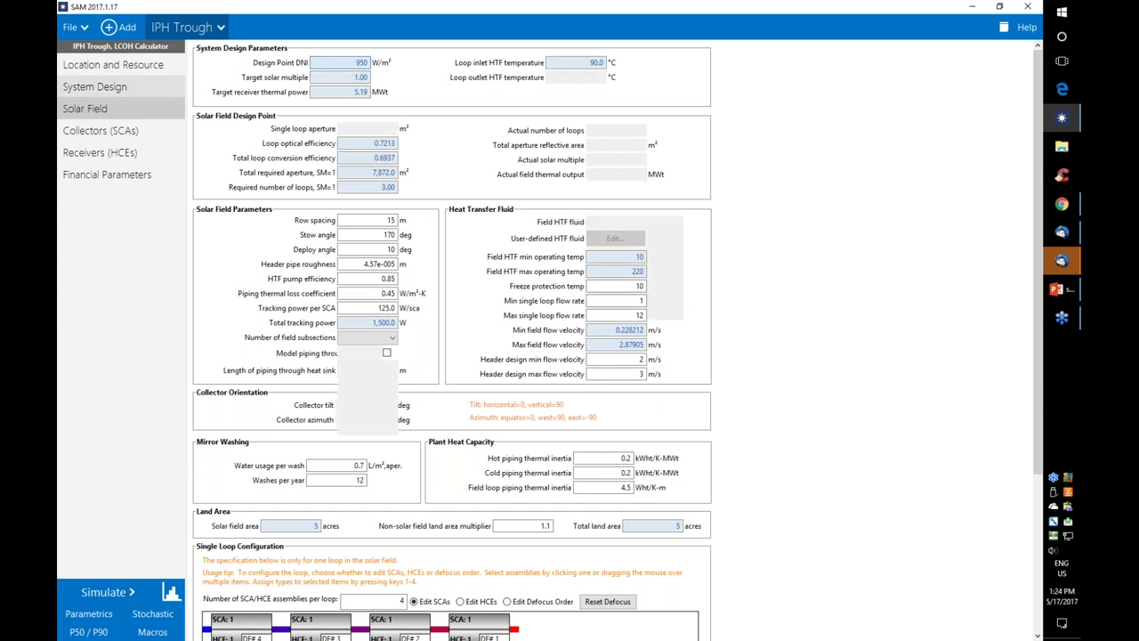
left_click(169, 117)
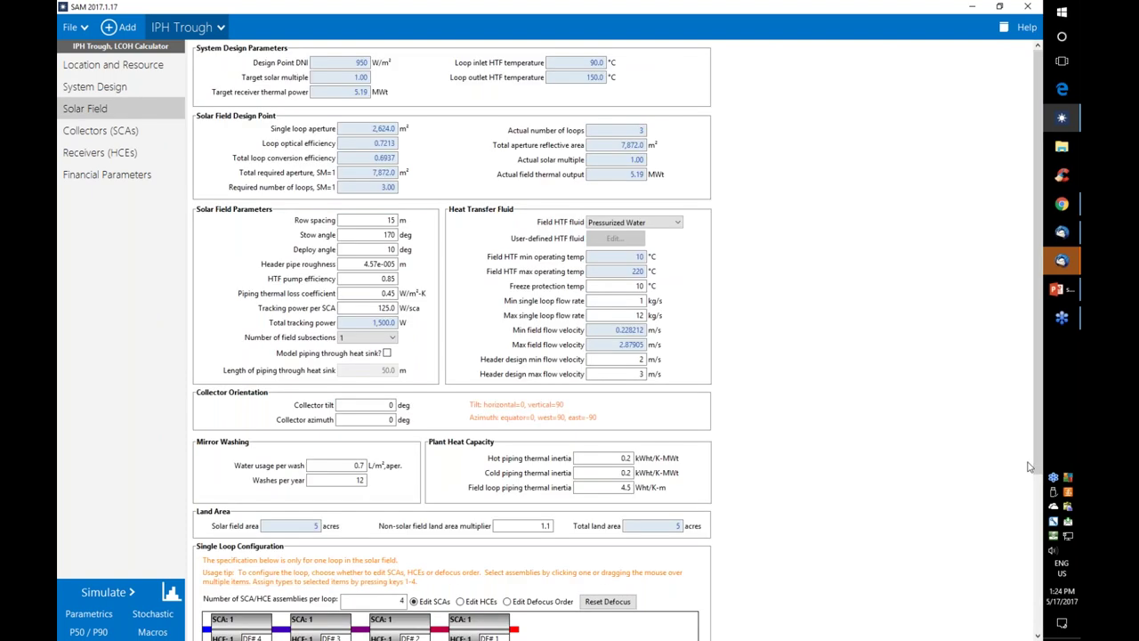
scroll(756, 306, "down", 3)
scroll(756, 305, "up", 3)
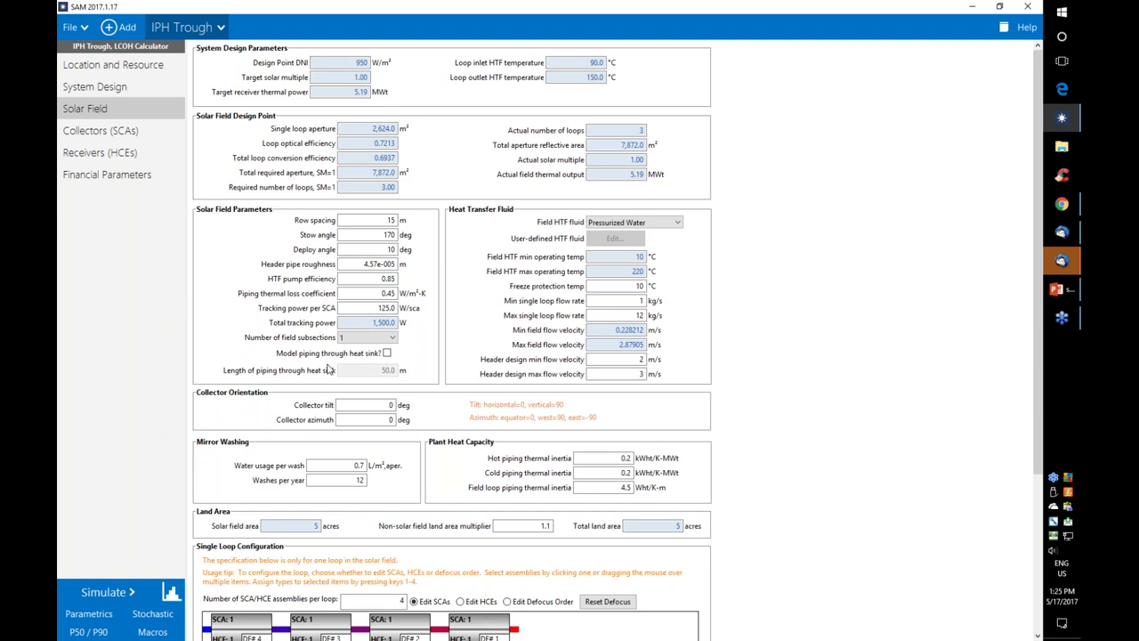
- Check the available numbers of field subsections, keeping 1 subsection
left_click(394, 339)
left_click(392, 349)
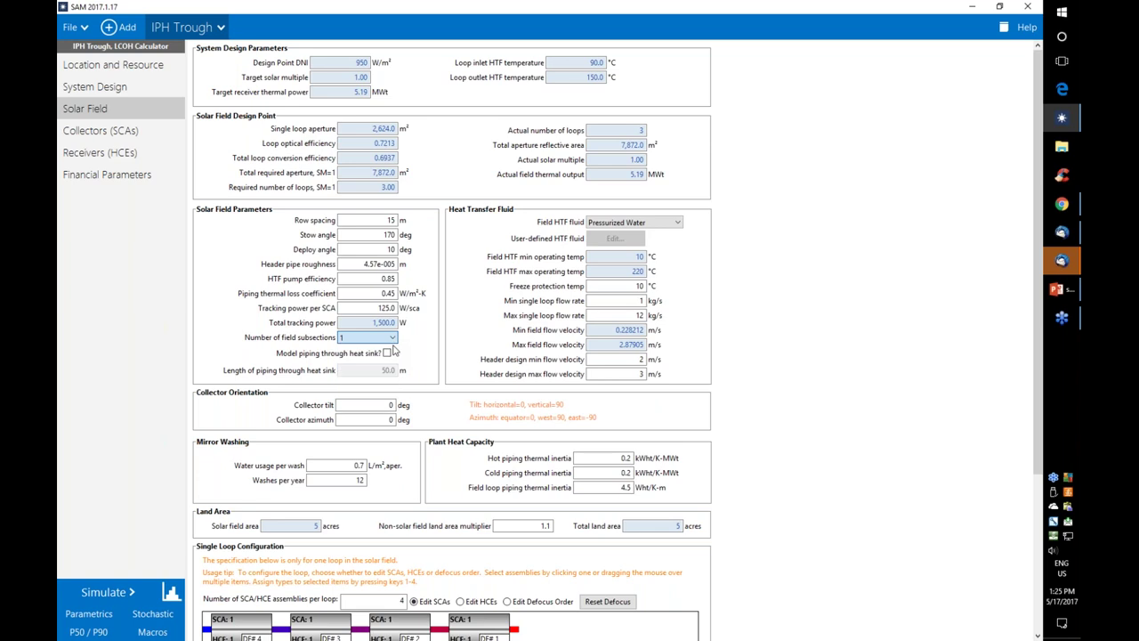
left_click(391, 342)
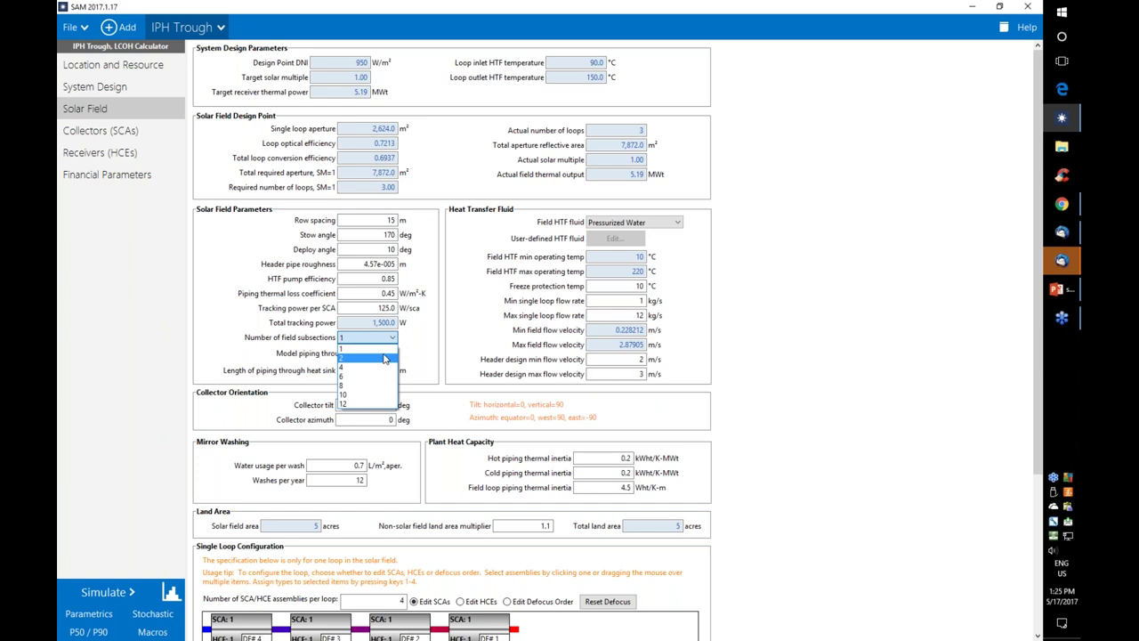
left_click(389, 350)
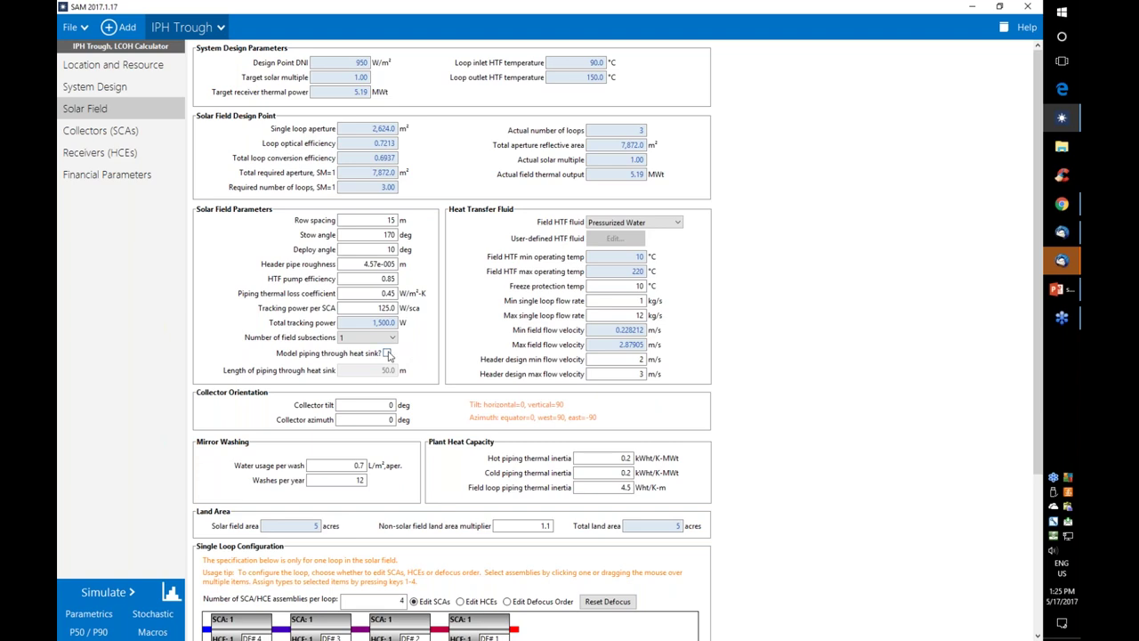
- Temporarily enable modelling of piping through the heat sink to reach its pipe length input, and disable it again
left_click(387, 353)
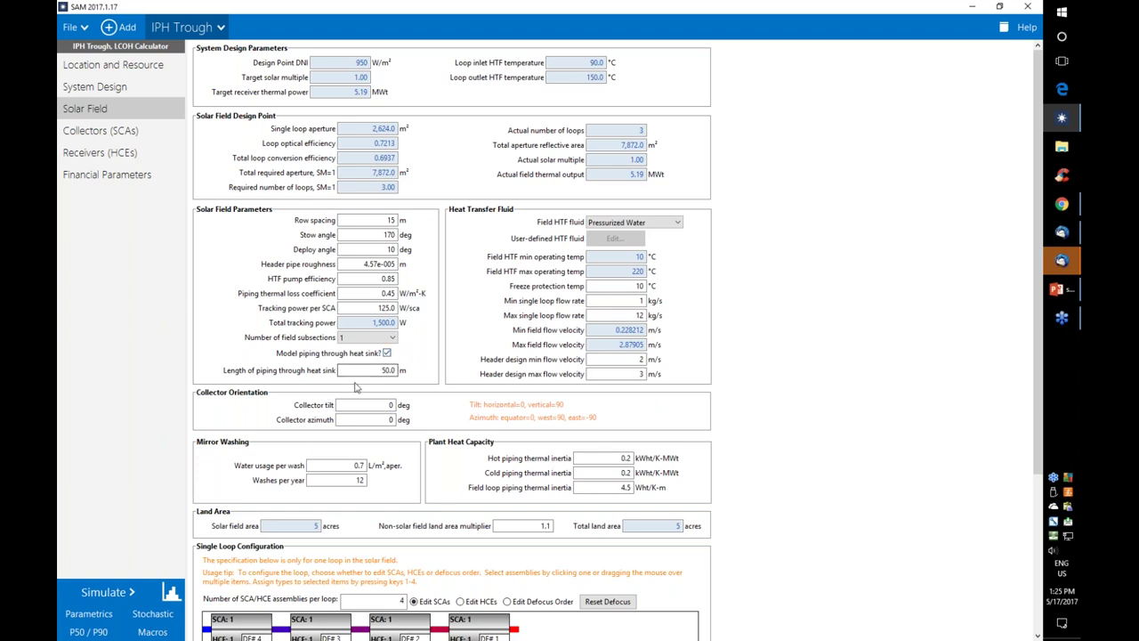
left_click(380, 371)
left_click_drag(381, 372, 428, 365)
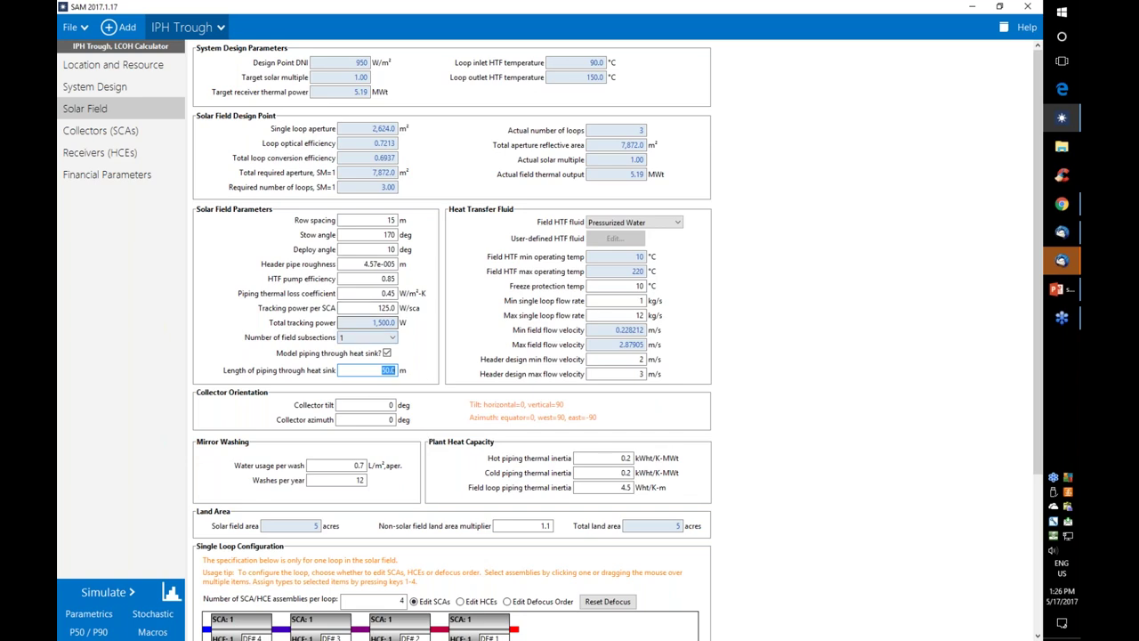
left_click(387, 353)
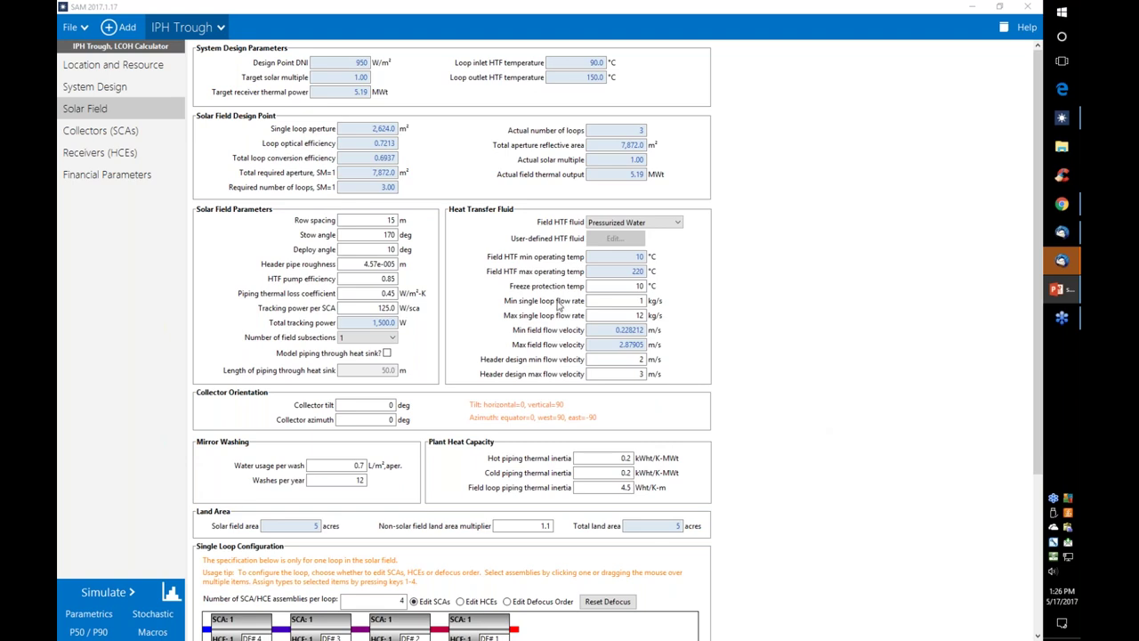
- Check the maximum single loop flow rate and look over the collector and receiver inputs, including the collector's reflective aperture area
left_click(628, 315)
left_click_drag(627, 315, 666, 319)
left_click(100, 131)
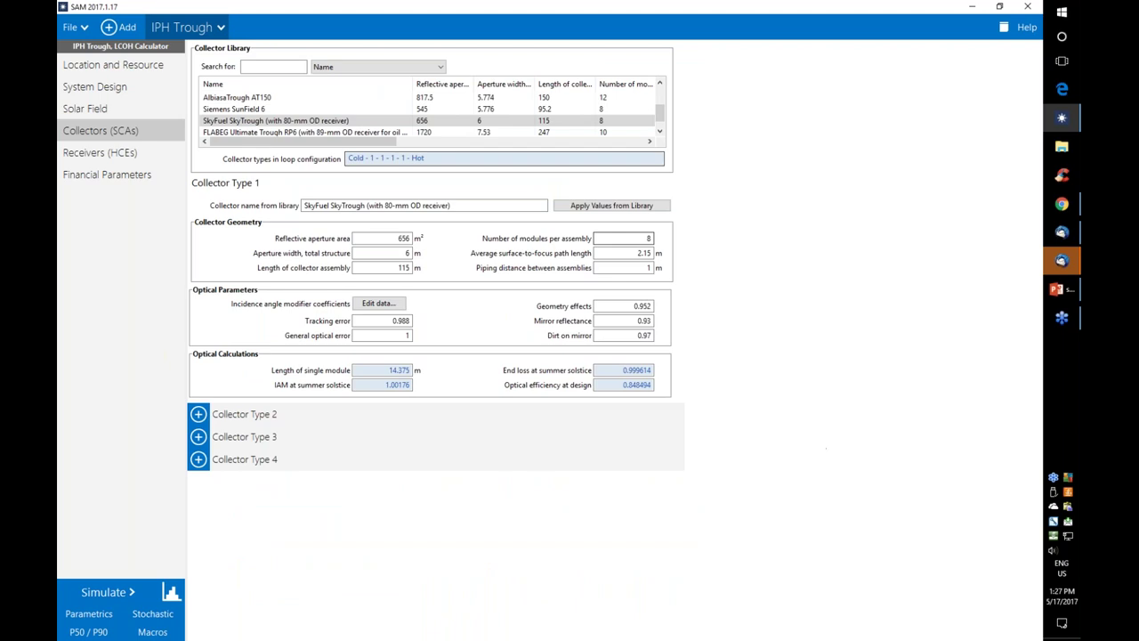
left_click(115, 152)
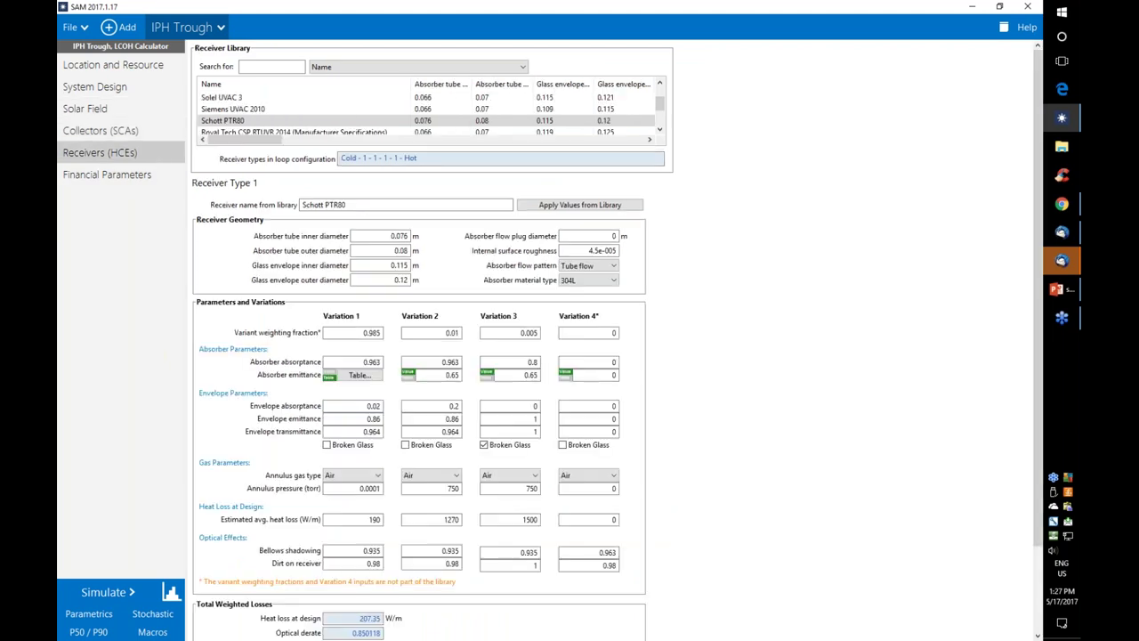
left_click(162, 132)
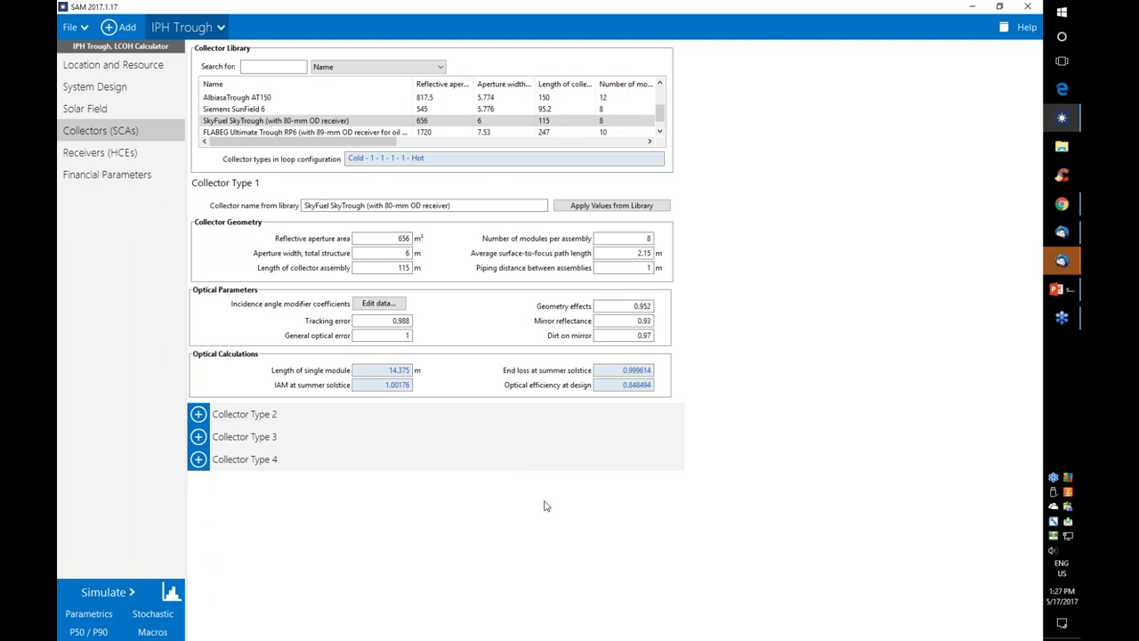
left_click(388, 238)
double_click(388, 239)
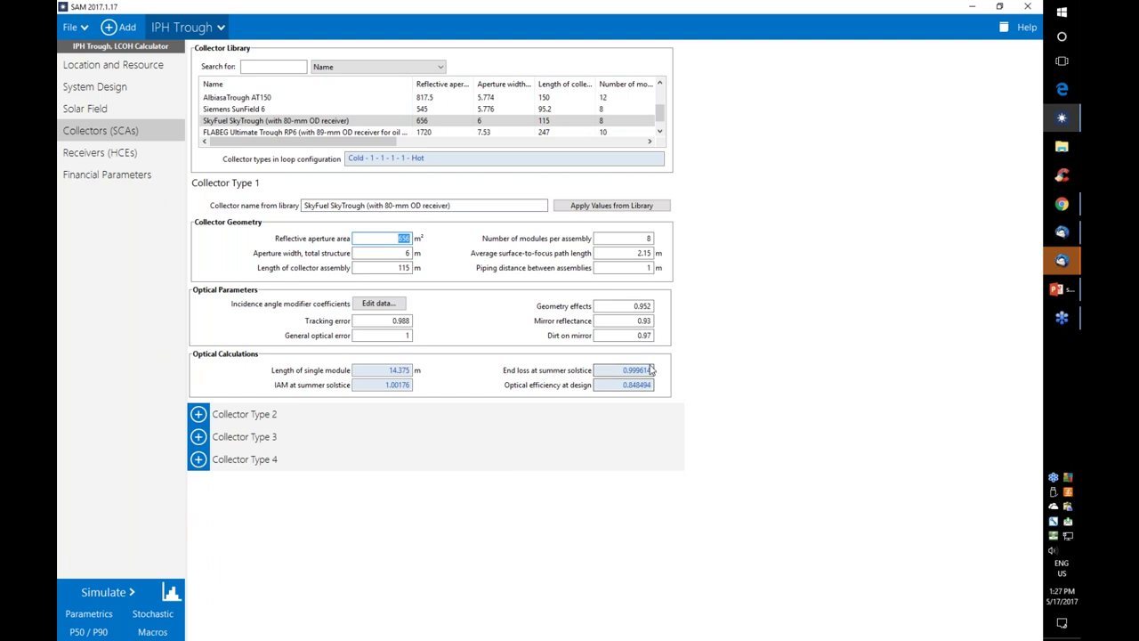
- Browse the collector library and apply the EuroTrough ET150 values to Collector Type 1
left_click(244, 100)
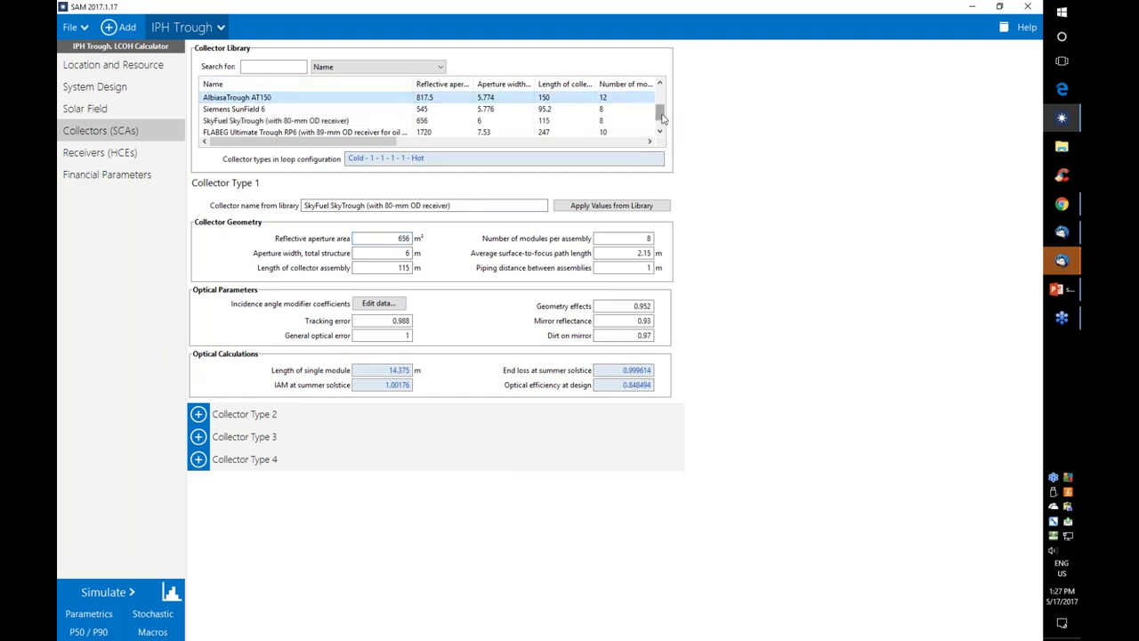
scroll(558, 113, "up", 1)
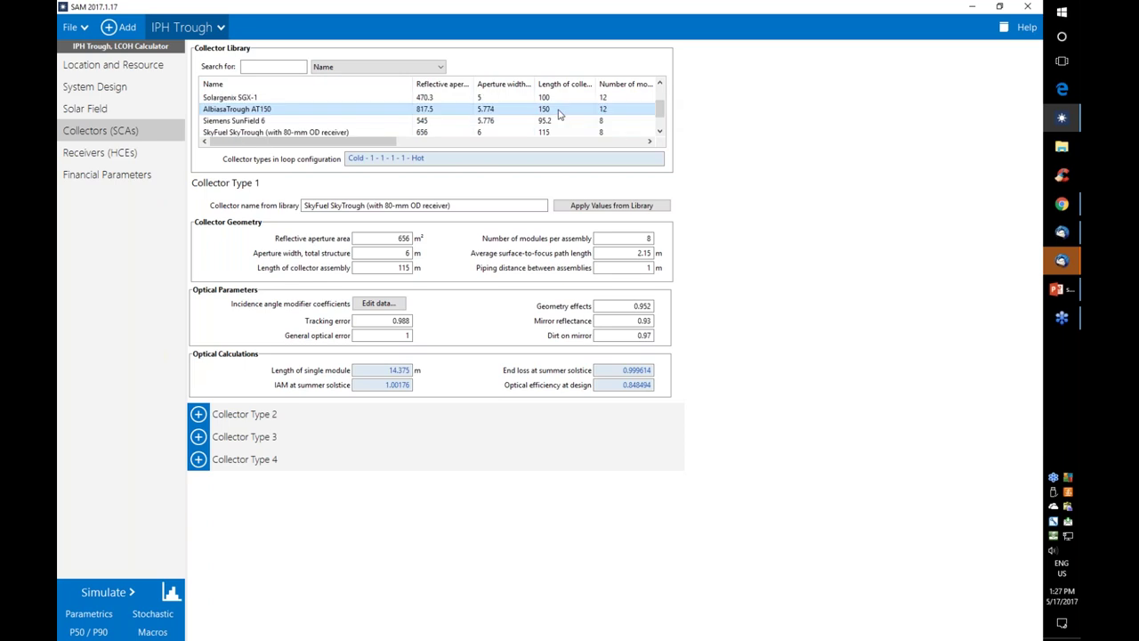
scroll(534, 125, "down", 2)
left_click(523, 132)
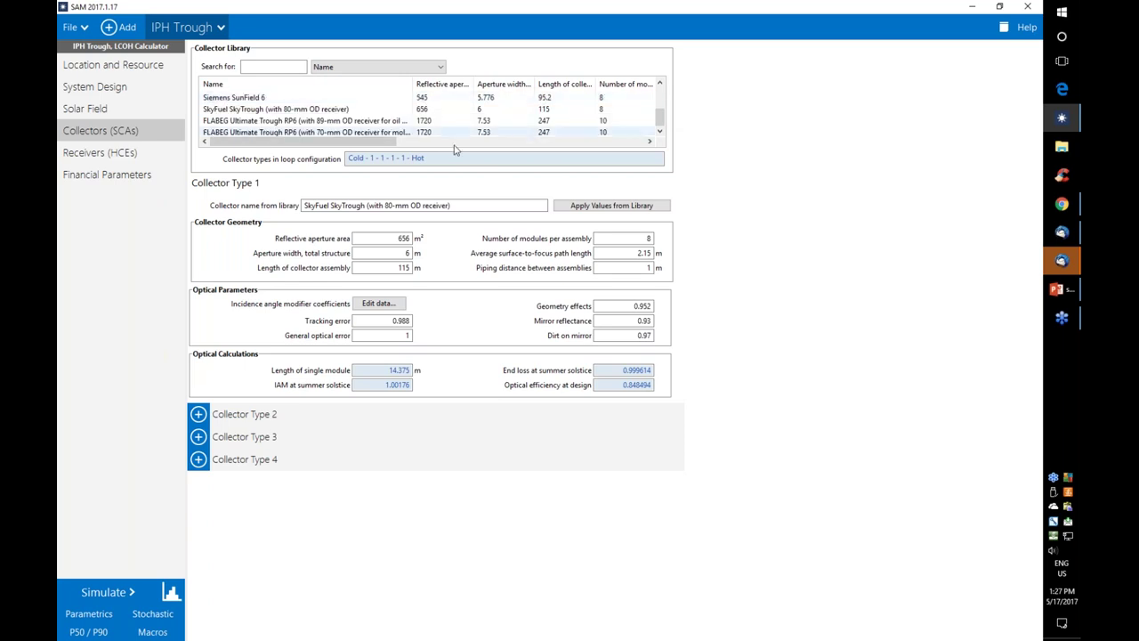
scroll(297, 121, "up", 10)
left_click(290, 98)
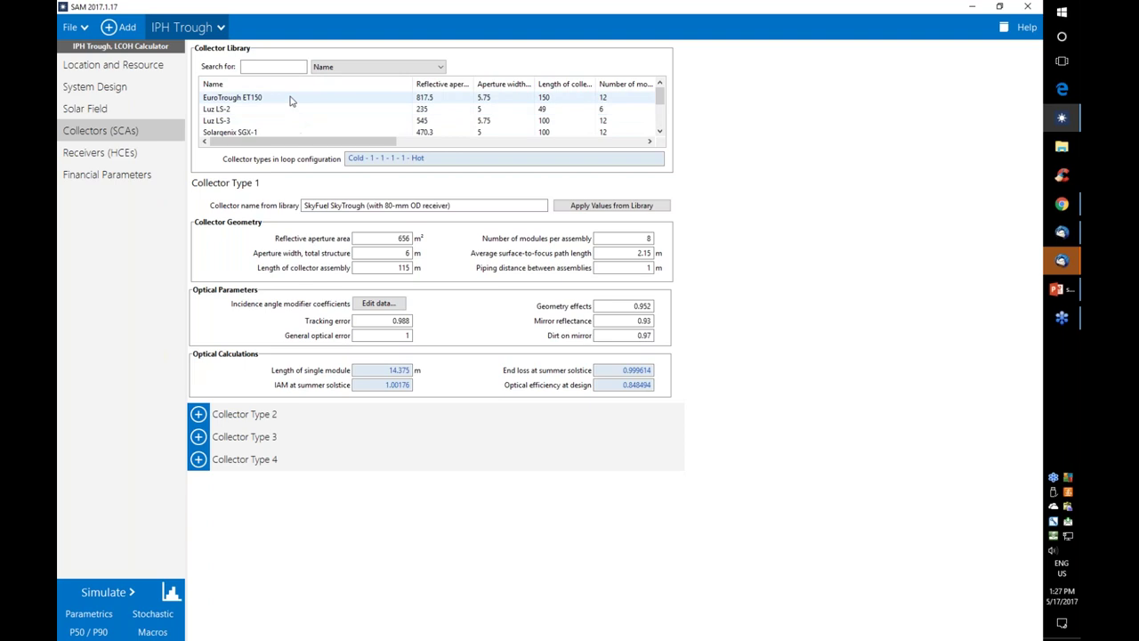
left_click(294, 102)
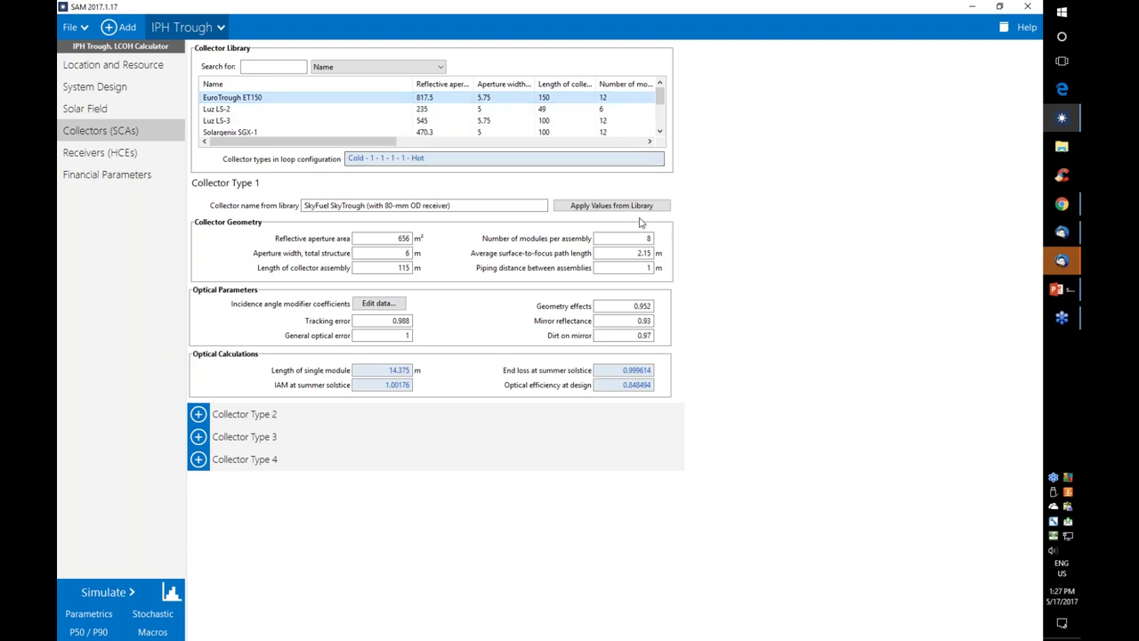
left_click(608, 208)
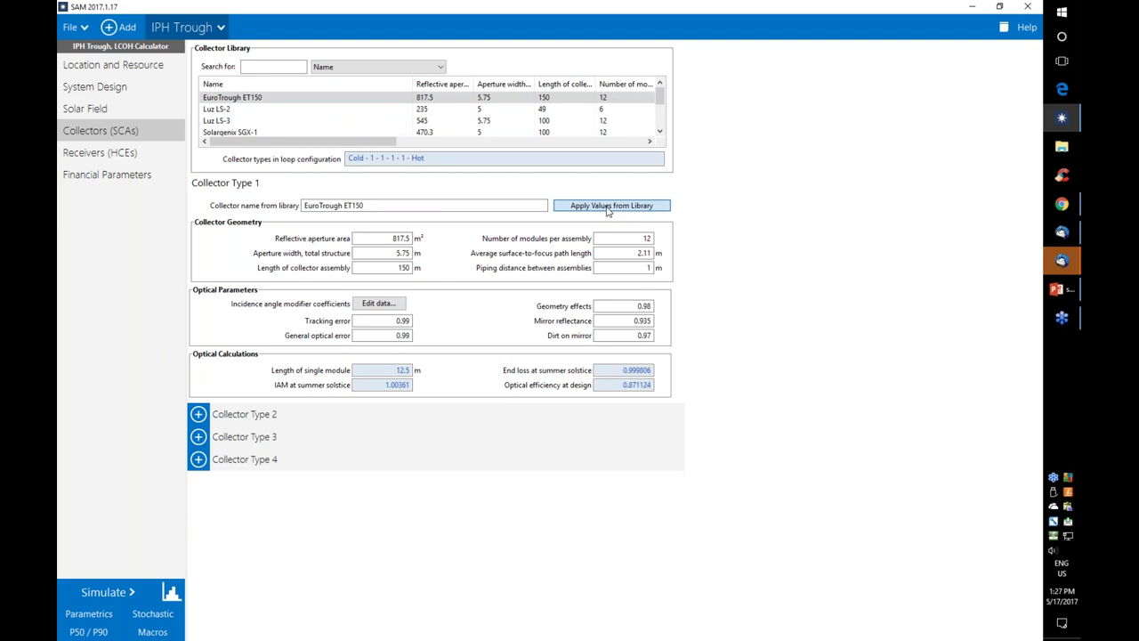
left_click(504, 99)
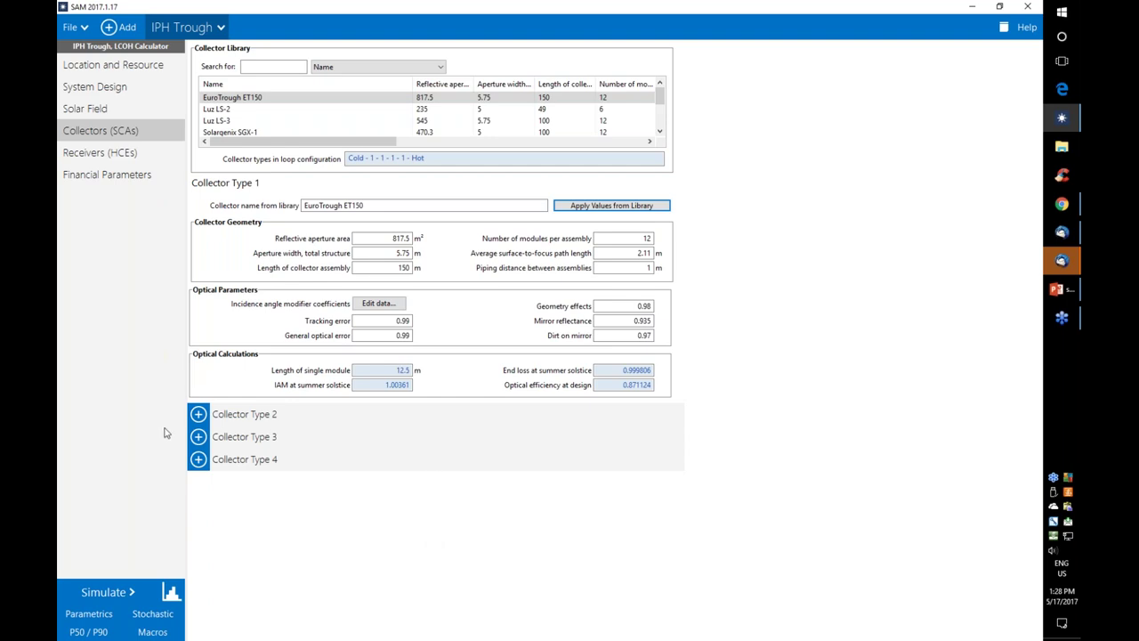
- Apply the Luz LS-3 library values to Collector Type 2, and reset the case inputs to their default values
left_click(203, 420)
scroll(203, 421, "down", 1)
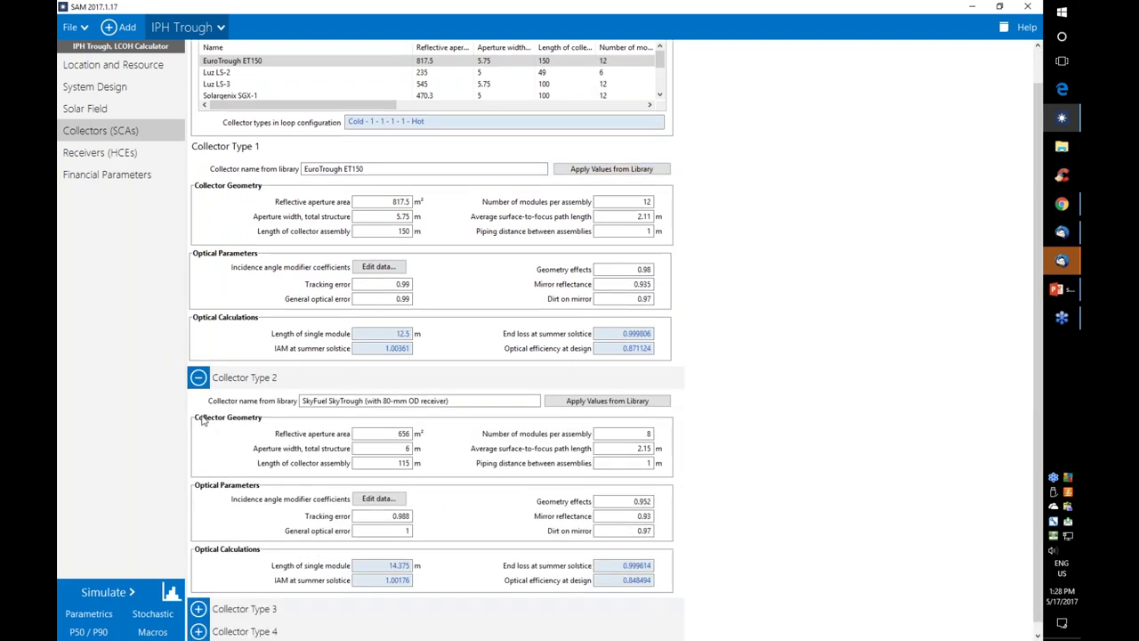
scroll(203, 420, "down", 1)
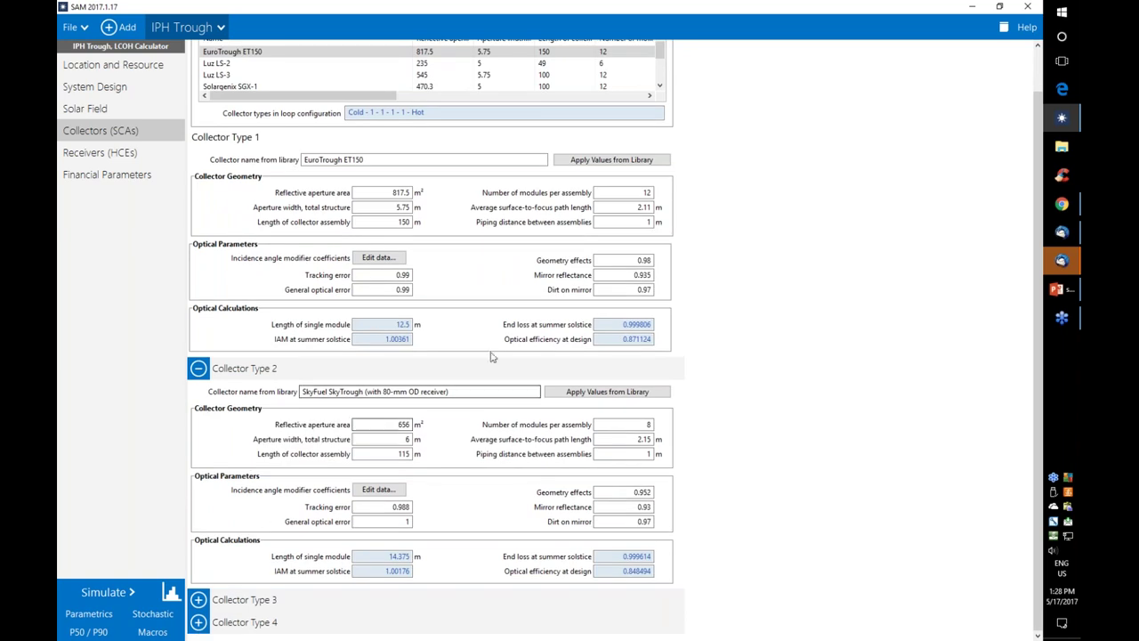
scroll(246, 422, "up", 1)
left_click(608, 419)
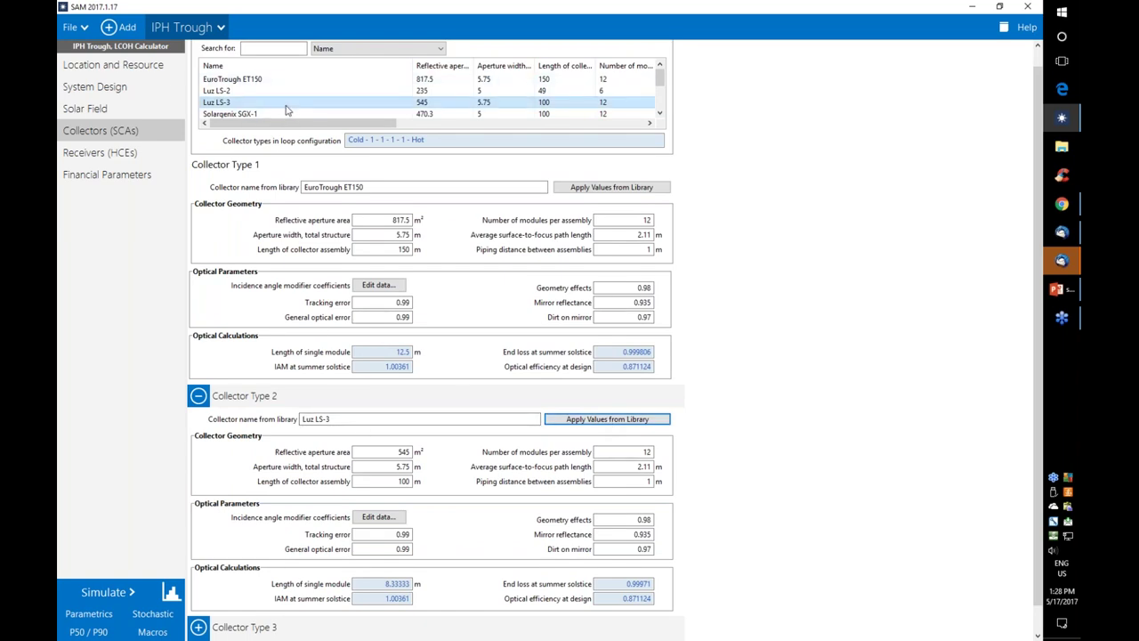
left_click(585, 424)
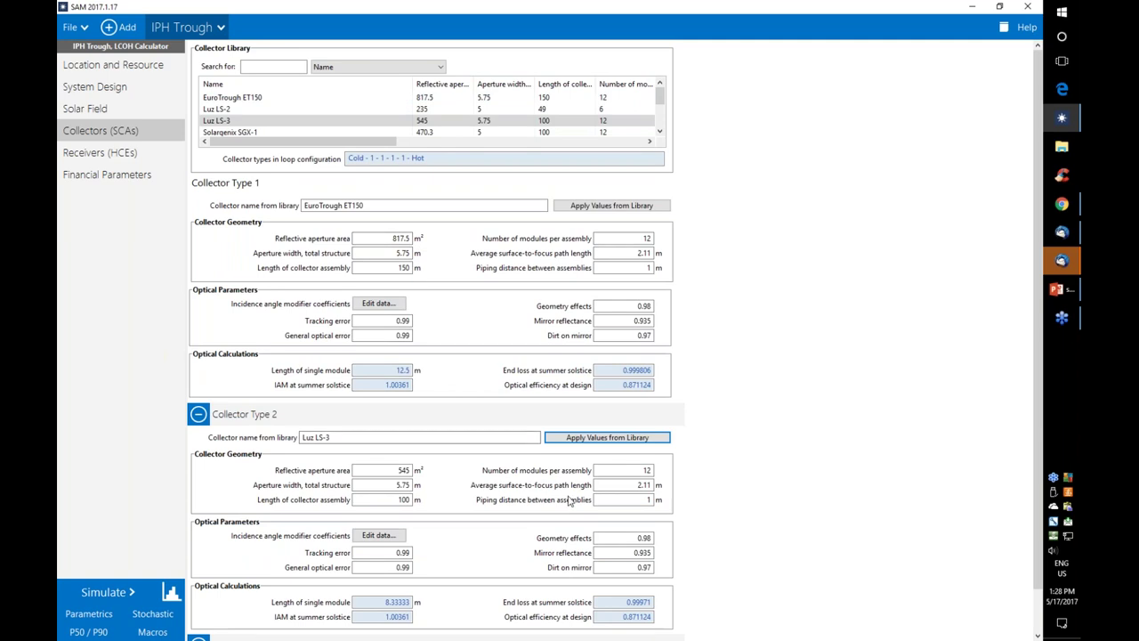
left_click(223, 27)
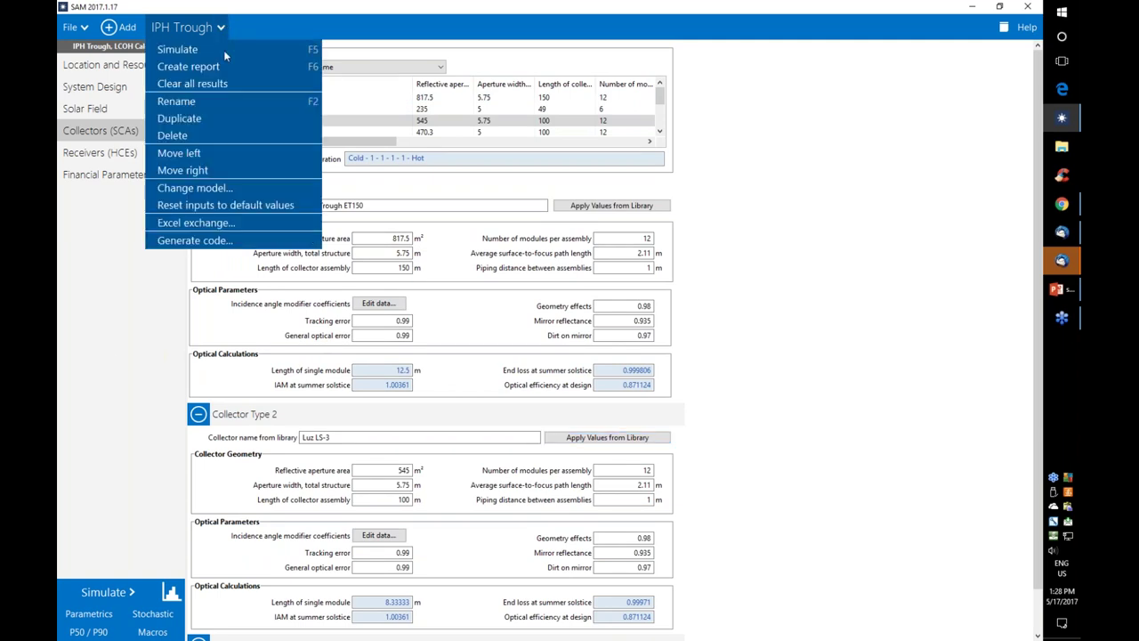
key("Escape")
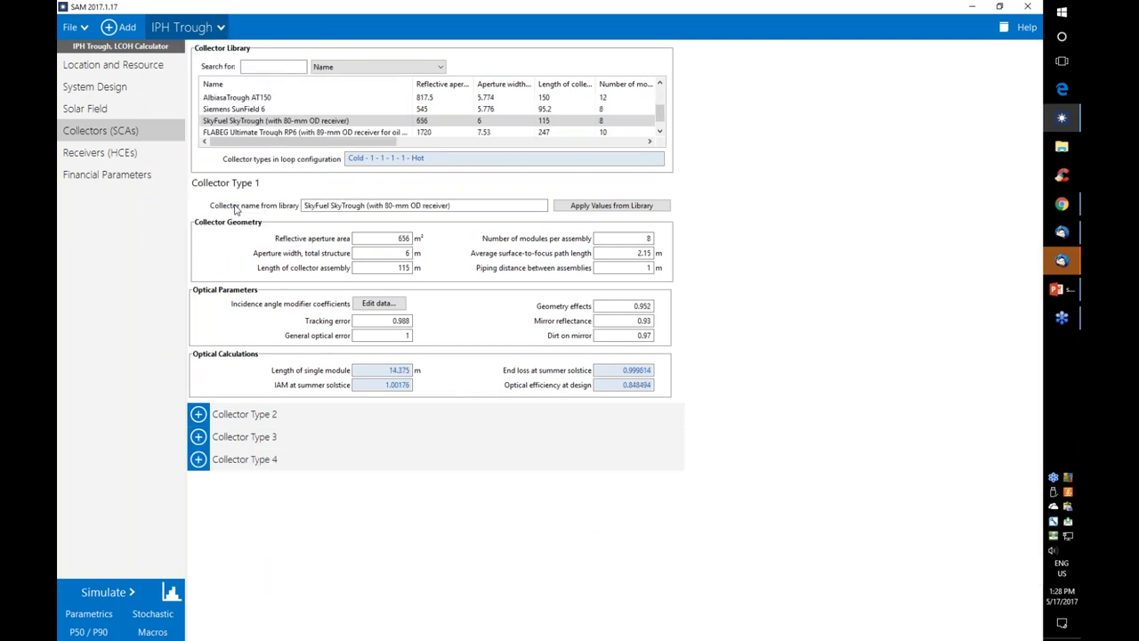
- Review the Receivers (HCEs) inputs, from the receiver library through Receiver Type 1's geometry and variations to its total weighted losses
left_click(100, 152)
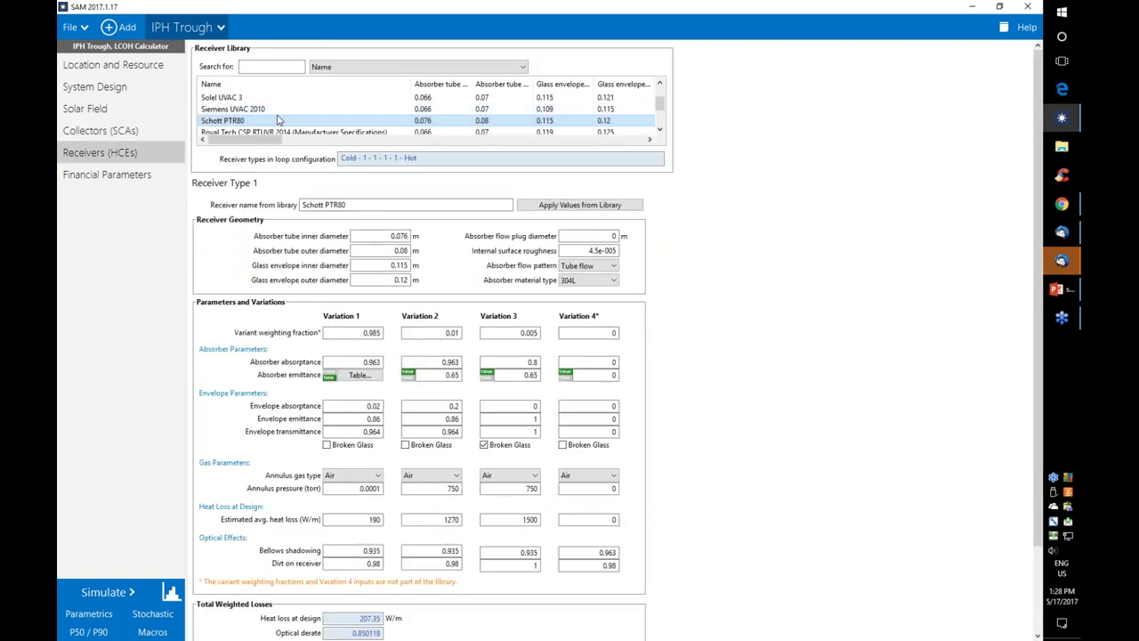
left_click(280, 109)
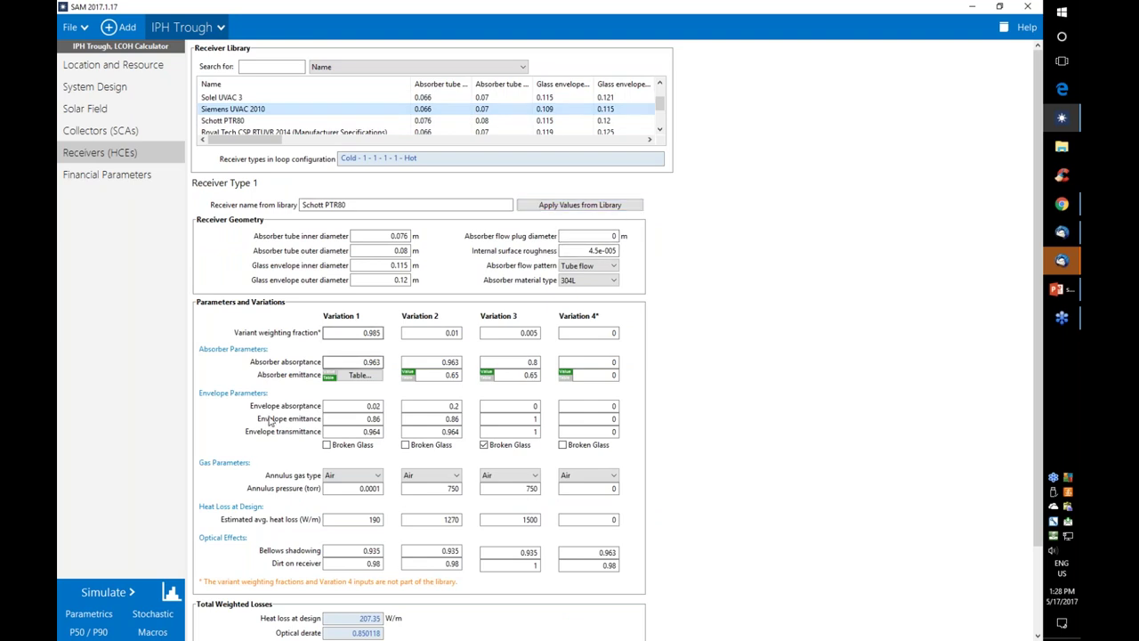
scroll(801, 418, "down", 2)
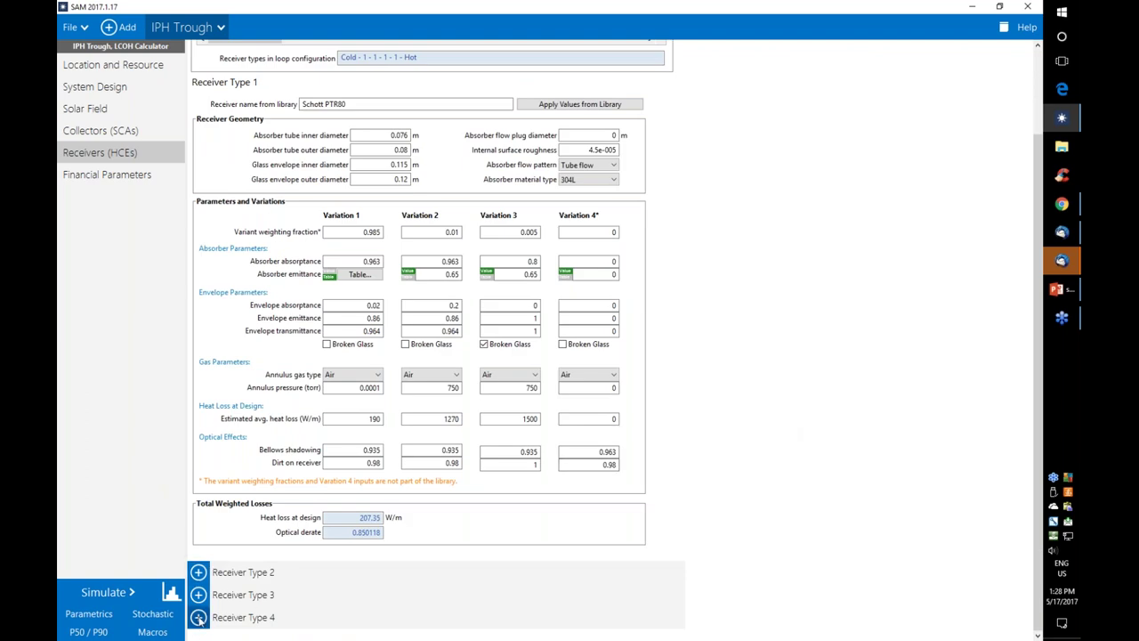
scroll(791, 457, "up", 2)
scroll(791, 458, "down", 1)
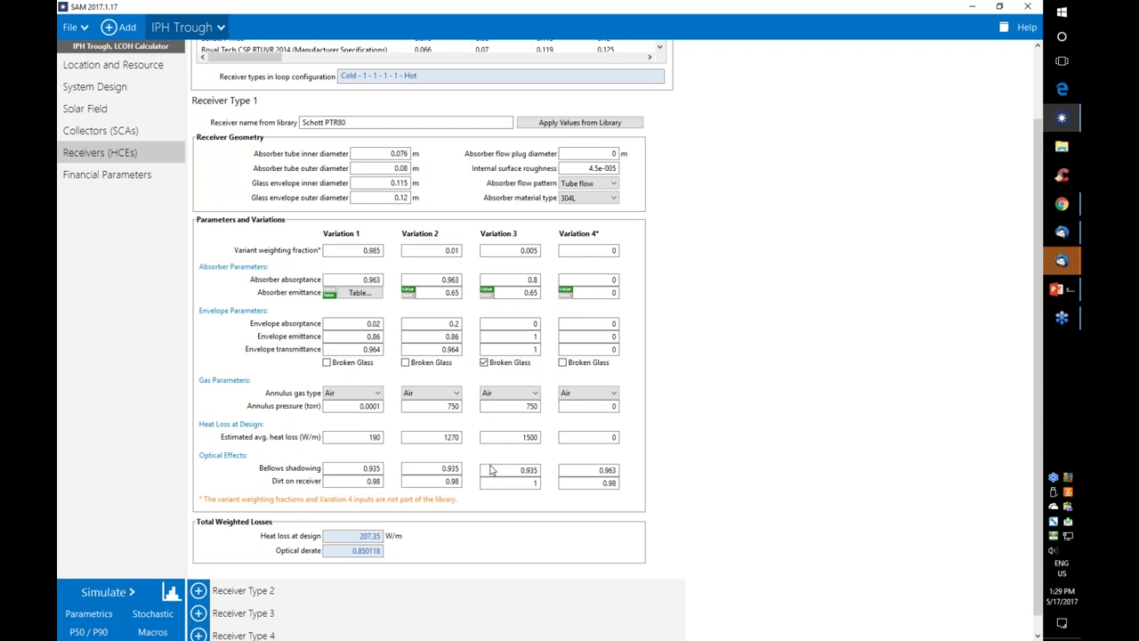
scroll(656, 501, "up", 2)
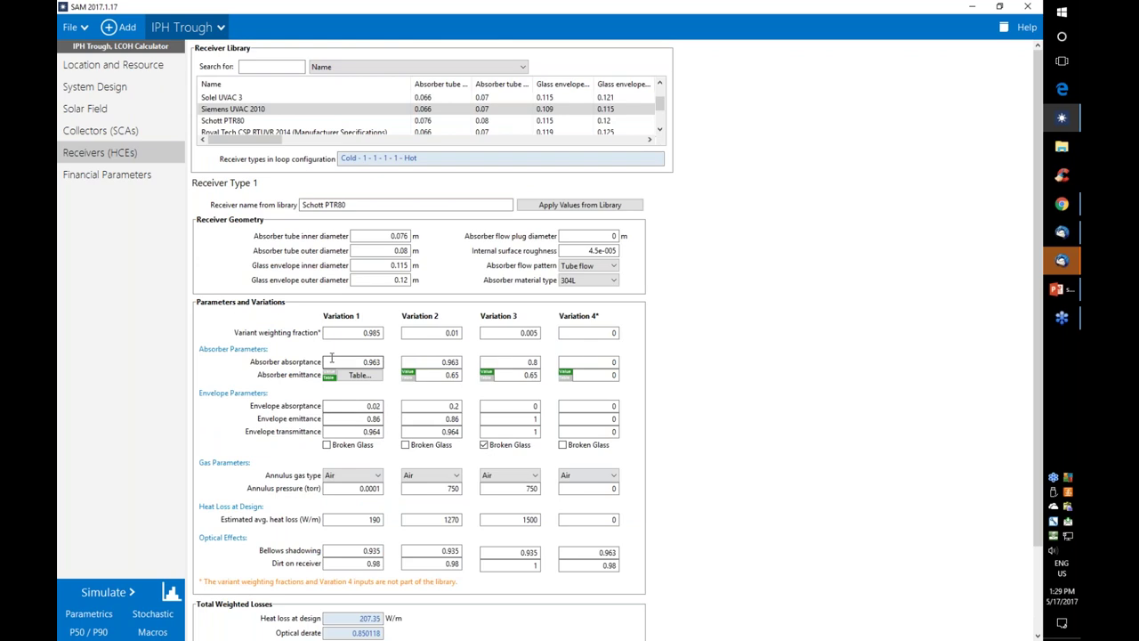
- Set the variant weighting fraction of Receiver Type 1's Variation 1 to 1, and reset the case inputs to their defaults
left_click(349, 333)
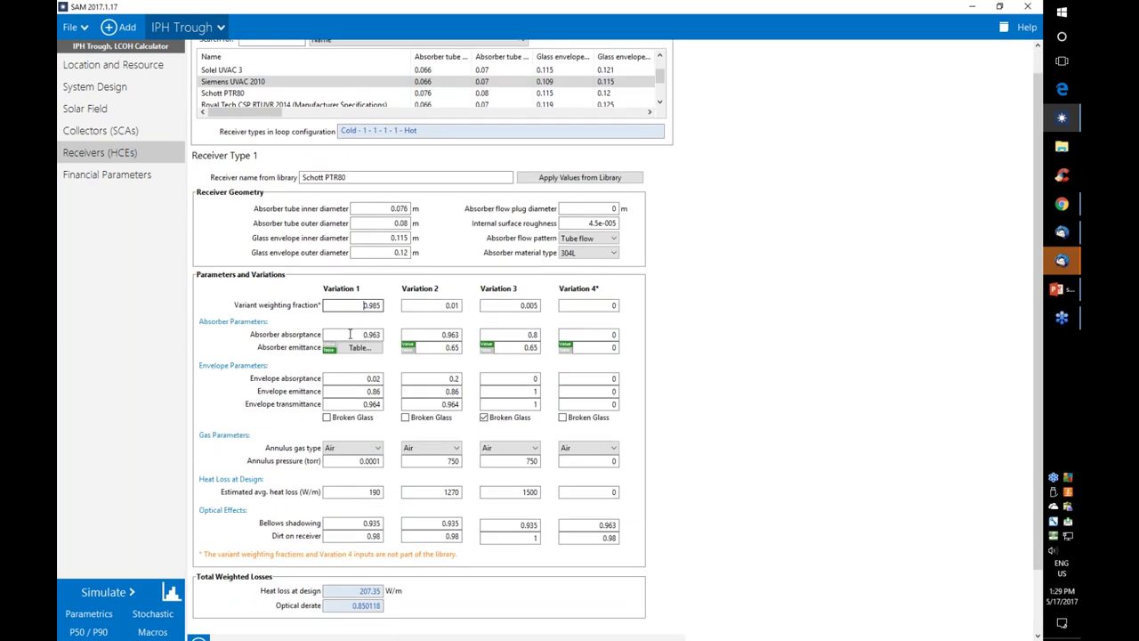
left_click_drag(361, 305, 397, 305)
type("1")
key("Tab")
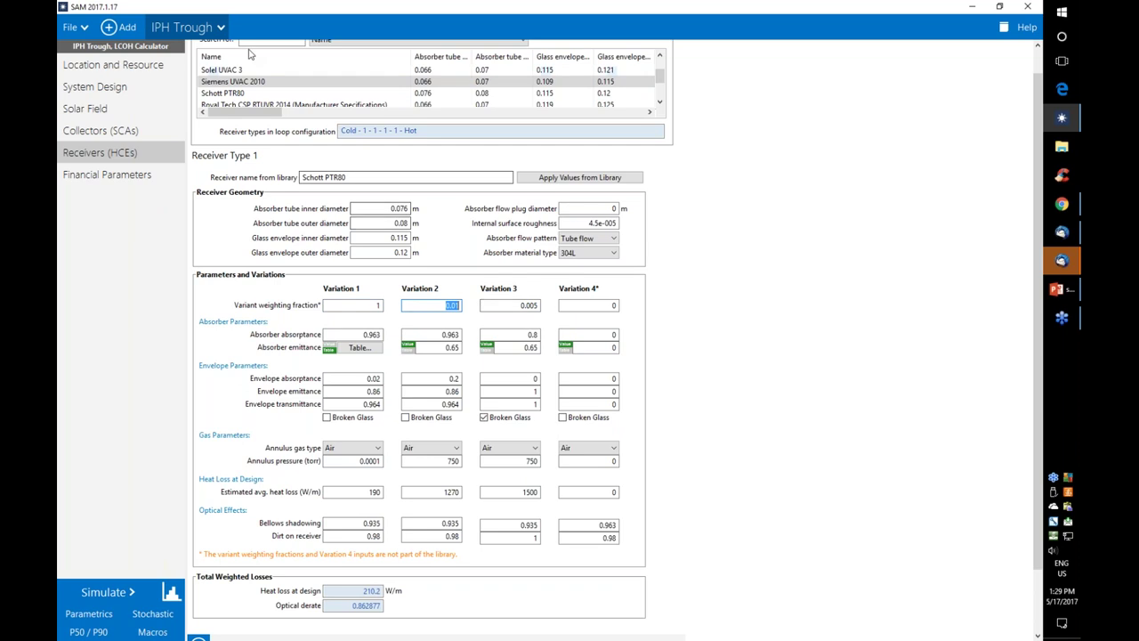
left_click(222, 30)
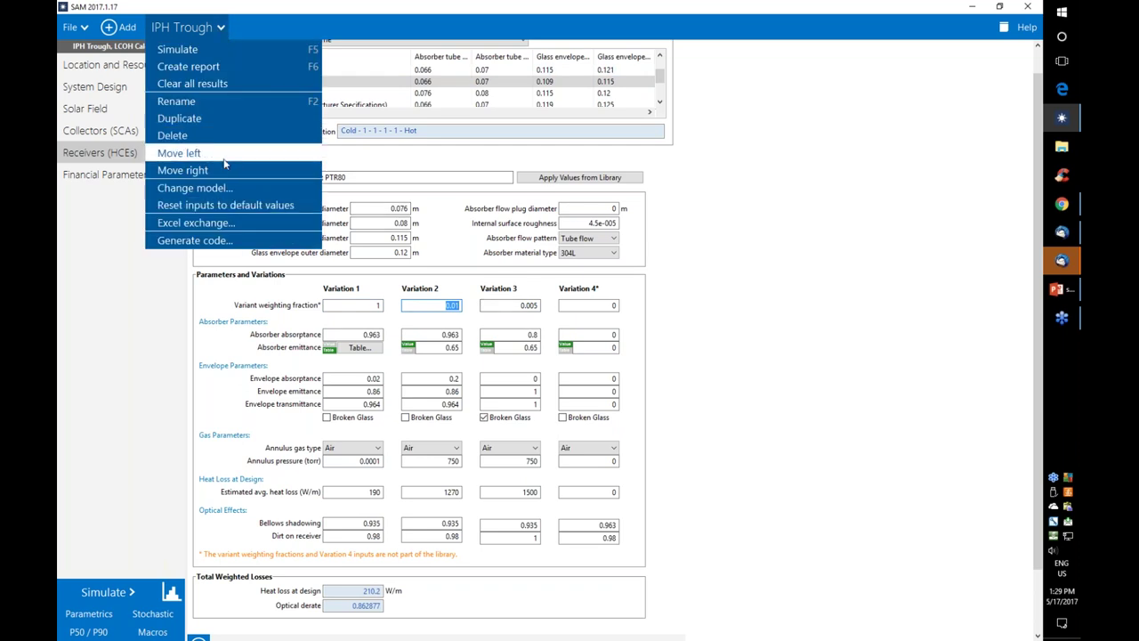
left_click(224, 205)
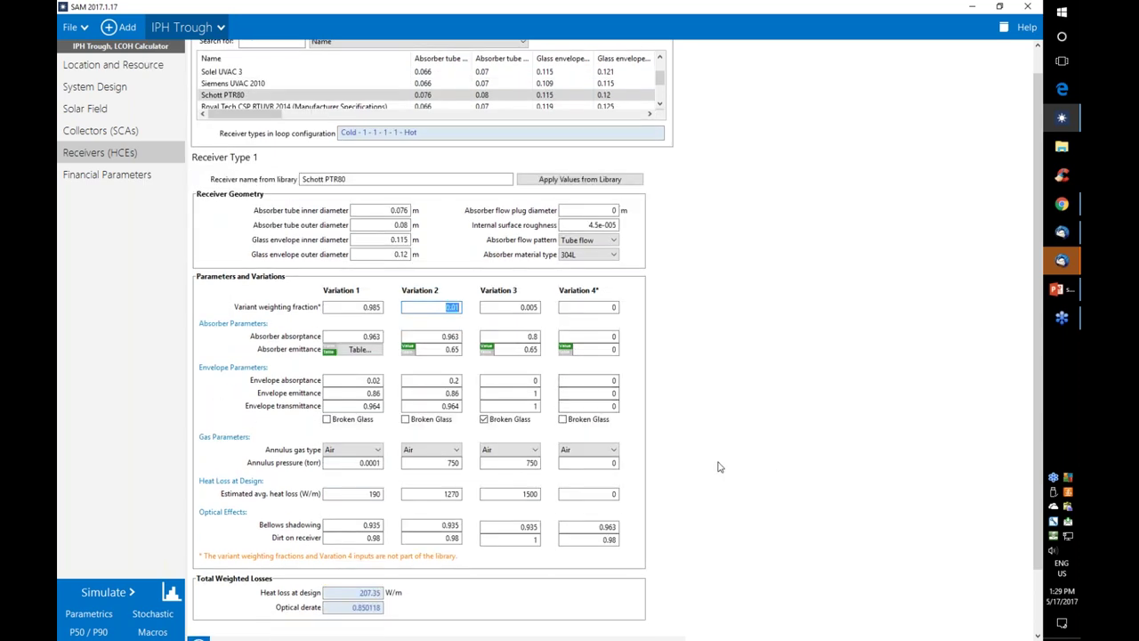
- Expand the Receiver Type 2 section to check its inputs, and collapse it again
scroll(715, 495, "down", 2)
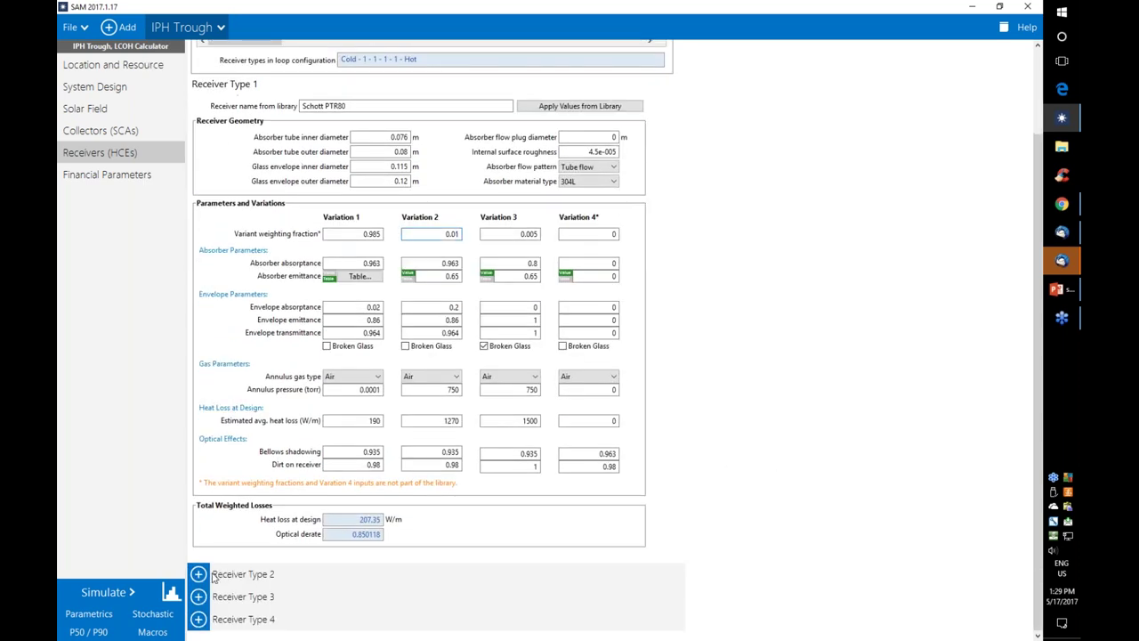
left_click(199, 574)
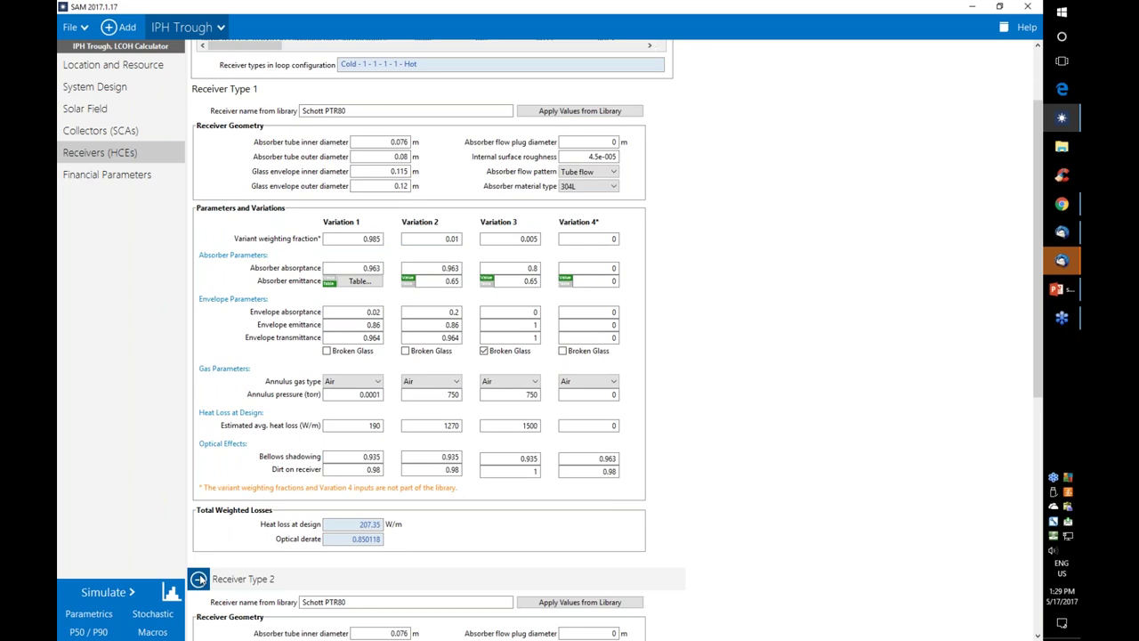
left_click(199, 578)
scroll(764, 388, "up", 3)
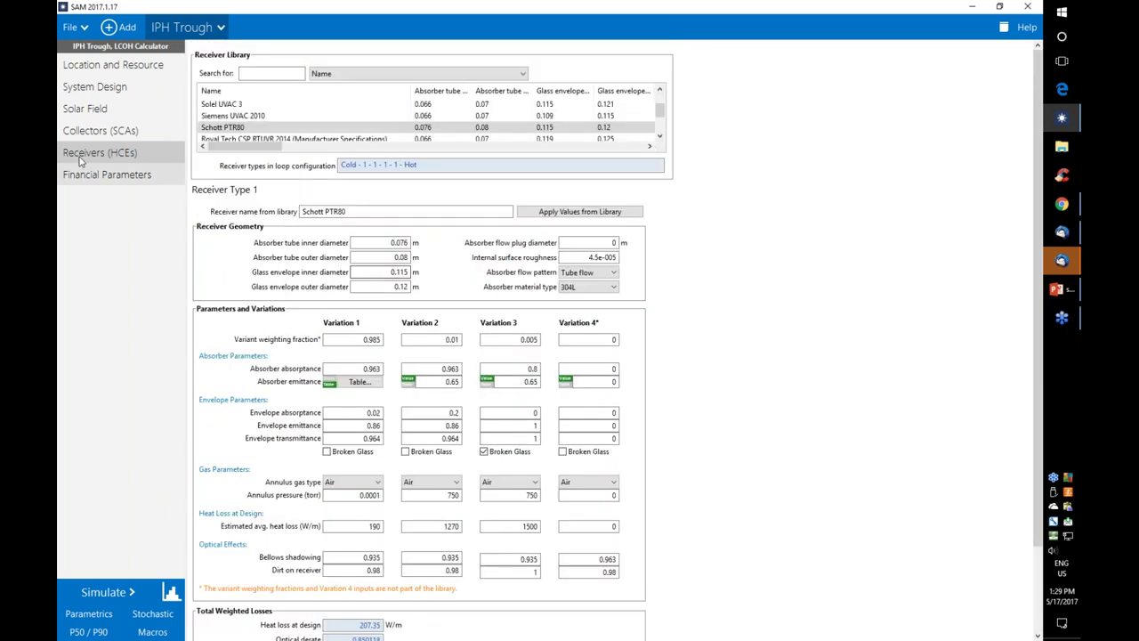
- Set the number of SCA/HCE assemblies per loop to 32 in the Solar Field's single loop configuration
left_click(85, 109)
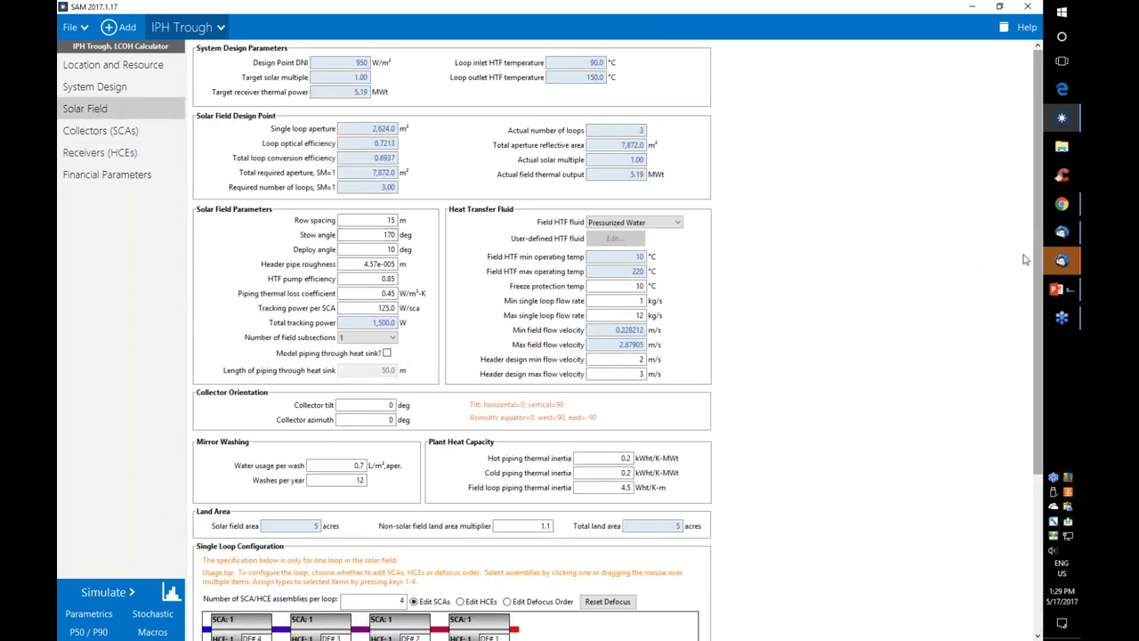
scroll(1028, 392, "down", 4)
scroll(1027, 392, "down", 3)
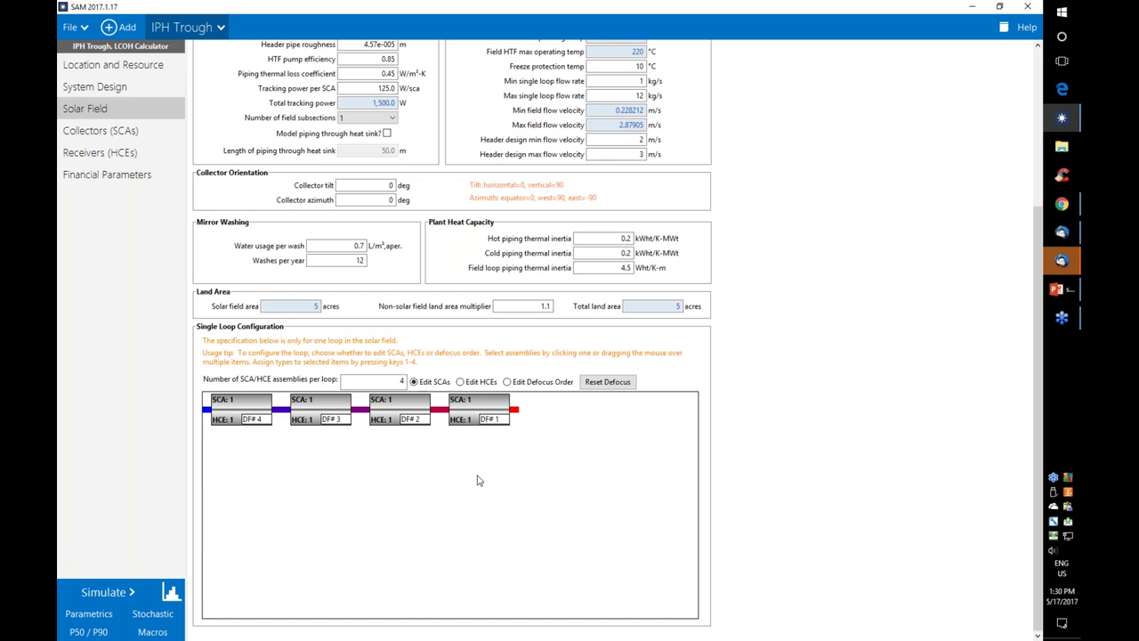
double_click(400, 381)
type("32")
key("Return")
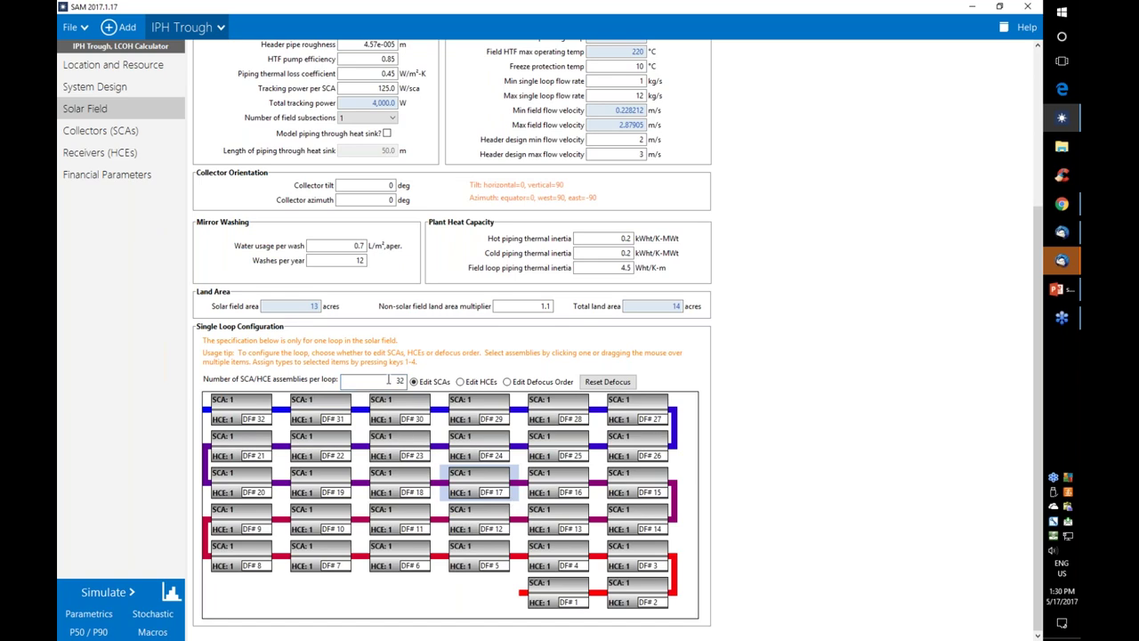
- Set the number of SCA/HCE assemblies per loop to 4 and assign collector type 2 to the third and fourth assemblies
type("4")
left_click(409, 606)
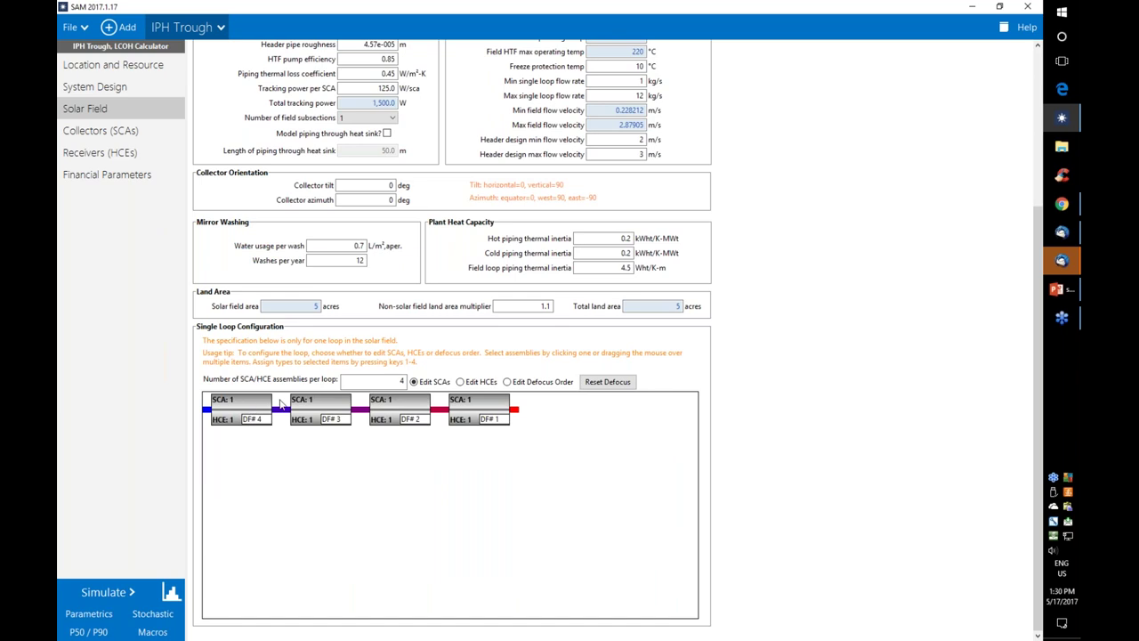
left_click(409, 408)
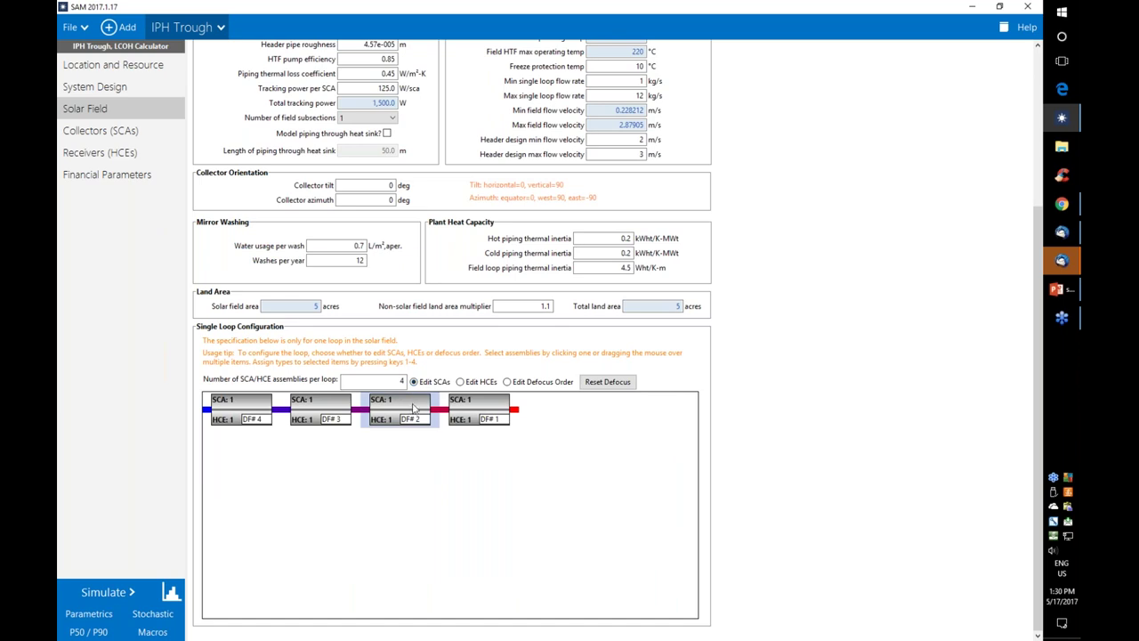
key("2")
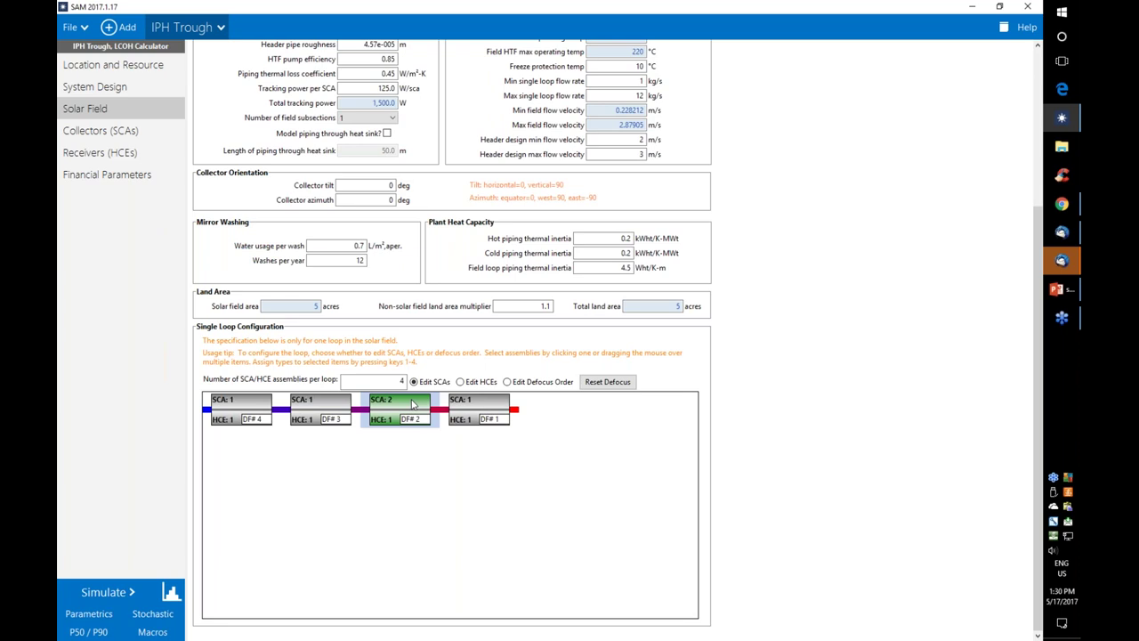
left_click(483, 404)
key("2")
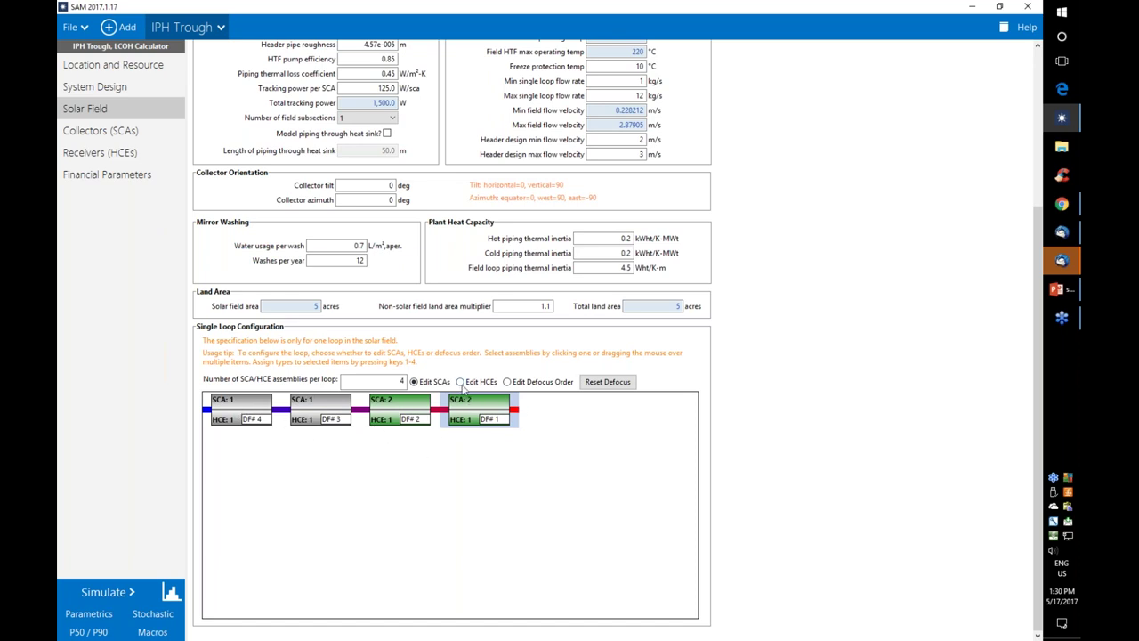
- Assign receiver type 3 to the third assembly and receiver type 2 to the fourth assembly of the loop
left_click(460, 381)
left_click(389, 426)
key("3")
left_click(472, 423)
key("2")
- Set the defocus order of the third assembly in the loop to 3
double_click(413, 419)
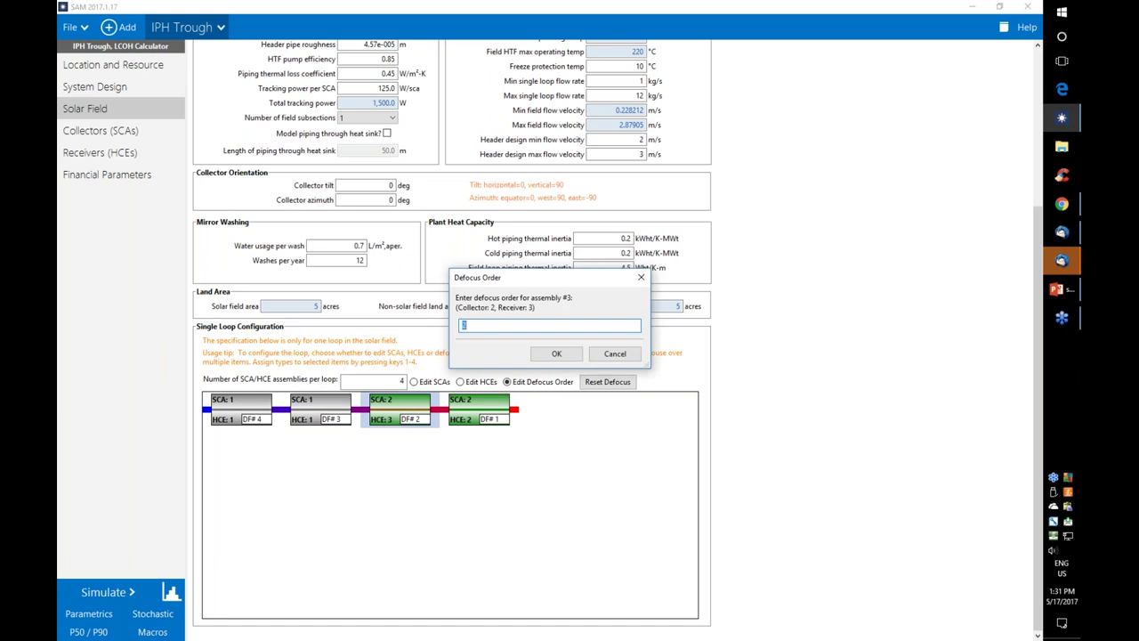
type("3")
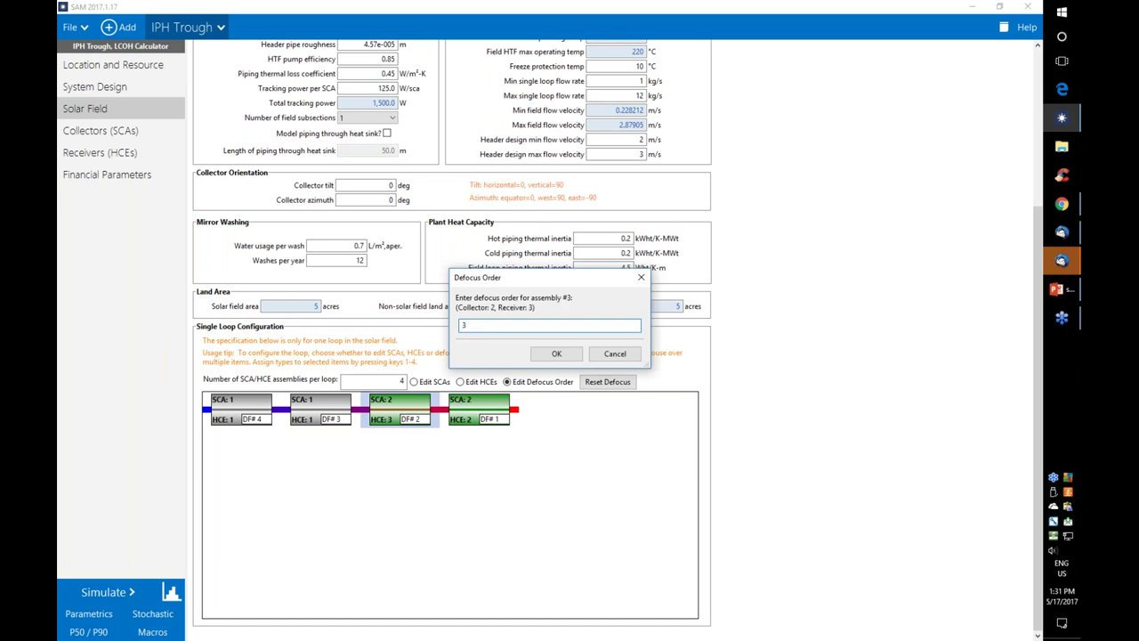
left_click(561, 355)
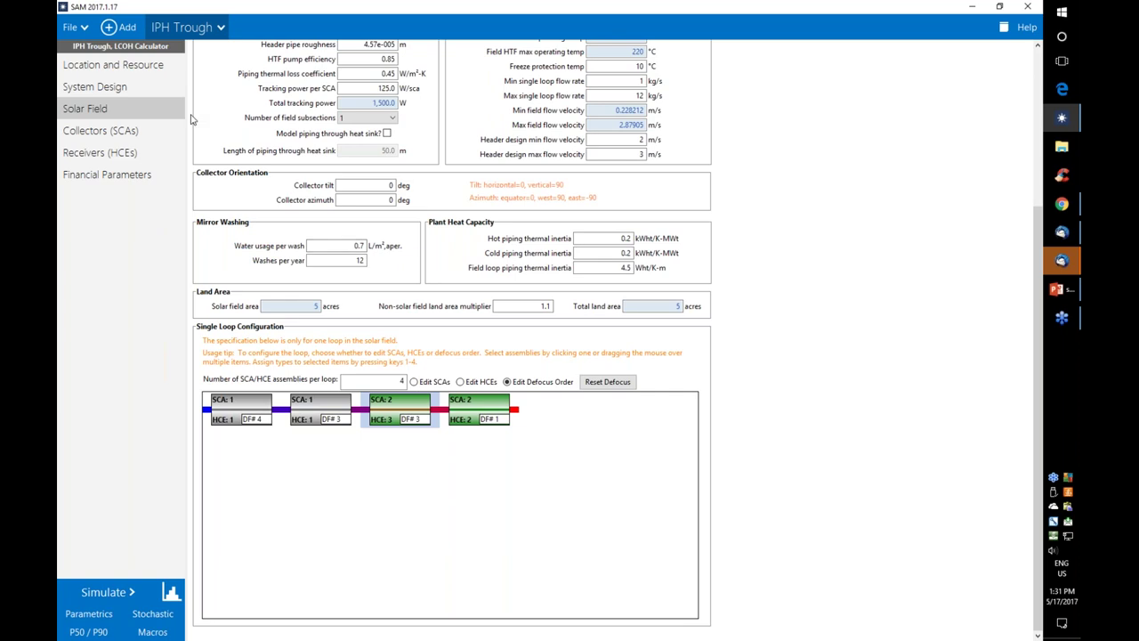
- Reset the case inputs to their default values and check the Collectors (SCAs) inputs
left_click(218, 30)
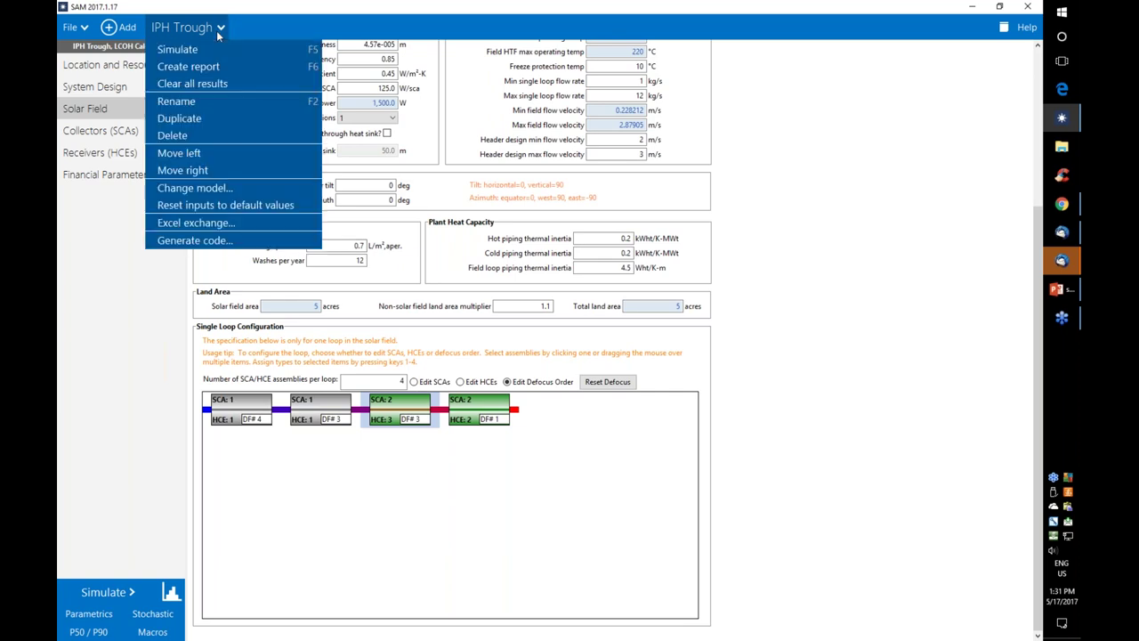
left_click(222, 204)
left_click(125, 133)
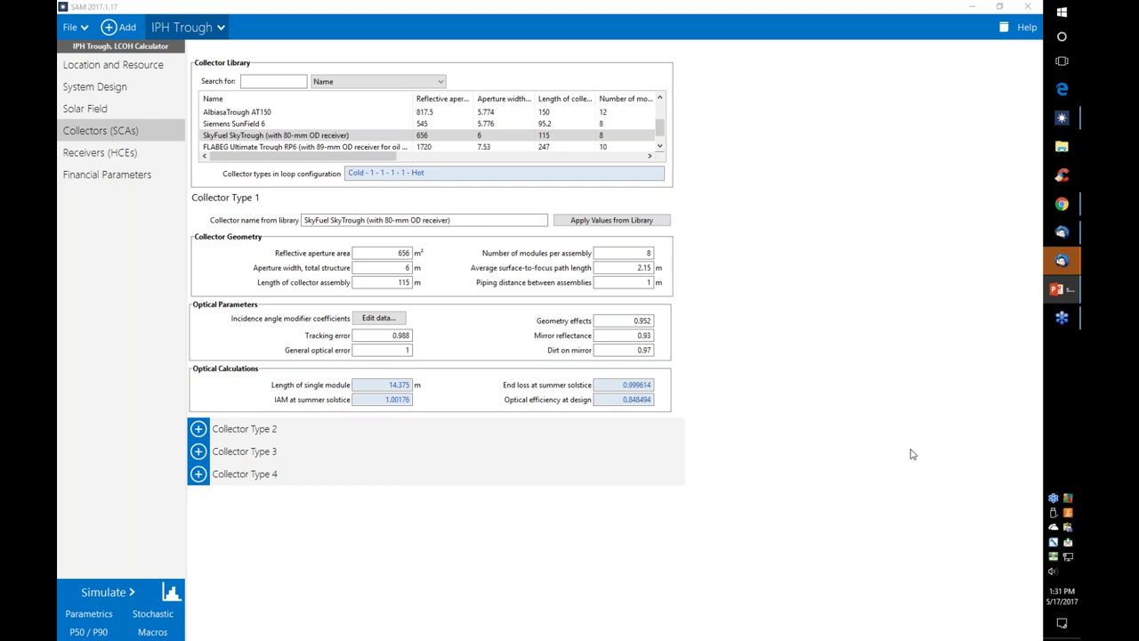
- Try entering a real fixed charge rate of 0.1 in the Financial Parameters, and switch back to the calculated fixed charge rate
left_click(98, 175)
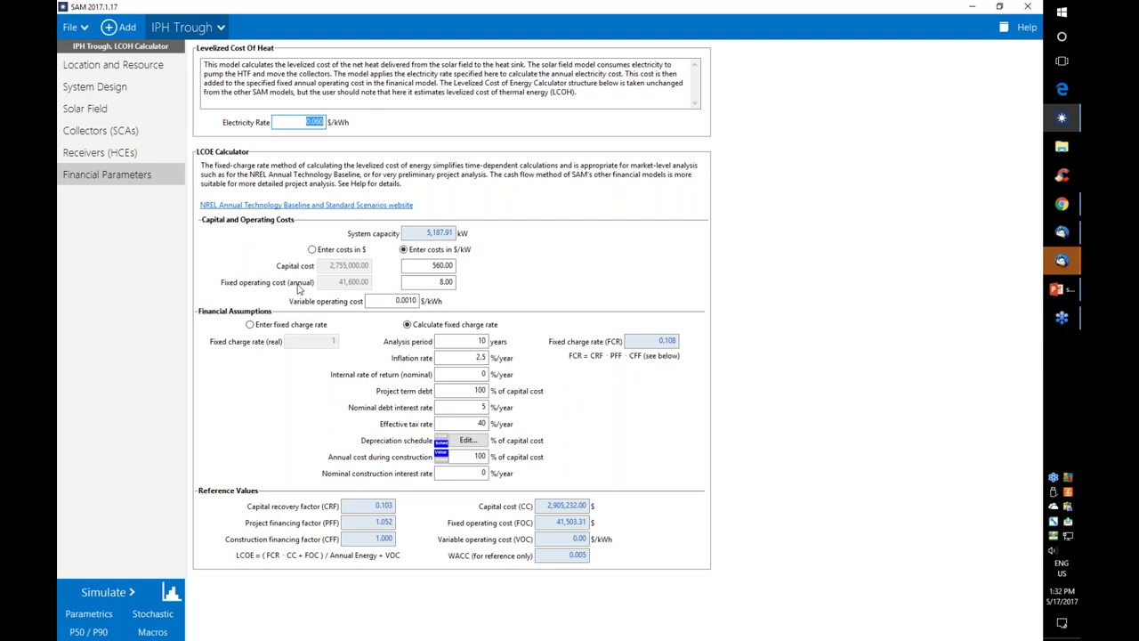
left_click(250, 325)
key("Tab")
type("0")
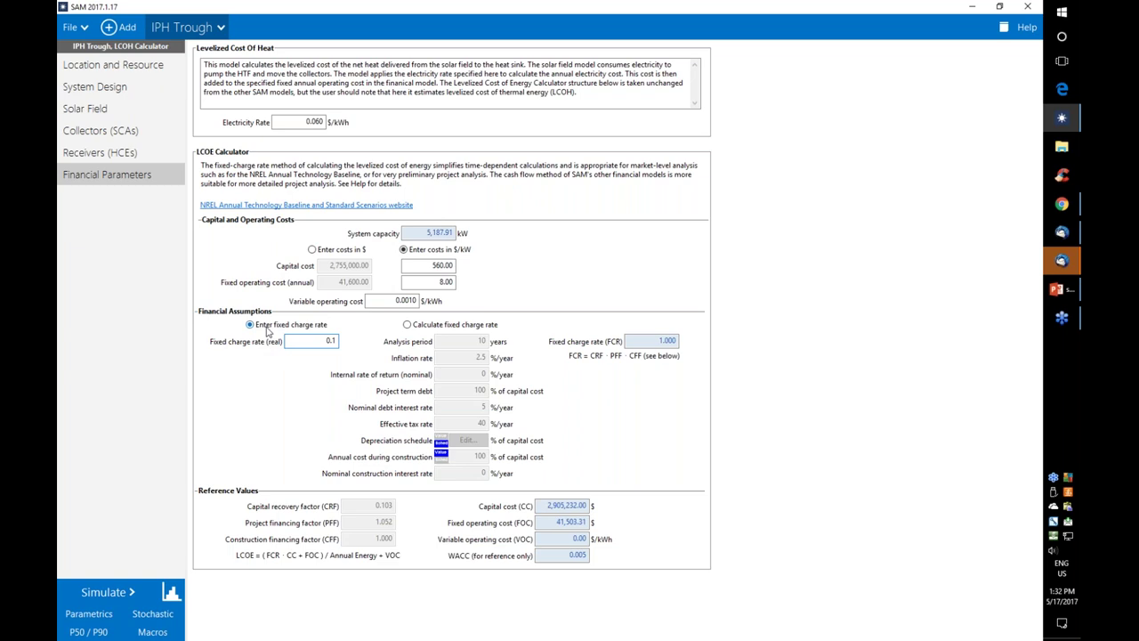
double_click(330, 340)
left_click(407, 326)
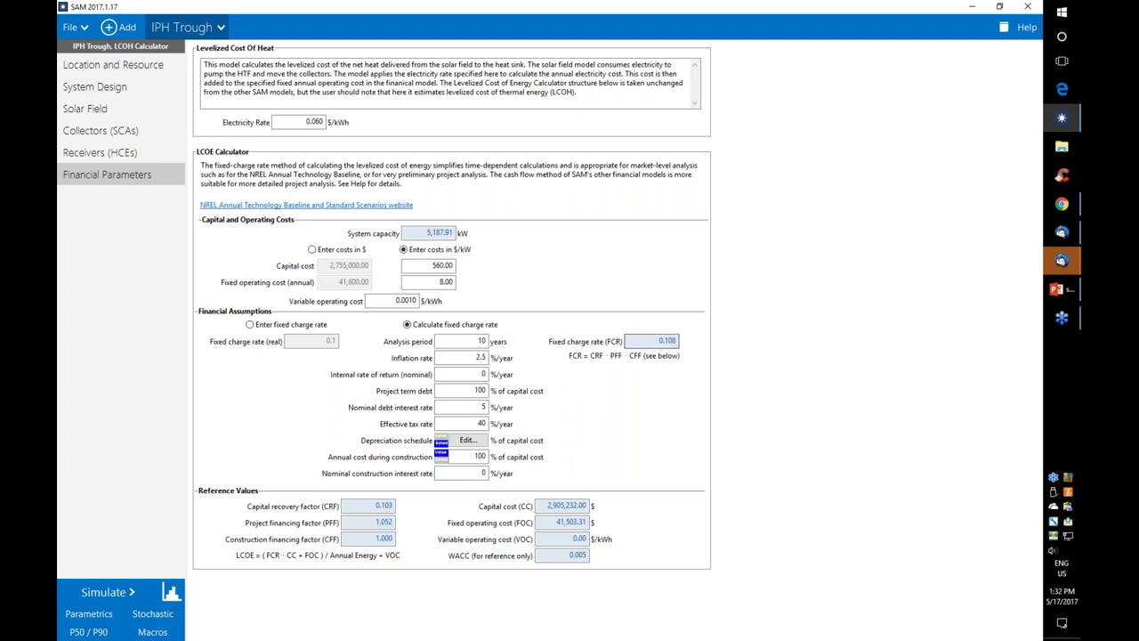
double_click(663, 341)
- Check the capital cost per kW, and run the simulation of the IPH Trough case
left_click(222, 28)
left_click(428, 266)
left_click(125, 587)
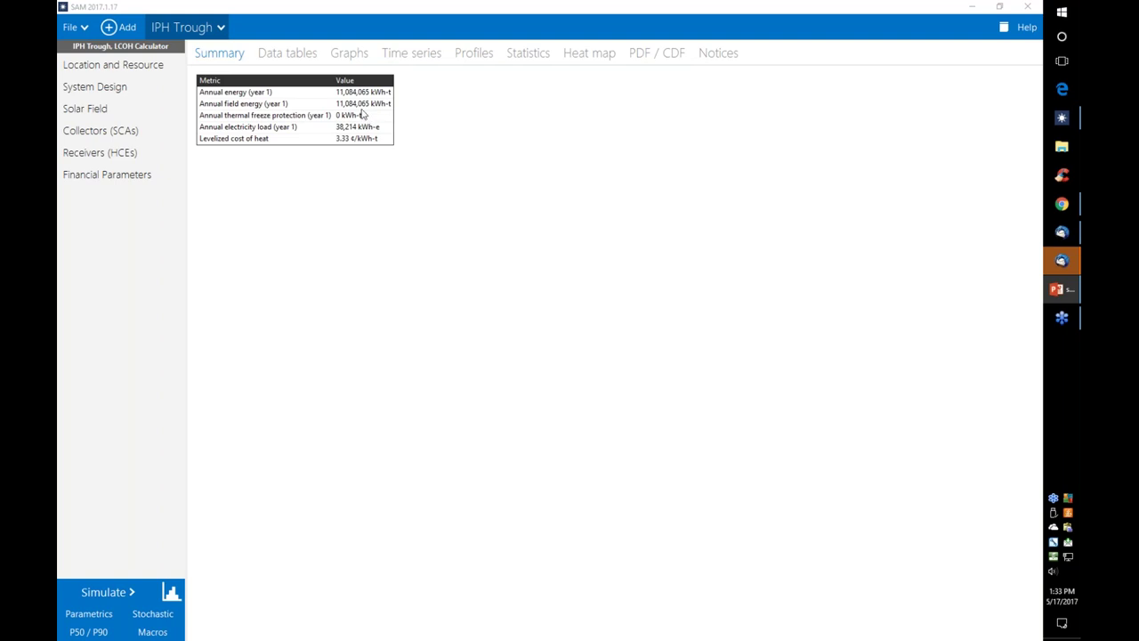
- Plot heat sink thermal power and field thermal power leaving HTF as time series in place of resource wind speed
left_click(427, 56)
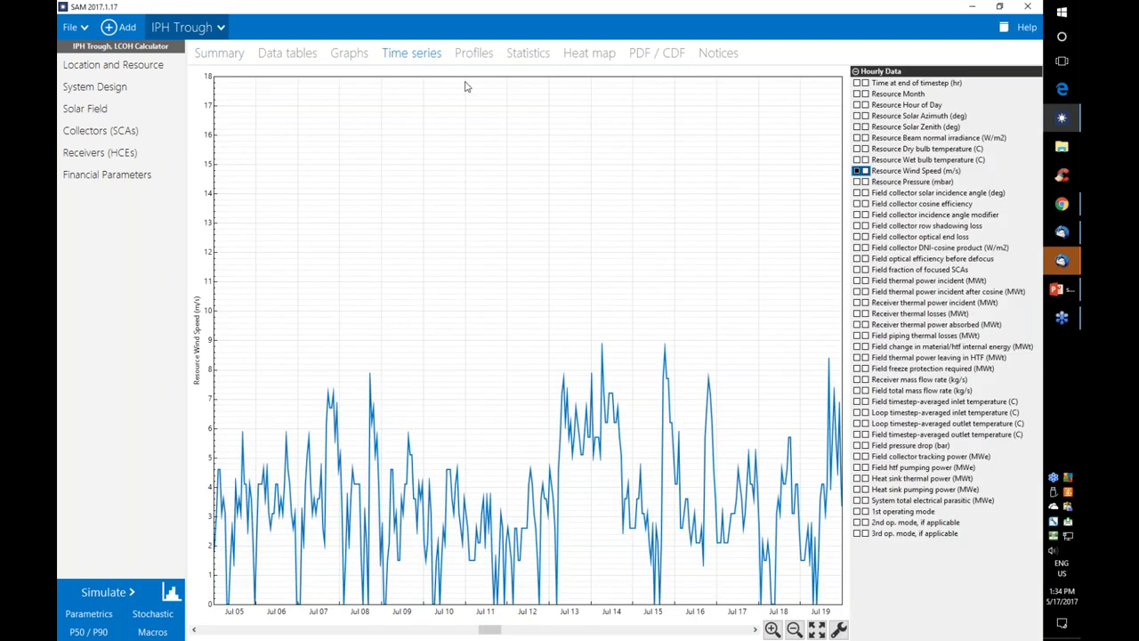
left_click(861, 171)
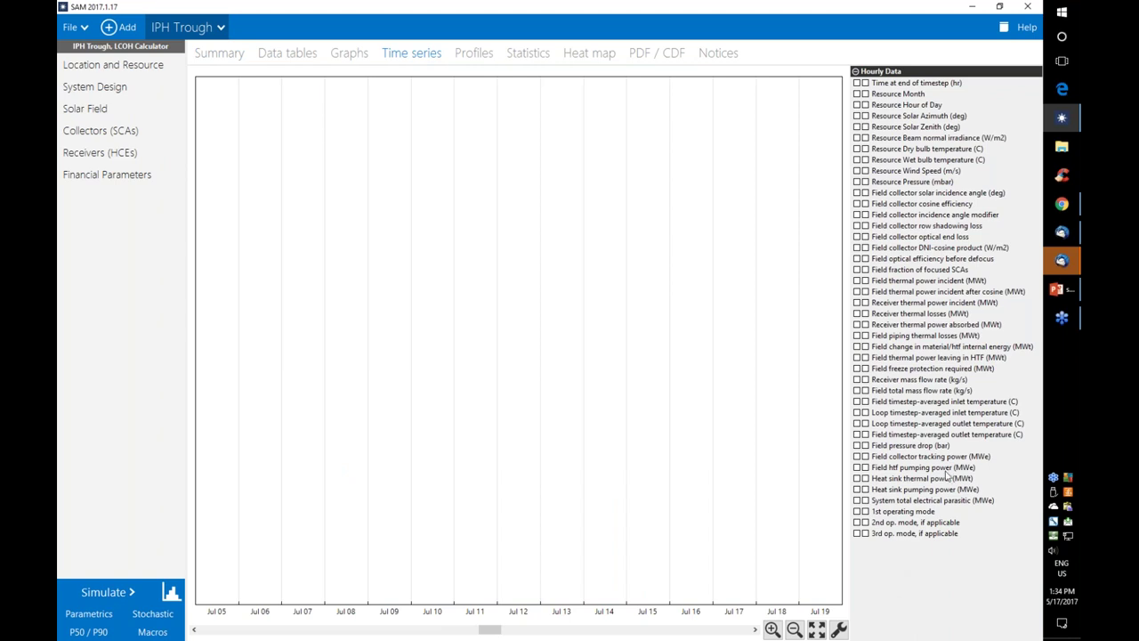
left_click(860, 479)
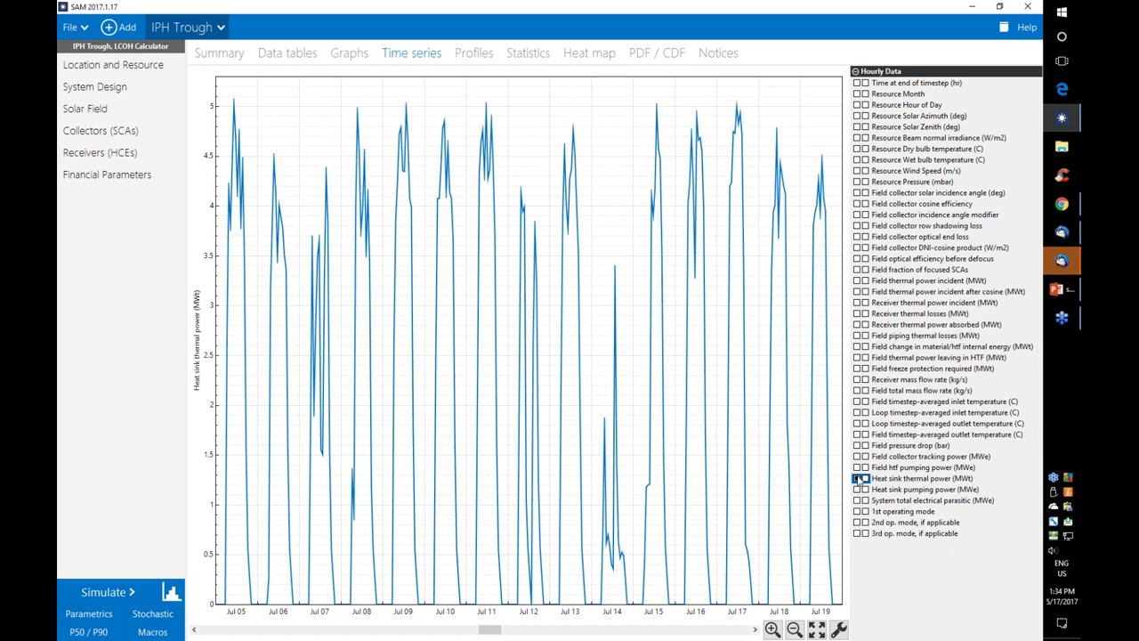
left_click(860, 358)
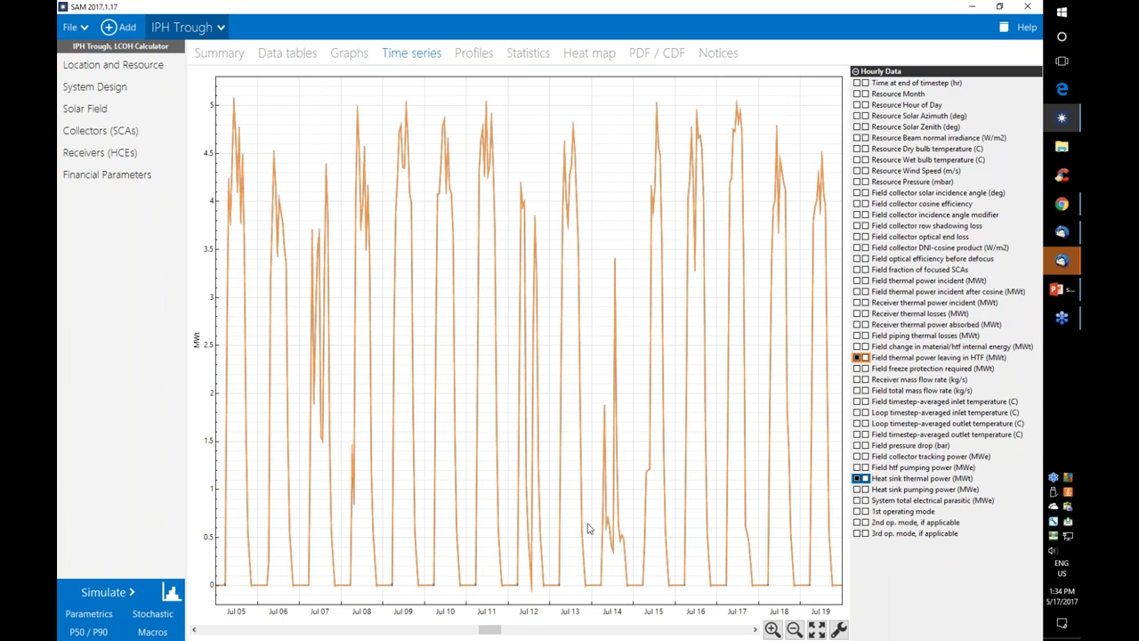
- Compare the heat sink and field thermal power curves closely overnight on July 11-12 and in the early morning of July 13
left_click(494, 579)
left_click_drag(496, 579, 531, 585)
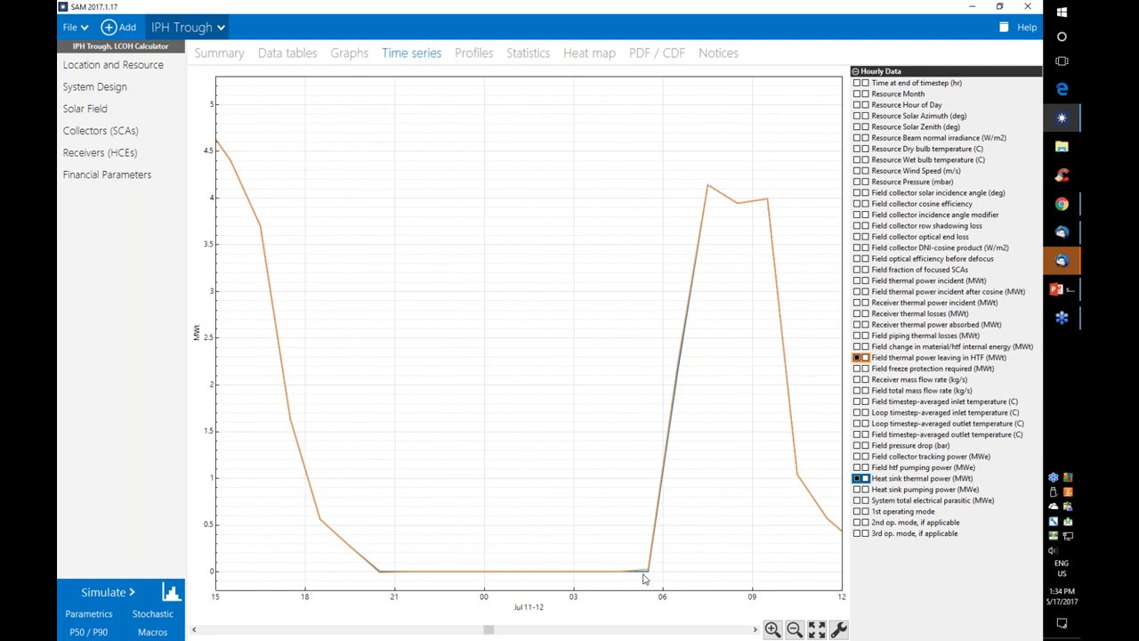
left_click_drag(370, 580, 398, 581)
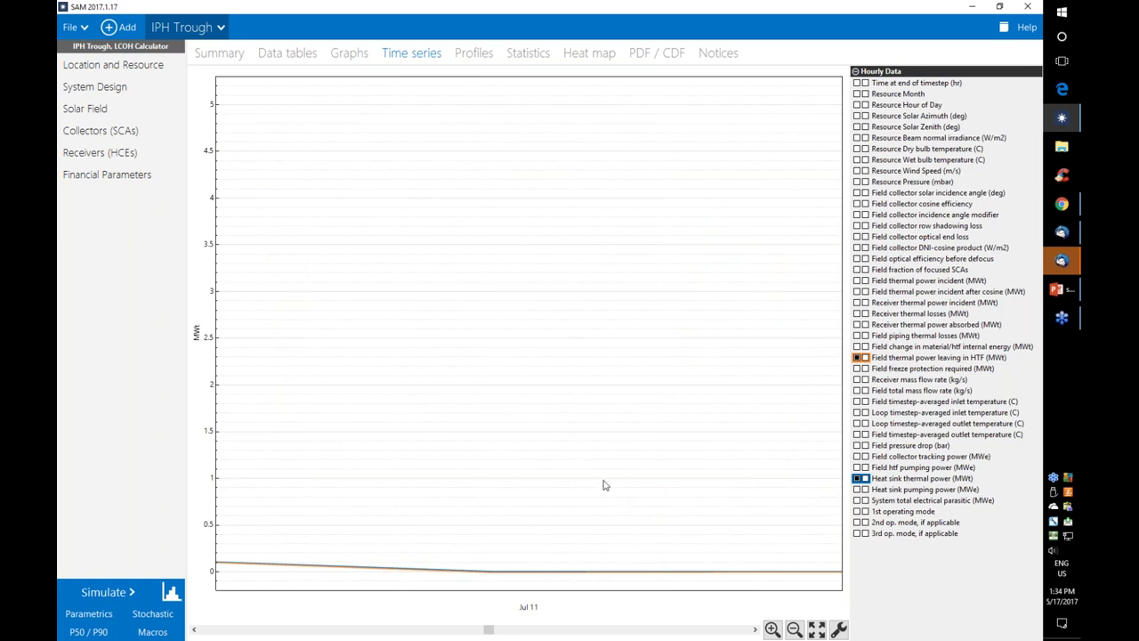
left_click(791, 629)
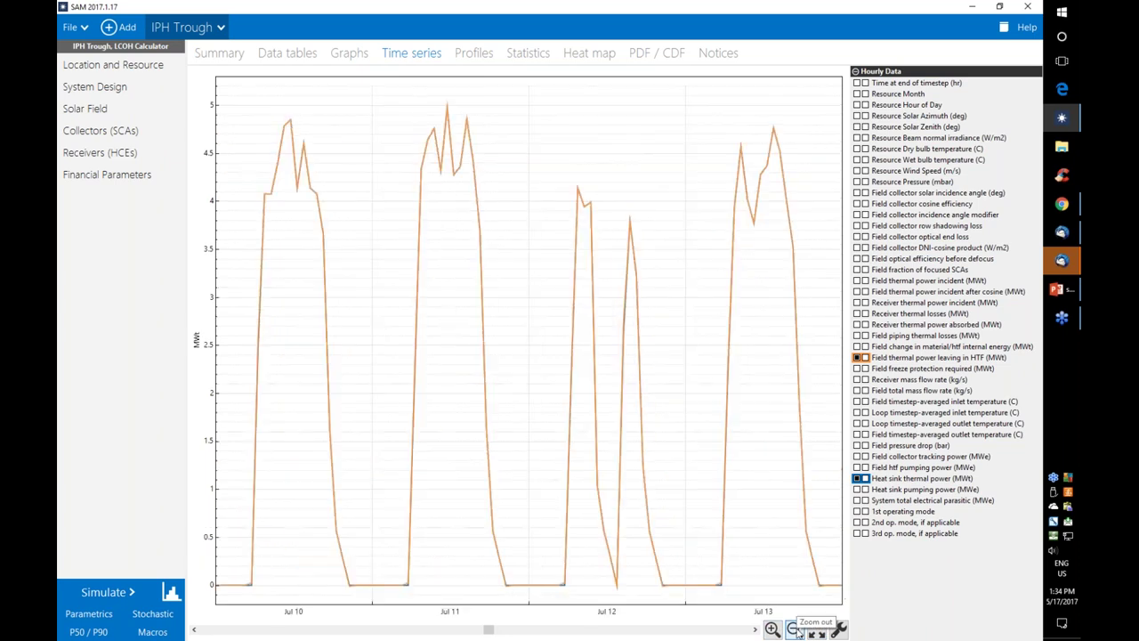
left_click_drag(704, 590, 733, 589)
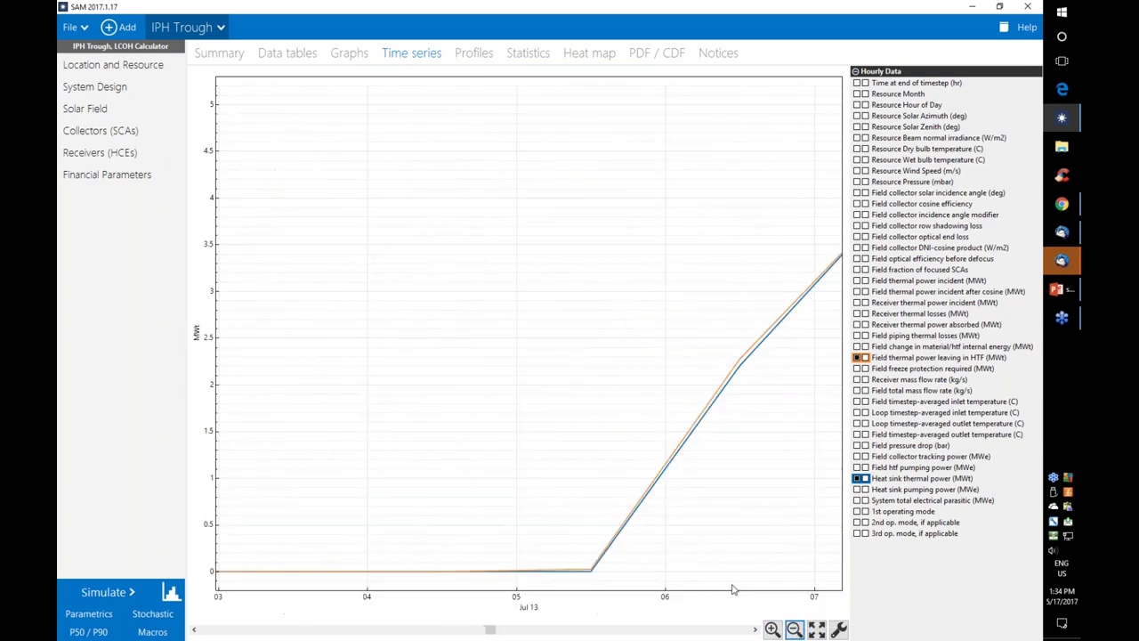
left_click(795, 631)
left_click(795, 630)
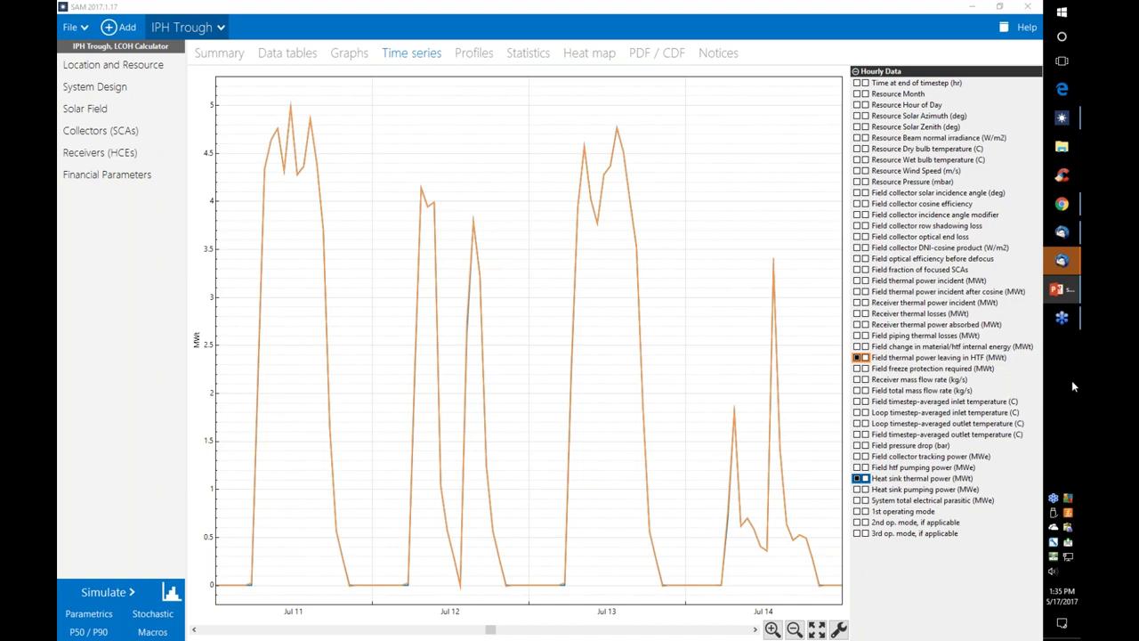
- Display the heat map of receiver mass flow rate, trying the Coarse Rainbow color scheme and settling on Fine Rainbow
left_click(598, 53)
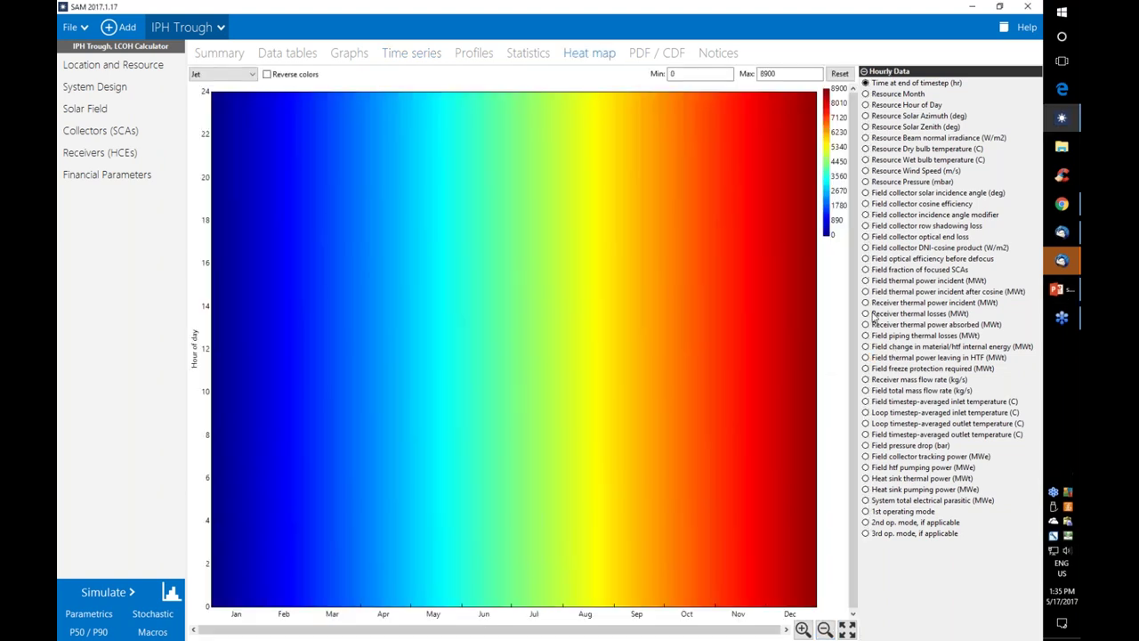
left_click(246, 75)
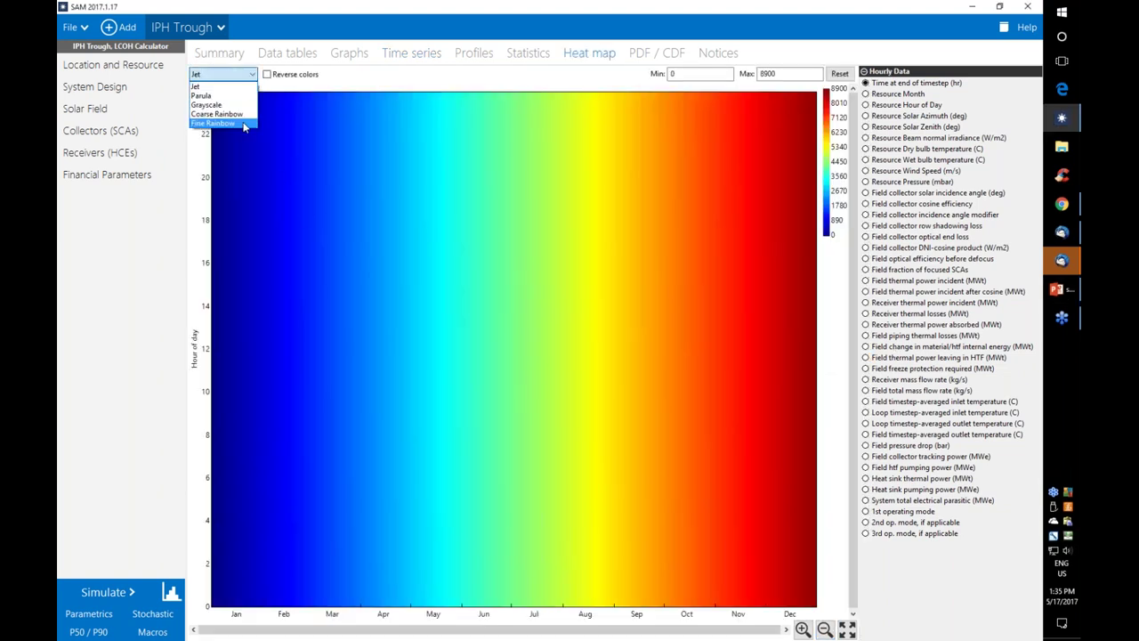
left_click(233, 113)
left_click(240, 75)
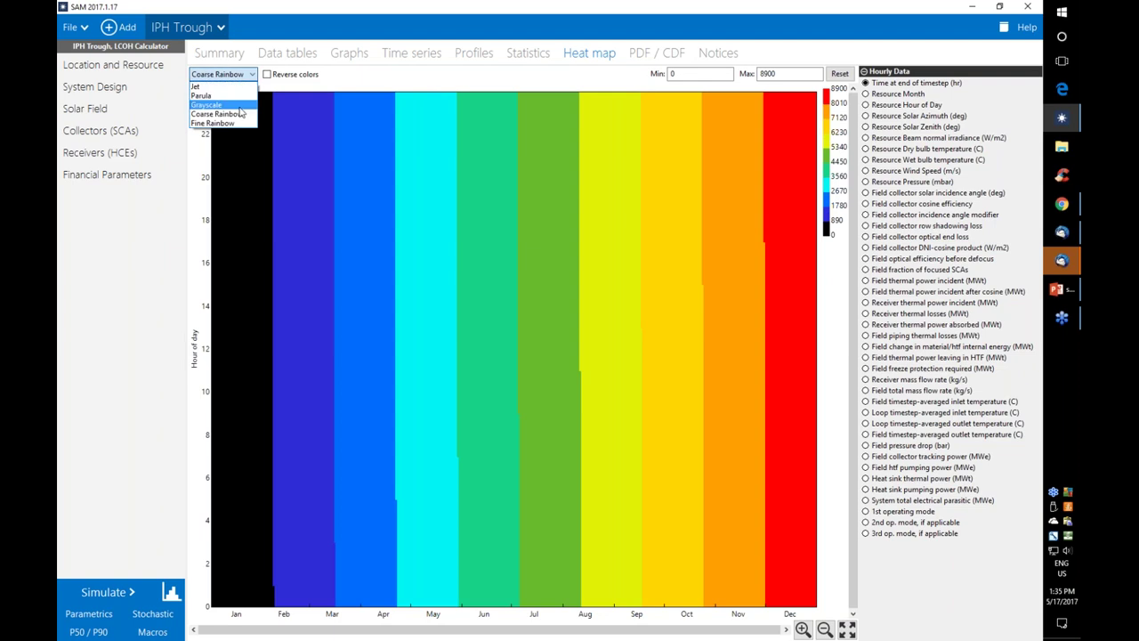
left_click(241, 123)
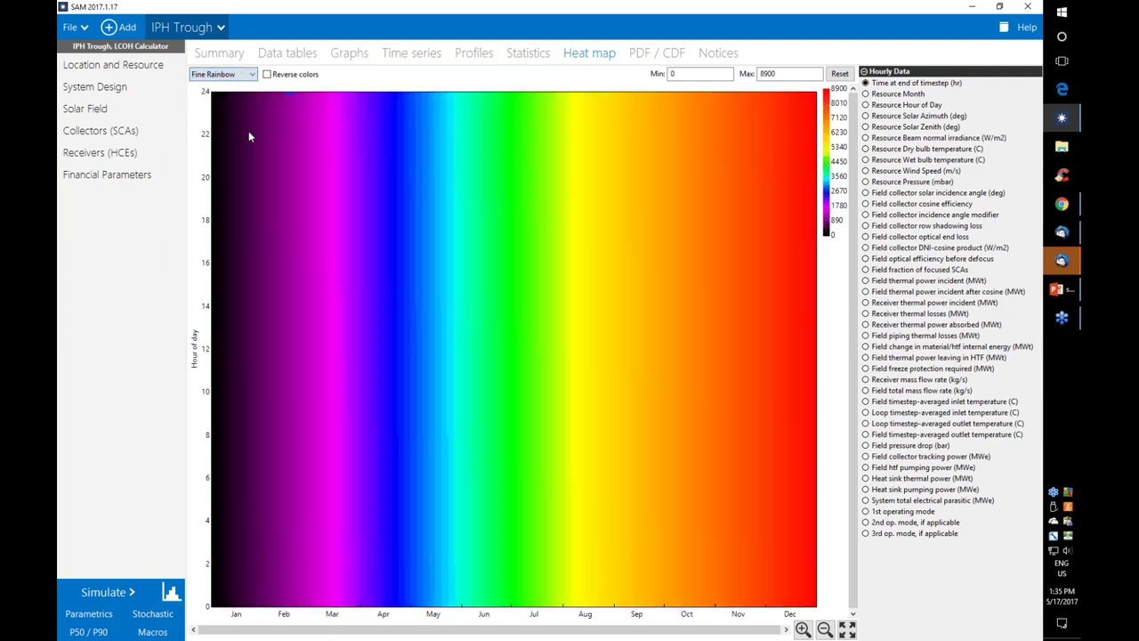
left_click(870, 381)
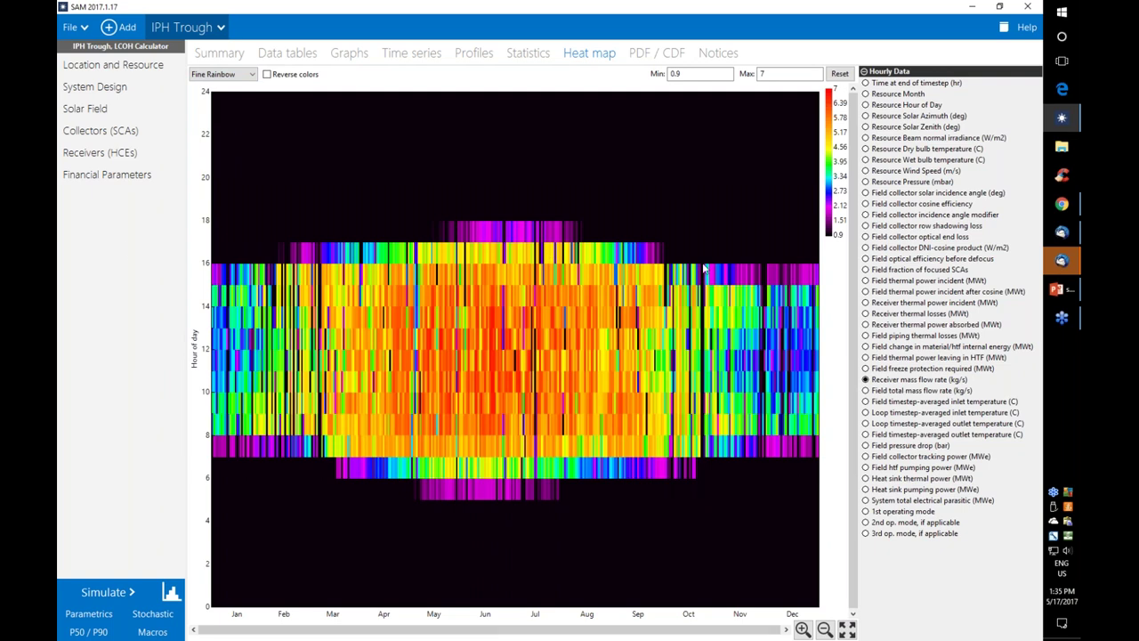
- Examine the statistics of the hourly data, including field optical efficiency before defocus, and return to the time series plot
left_click(531, 56)
left_click(199, 117)
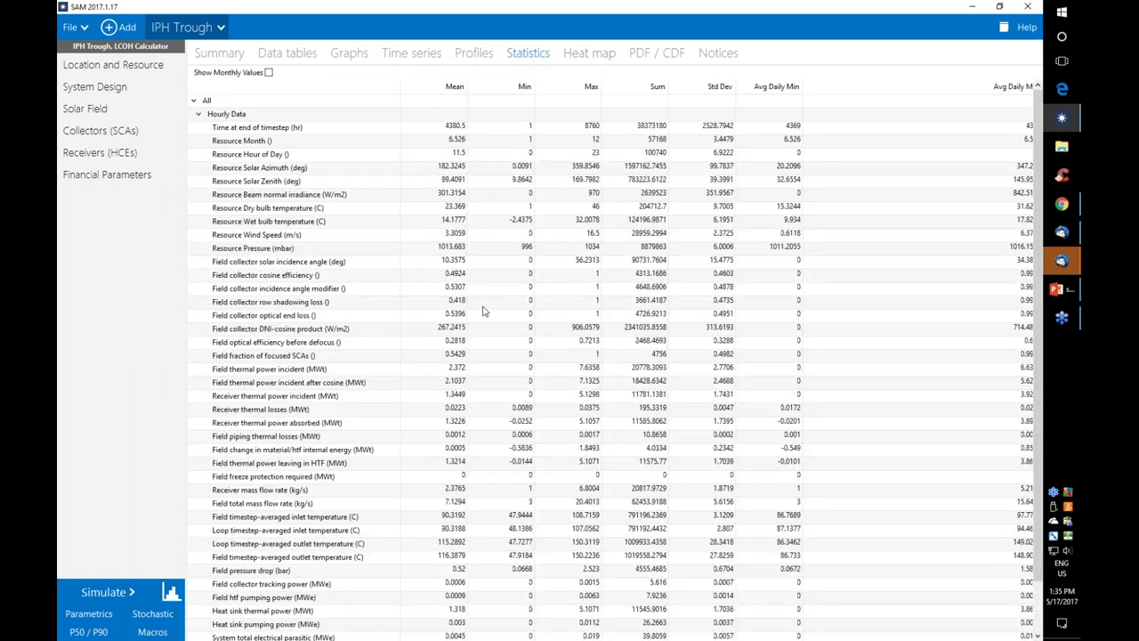
left_click(445, 342)
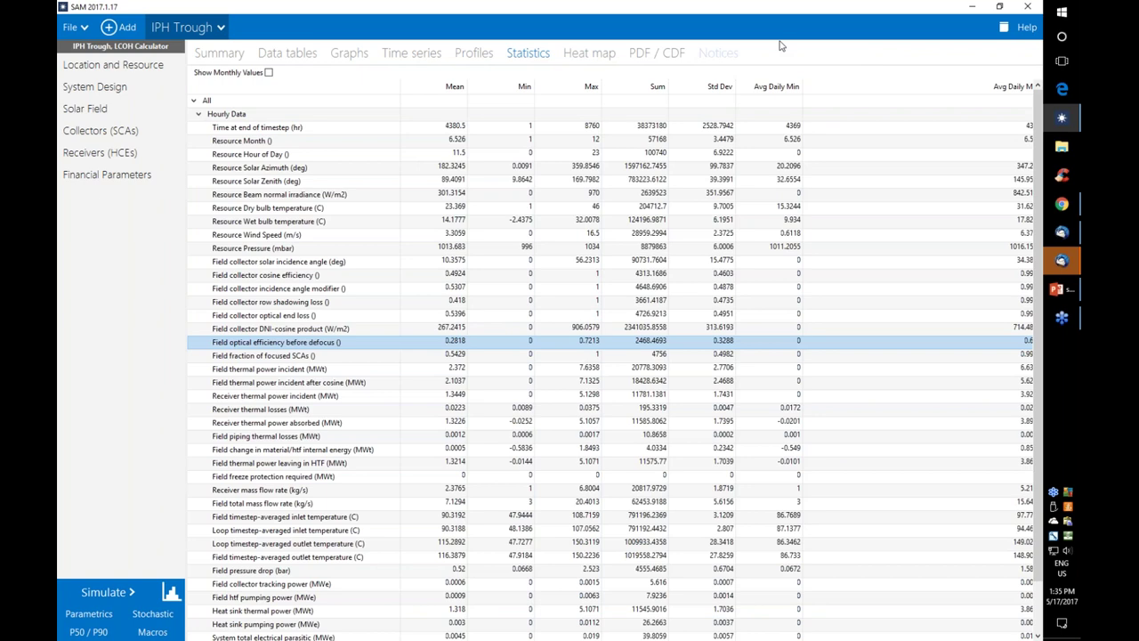
left_click(416, 56)
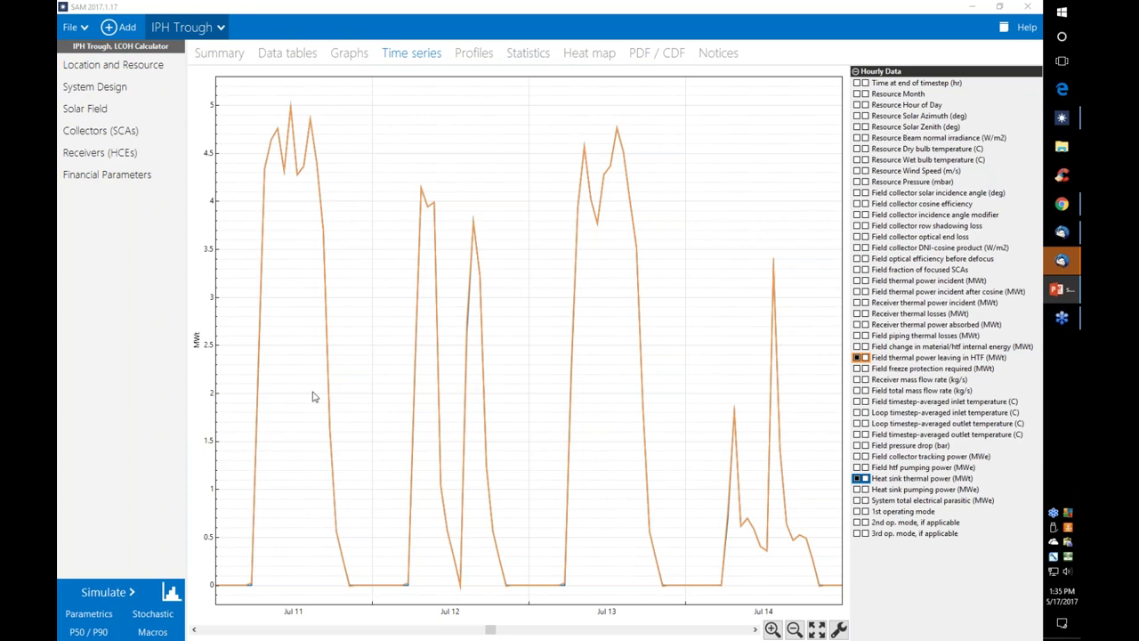
- Change the solar field's heat transfer fluid to Therminol VP-1
left_click(125, 115)
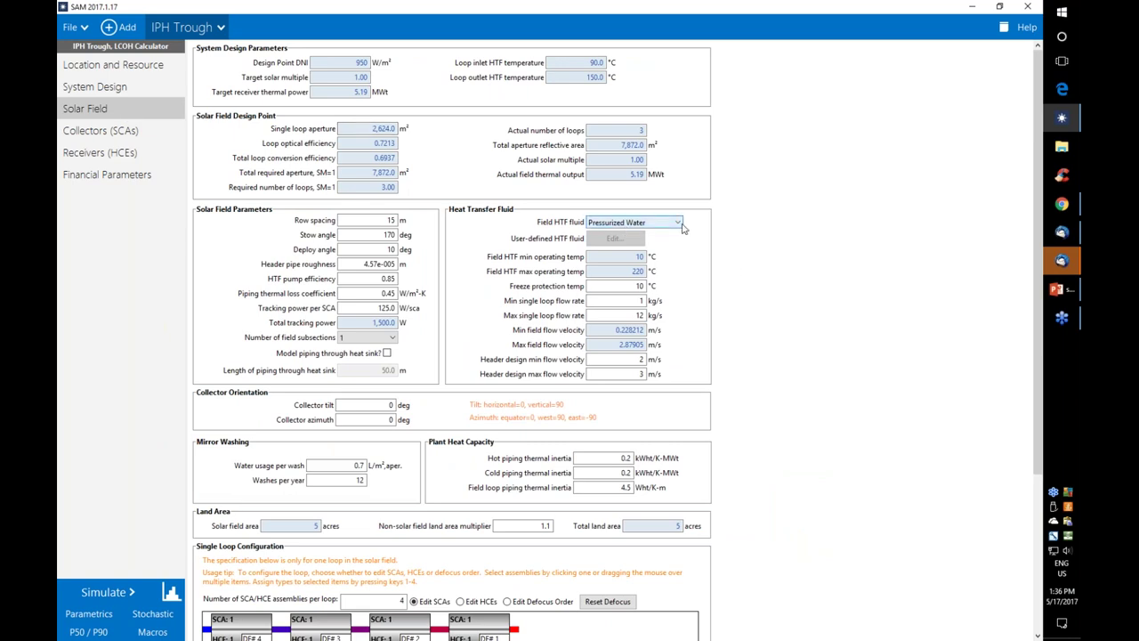
left_click(681, 225)
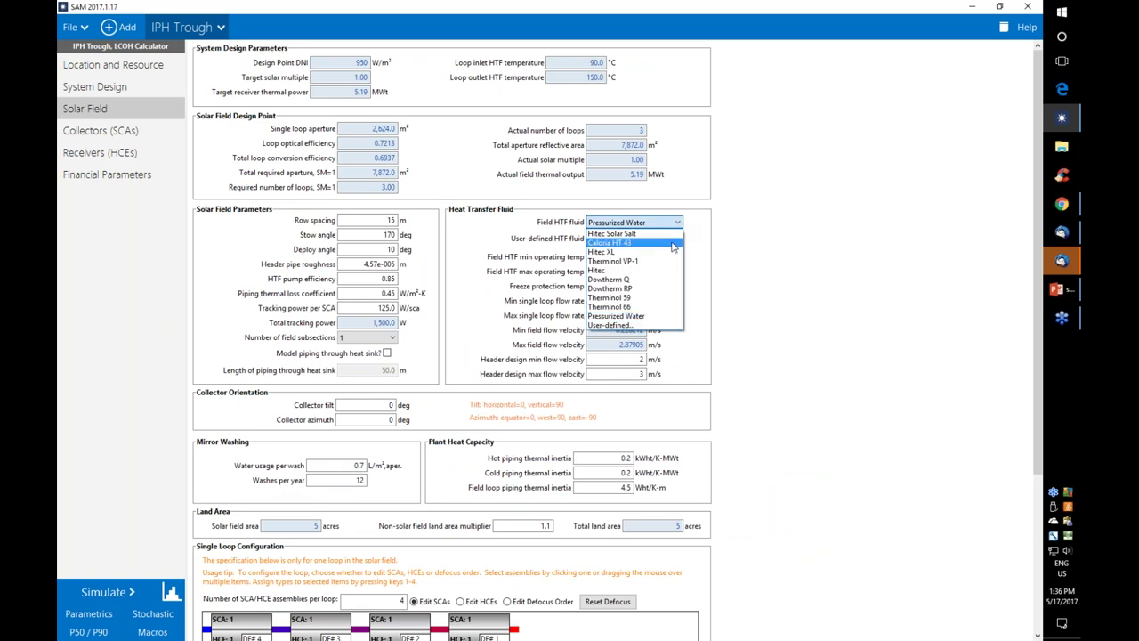
left_click(664, 262)
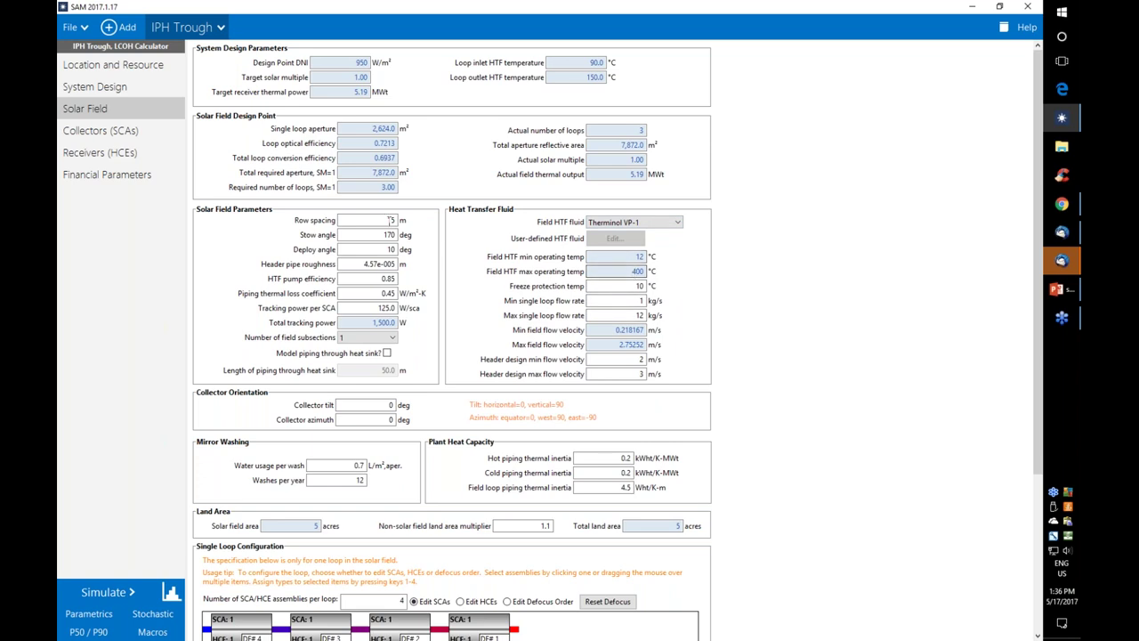
- Set the loop outlet HTF temperature to 350 °C in the System Design inputs, and return to the Solar Field inputs
left_click(119, 87)
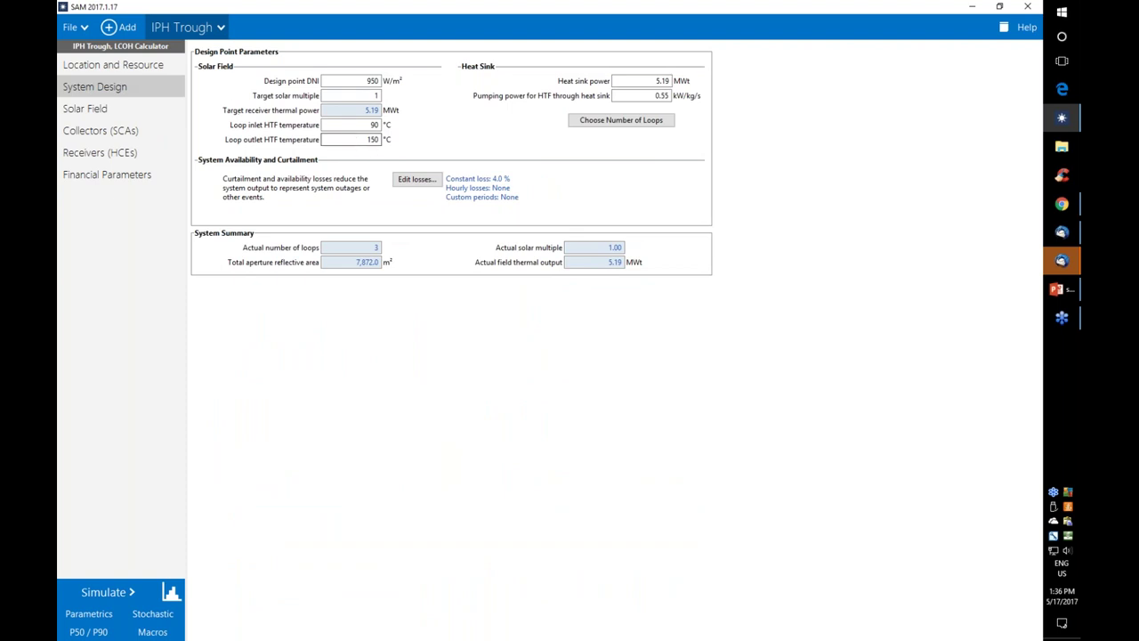
double_click(353, 142)
type("350")
key("Return")
left_click(89, 109)
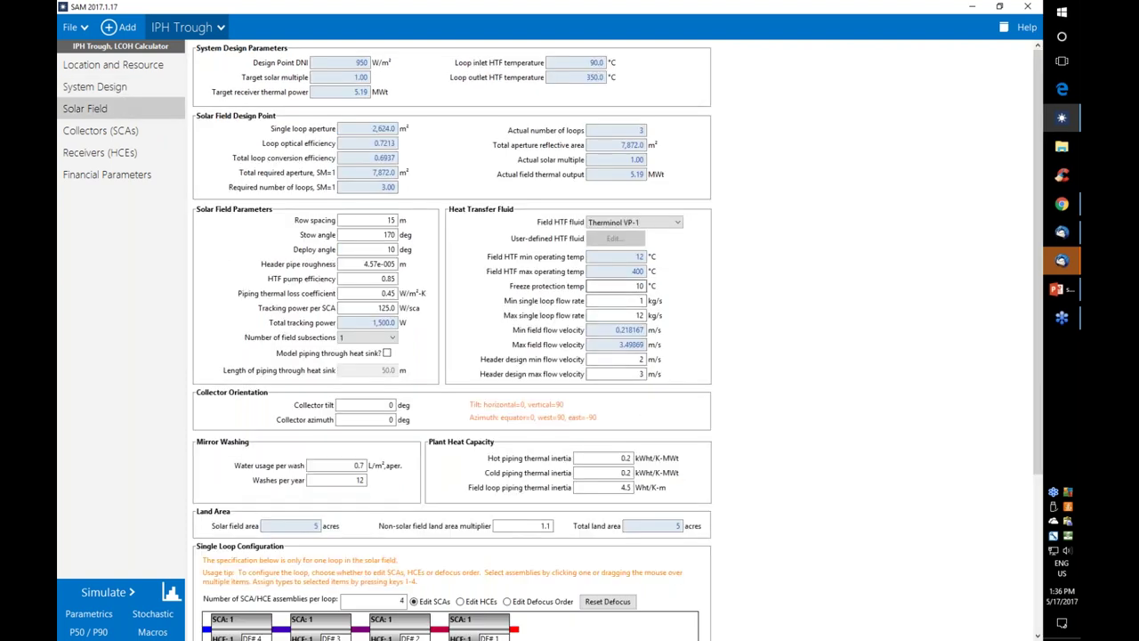
- Set the solar field's freeze protection temperature to 220 °C and simulate the trough case
double_click(638, 286)
type("3")
key("Tab")
left_click(636, 286)
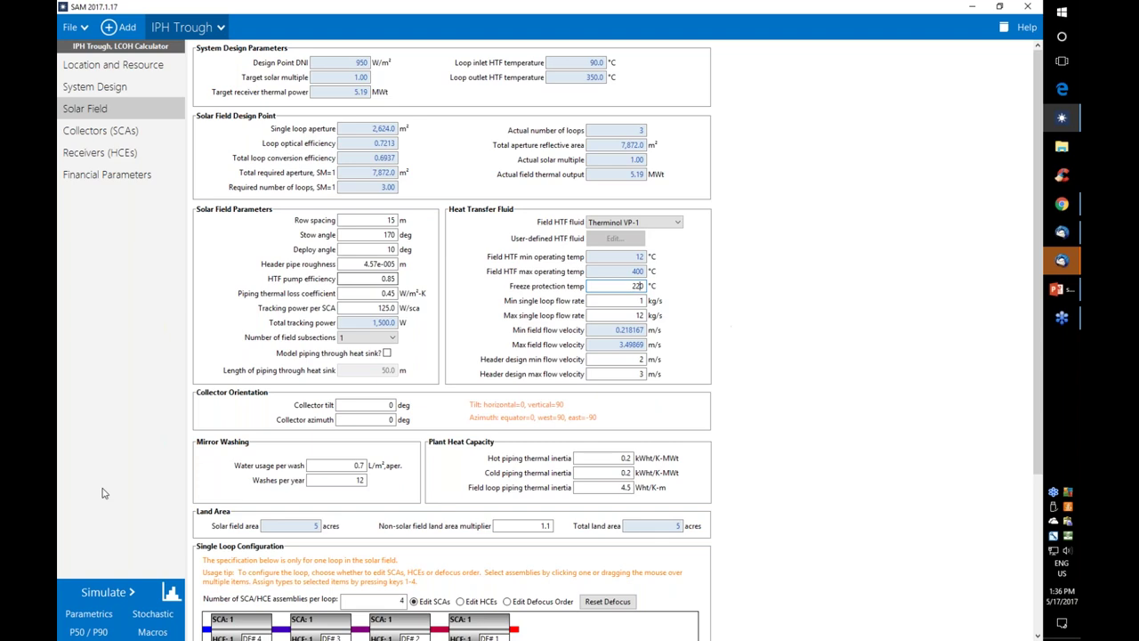
left_click(103, 601)
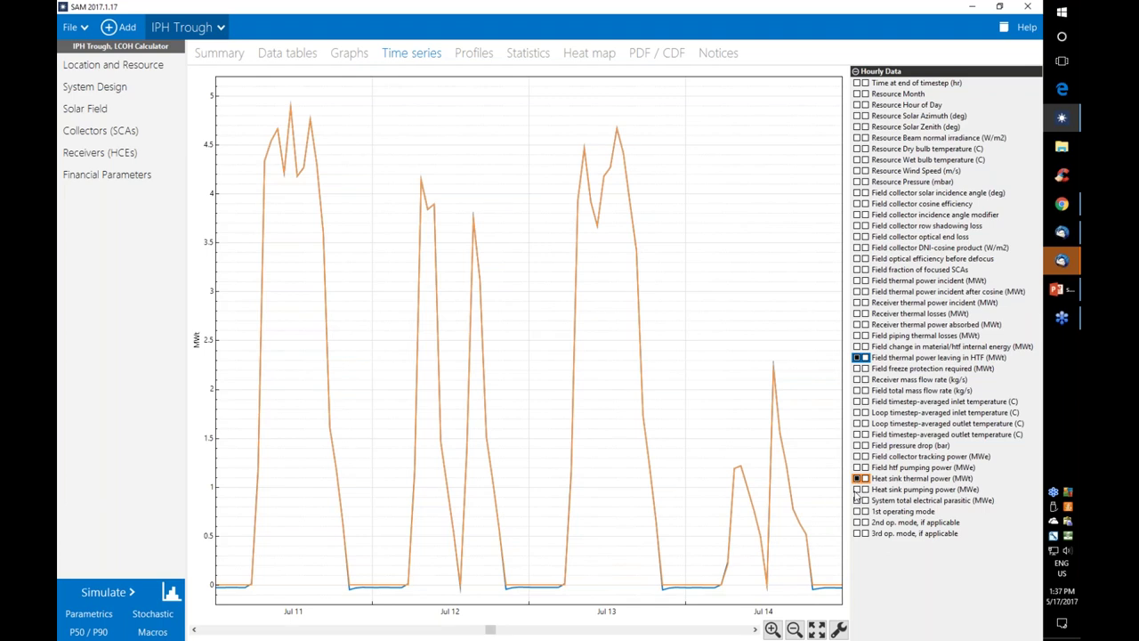
- Plot heat sink pumping power and field freeze protection required on a second time series graph, focused on July 13–15
left_click(794, 629)
left_click(794, 629)
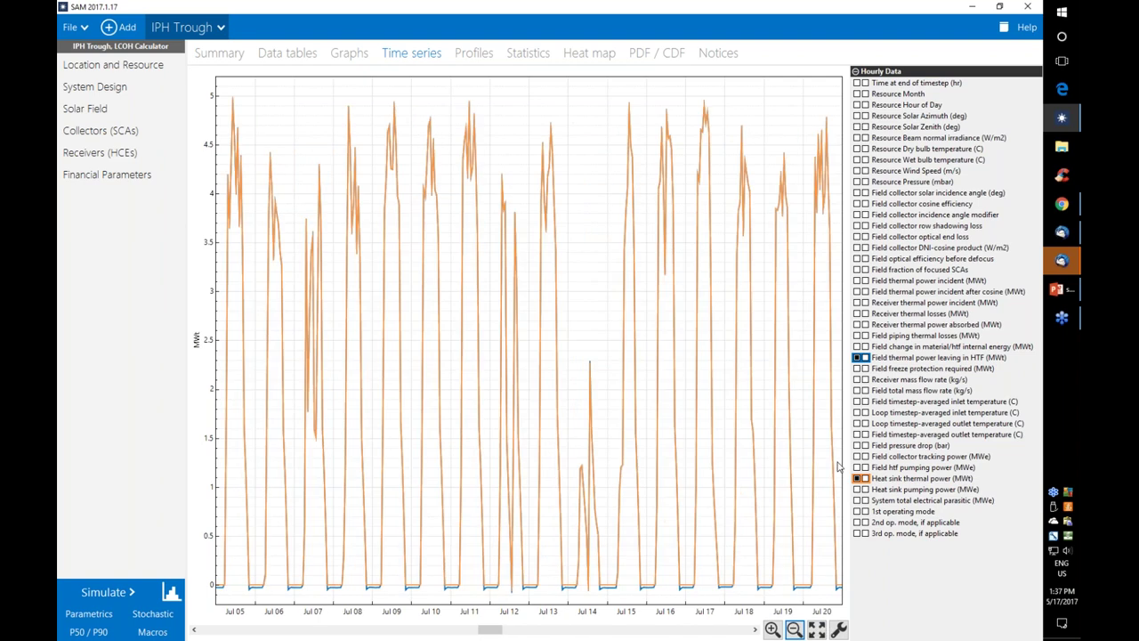
left_click(857, 489)
left_click(857, 489)
left_click(864, 490)
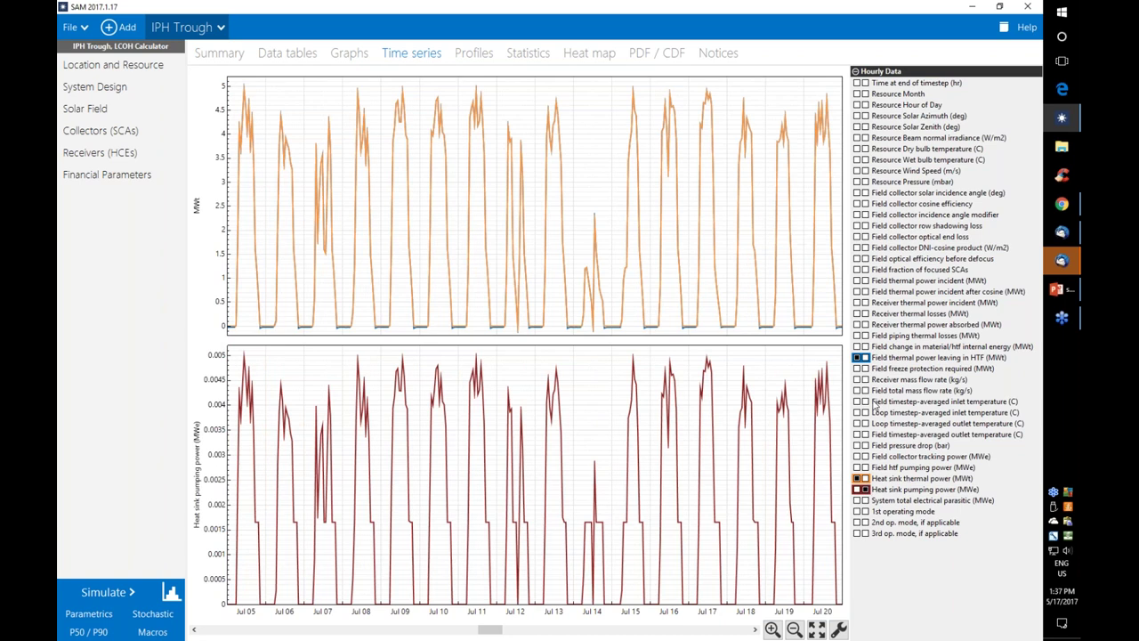
left_click(864, 369)
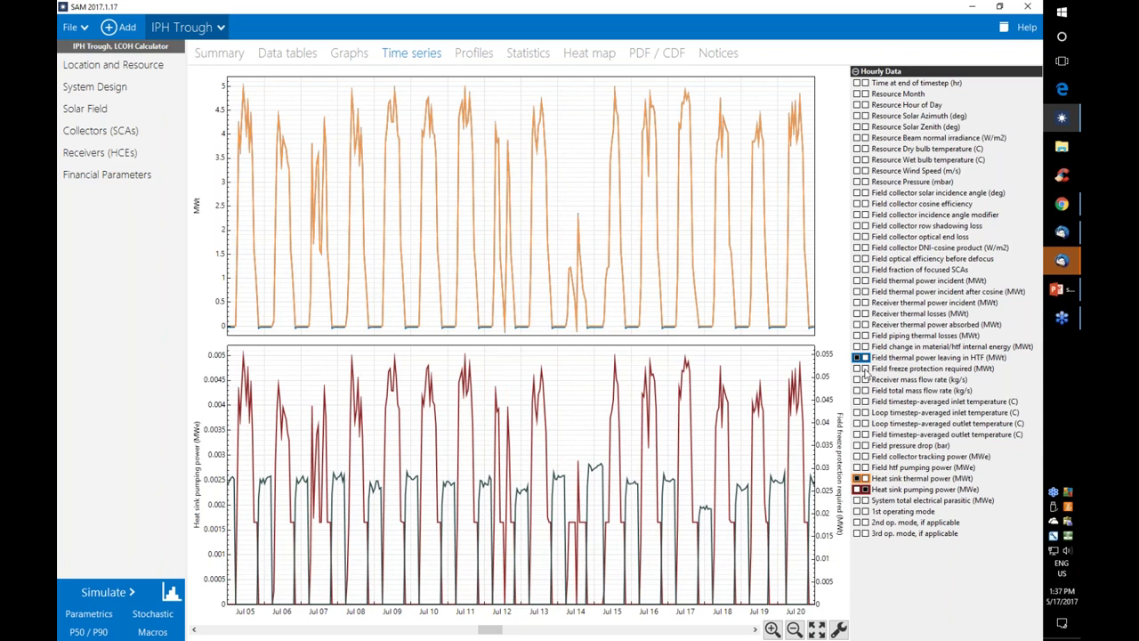
left_click_drag(534, 471, 635, 478)
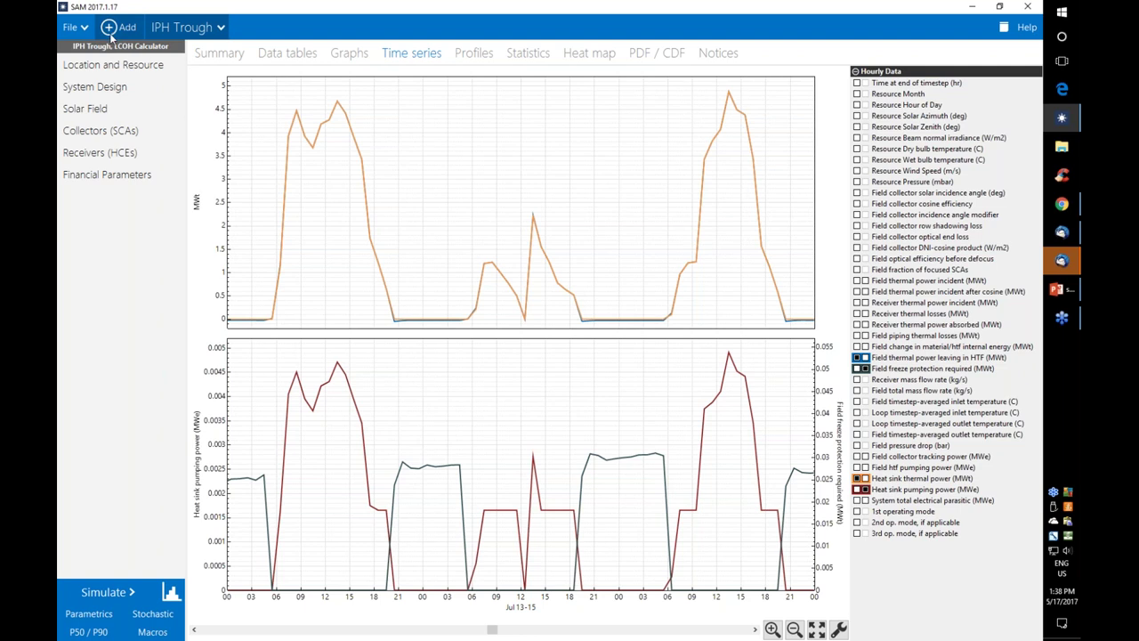
- Add a new case with the Process heat linear direct steam model and the LCOH Calculator
left_click(113, 31)
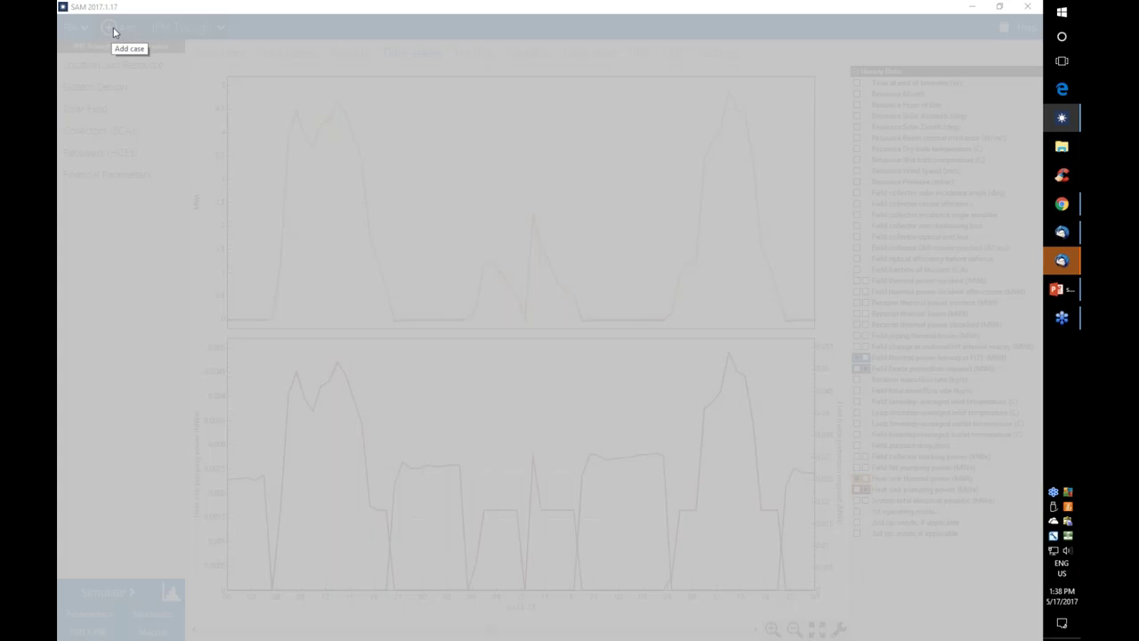
left_click(182, 470)
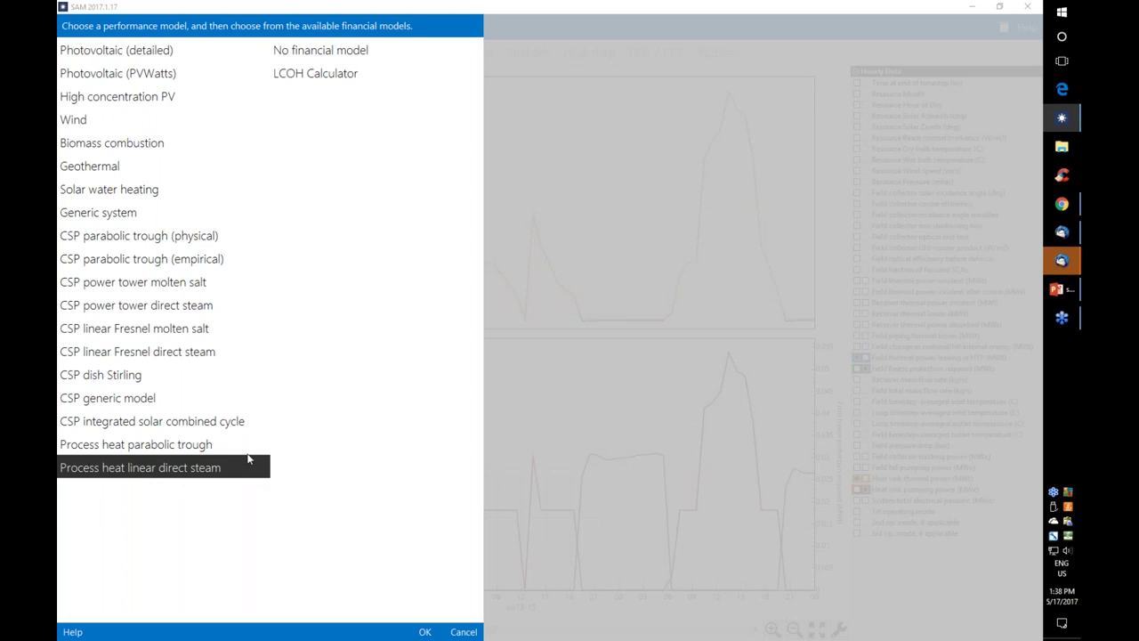
left_click(343, 81)
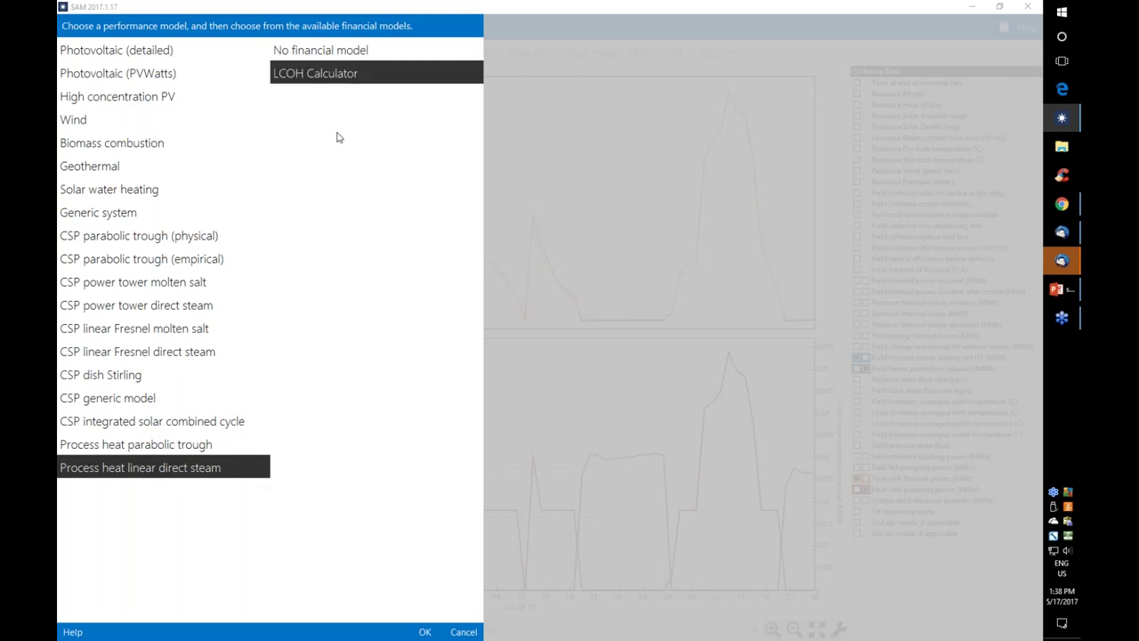
left_click(425, 632)
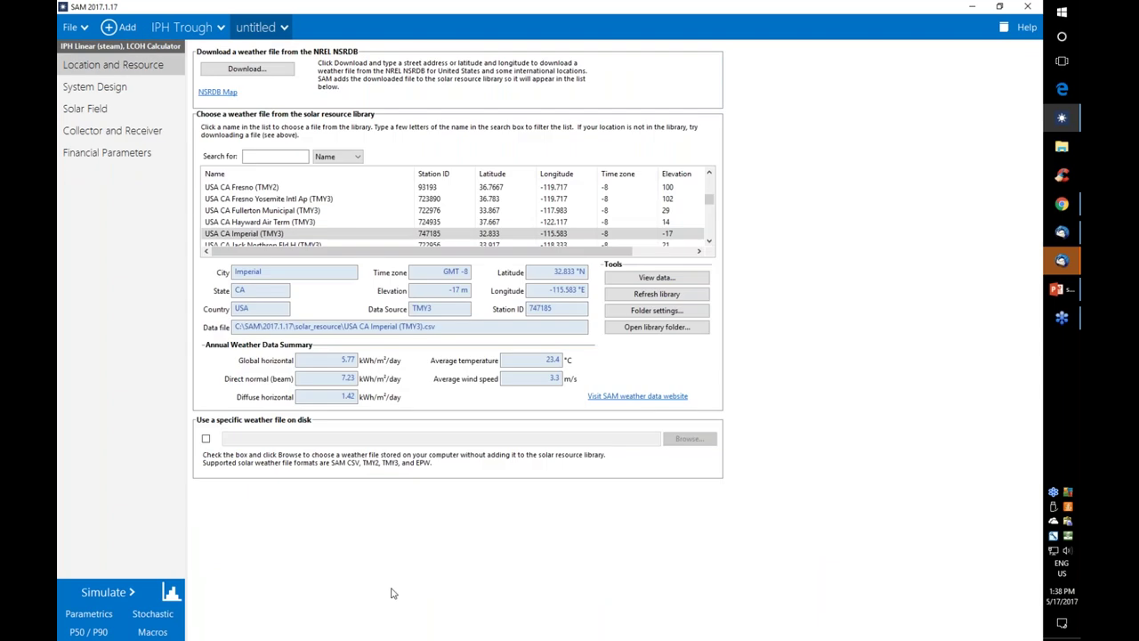
- Rename the new untitled case to IPH direct steam
left_click(282, 33)
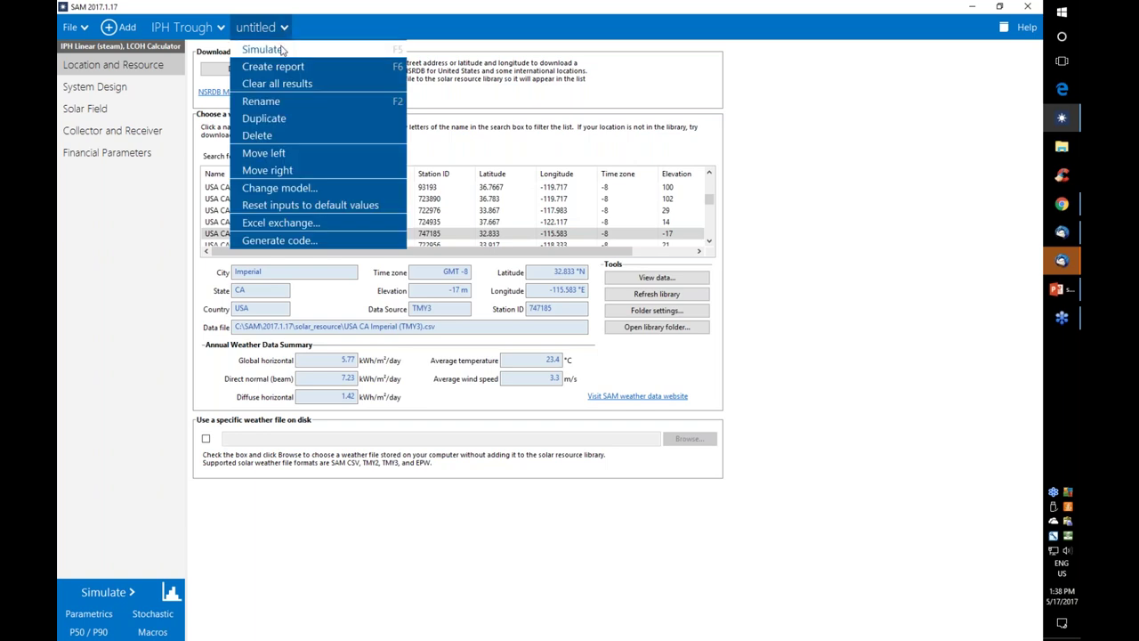
left_click(282, 102)
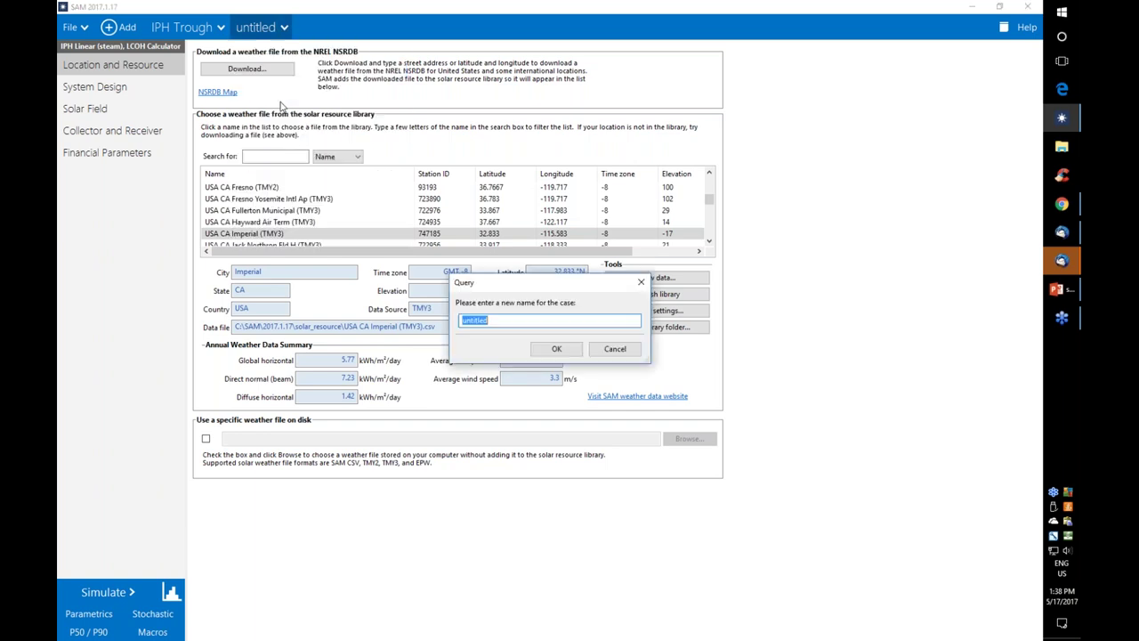
key("BackSpace")
type("IPH direct steam")
left_click(556, 349)
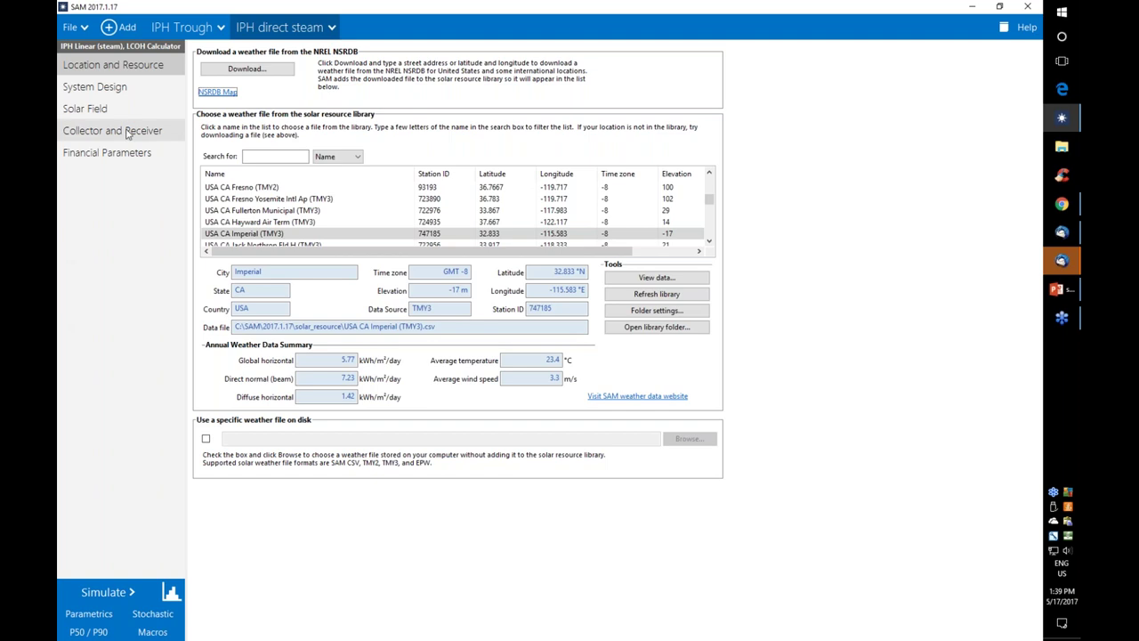
- Review the direct steam case's location, solar field, and collector and receiver inputs, finishing on its System Design inputs
left_click(94, 86)
left_click(85, 107)
left_click(112, 130)
left_click(143, 68)
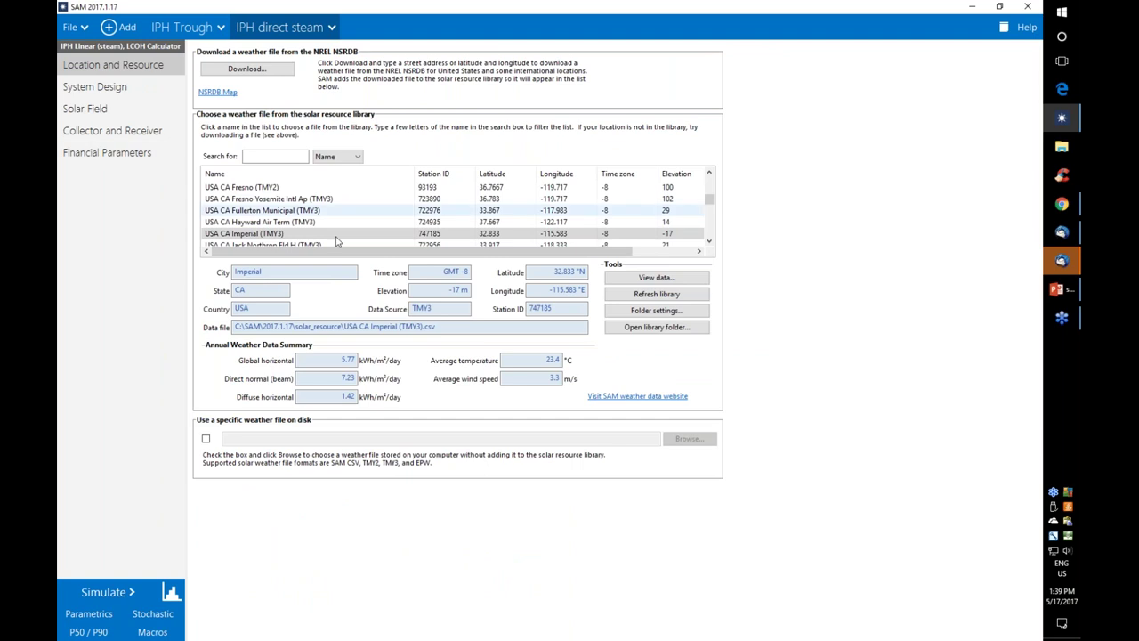
left_click(89, 87)
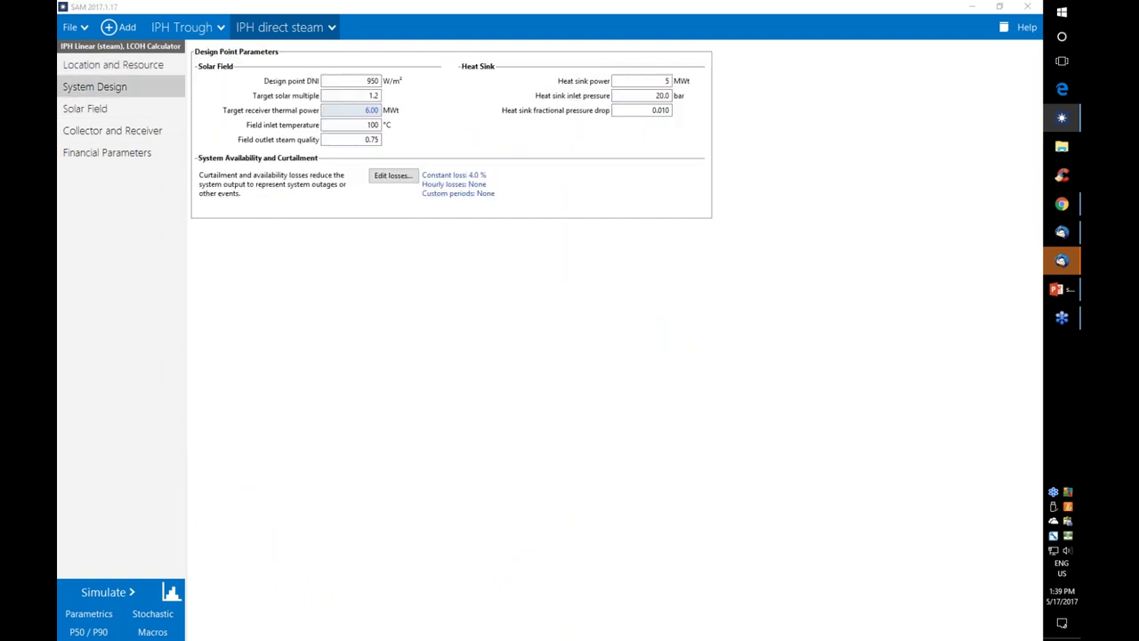
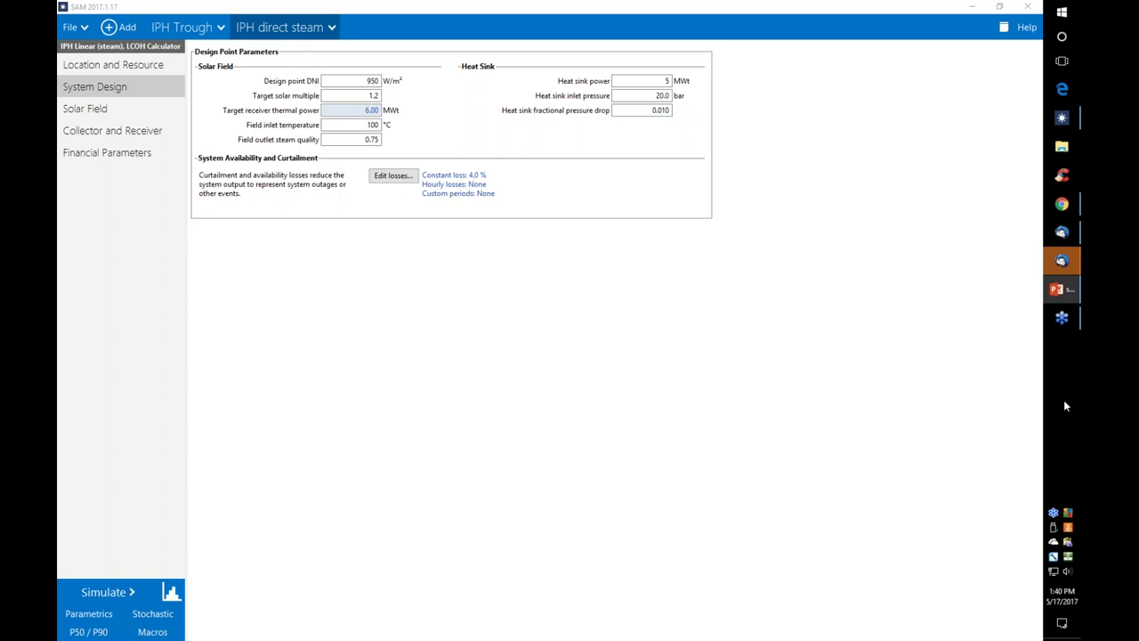
- Set the system's constant availability and curtailment loss to 1%
left_click(411, 179)
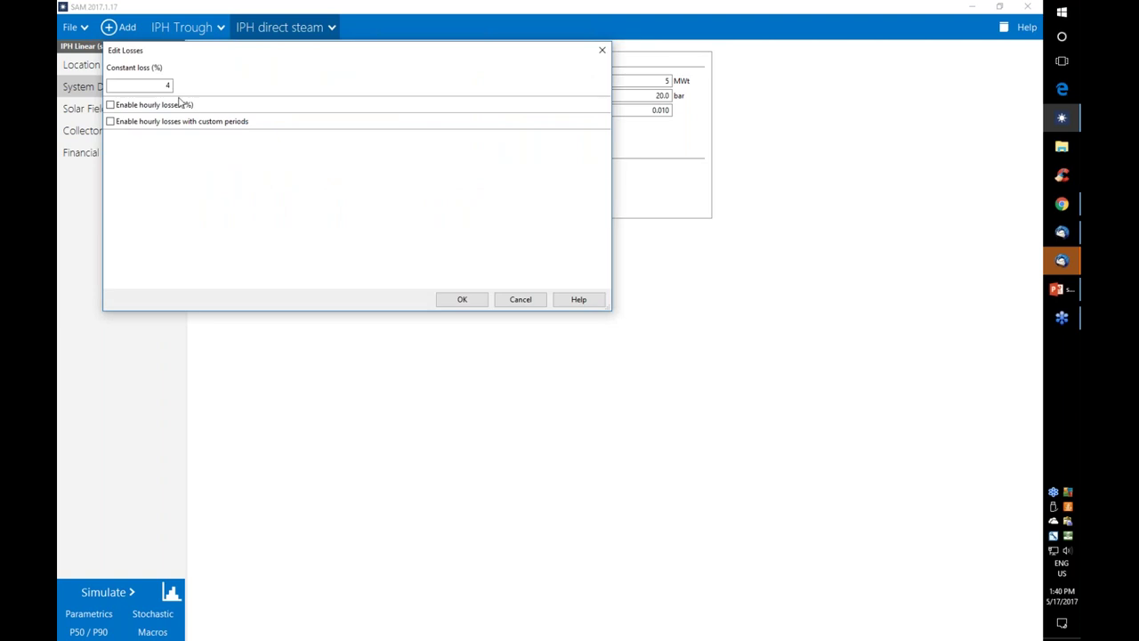
type("1")
left_click(462, 300)
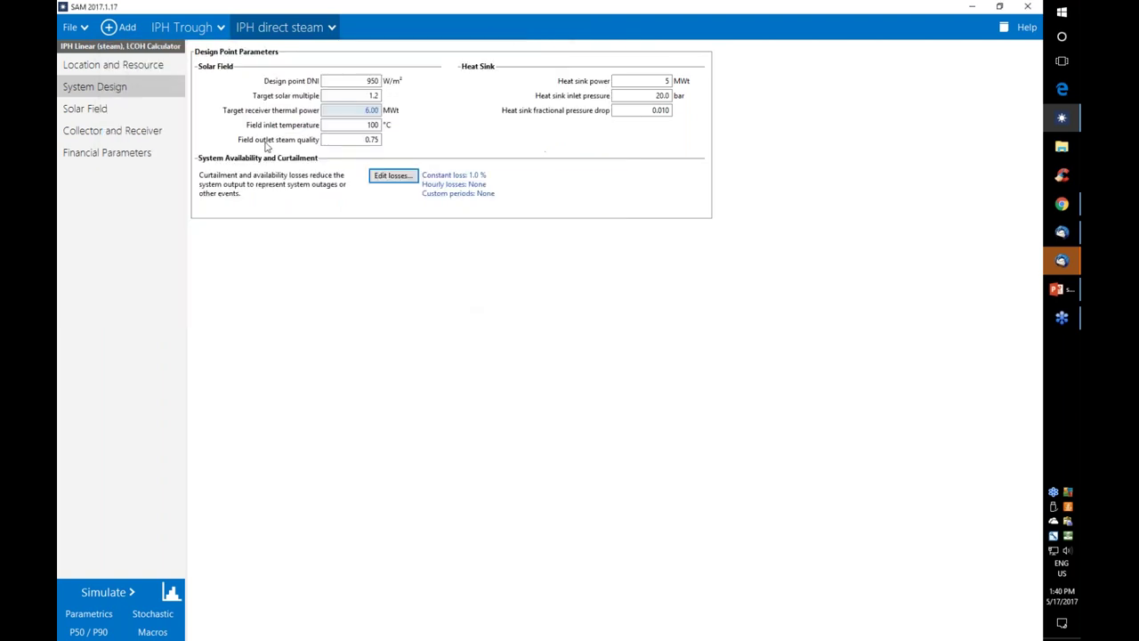
- Try 3 and 5 modules in the boiler section of the direct steam solar field, and set the number back to 6
left_click(122, 105)
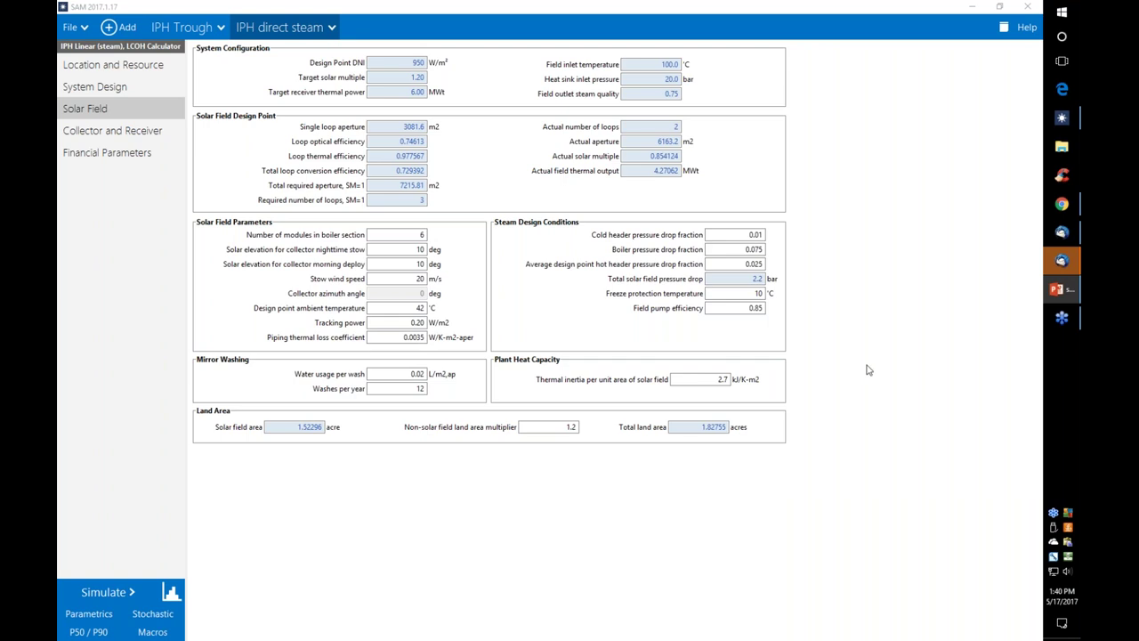
left_click(360, 237)
left_click(402, 235)
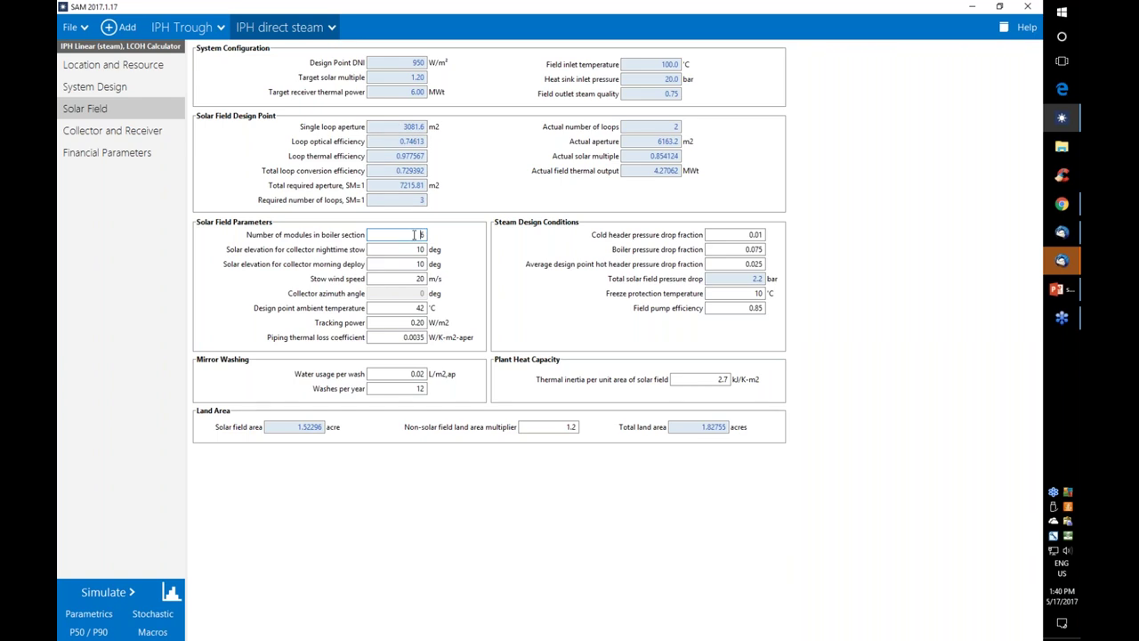
type("3")
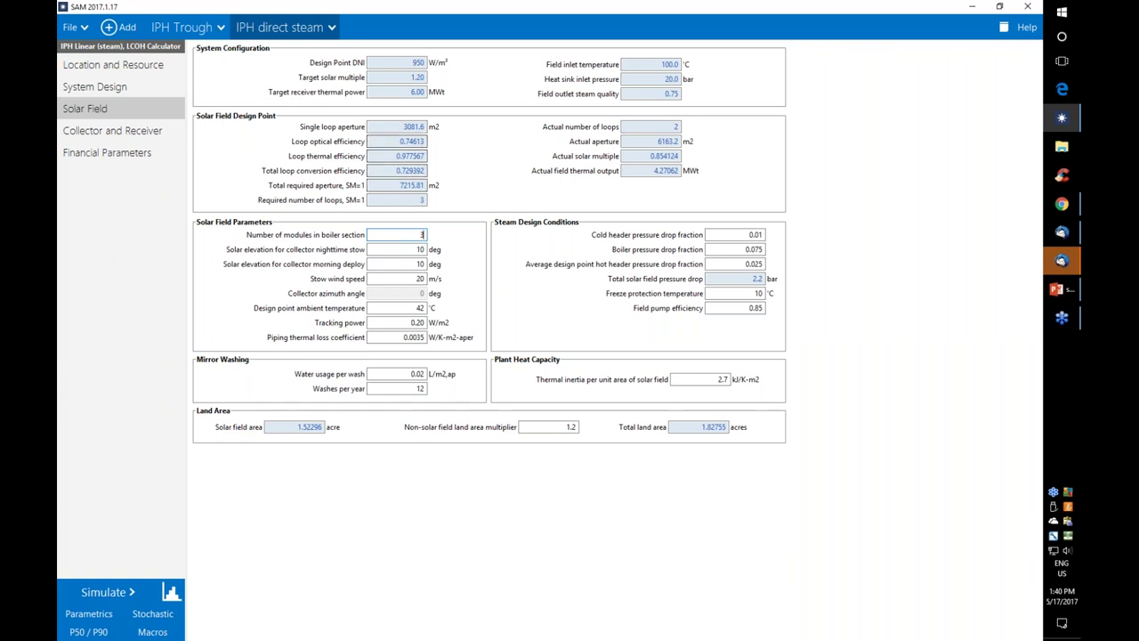
left_click(400, 127)
double_click(414, 234)
type("5")
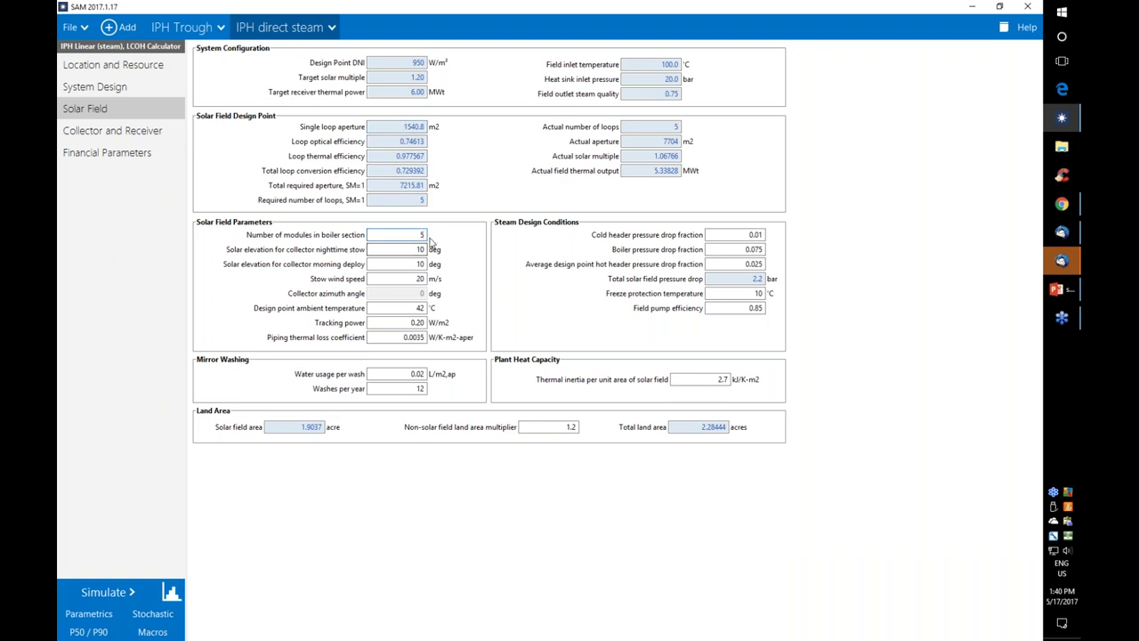
key("Return")
type("6")
key("Tab")
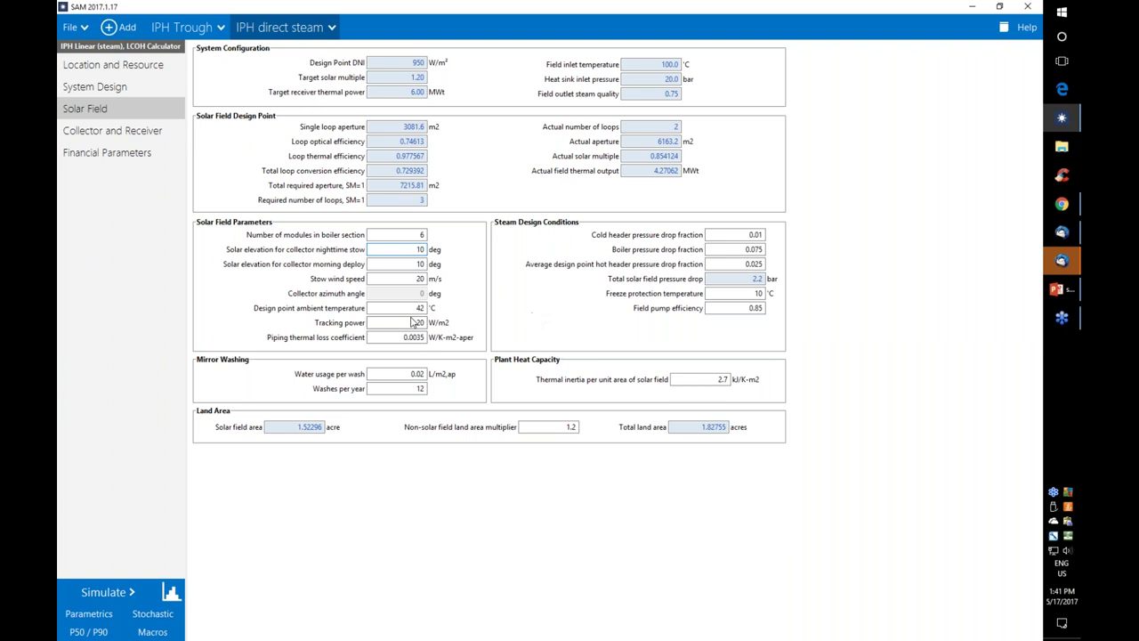
- Examine the design point ambient temperature and the cold header and boiler pressure drop fractions, glancing at the Collector and Receiver inputs
left_click_drag(411, 308, 430, 311)
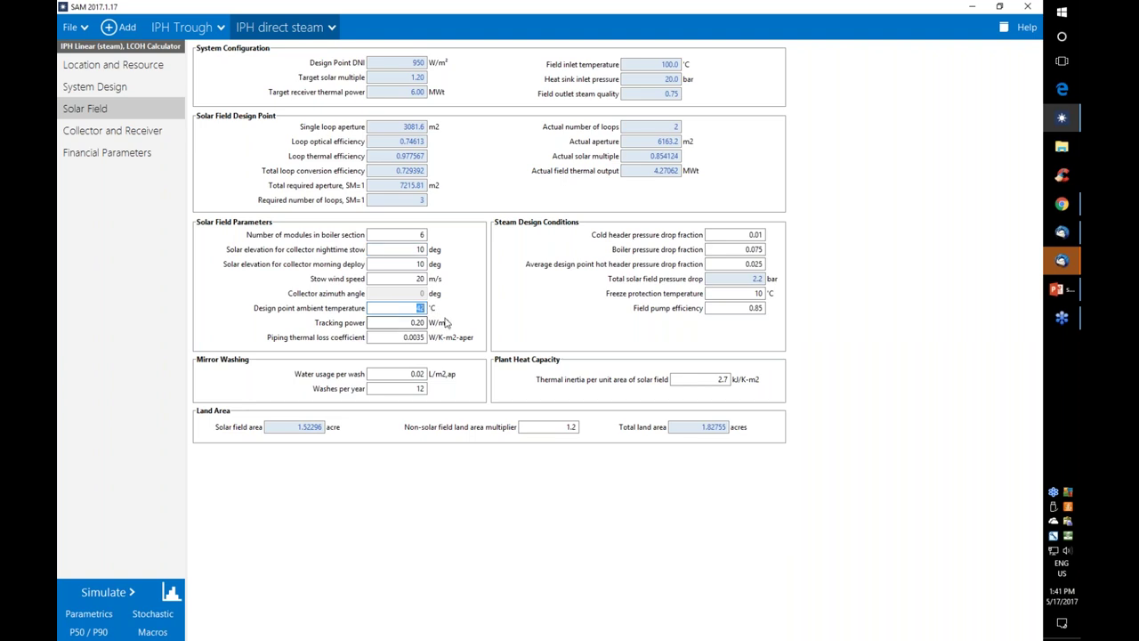
left_click(110, 135)
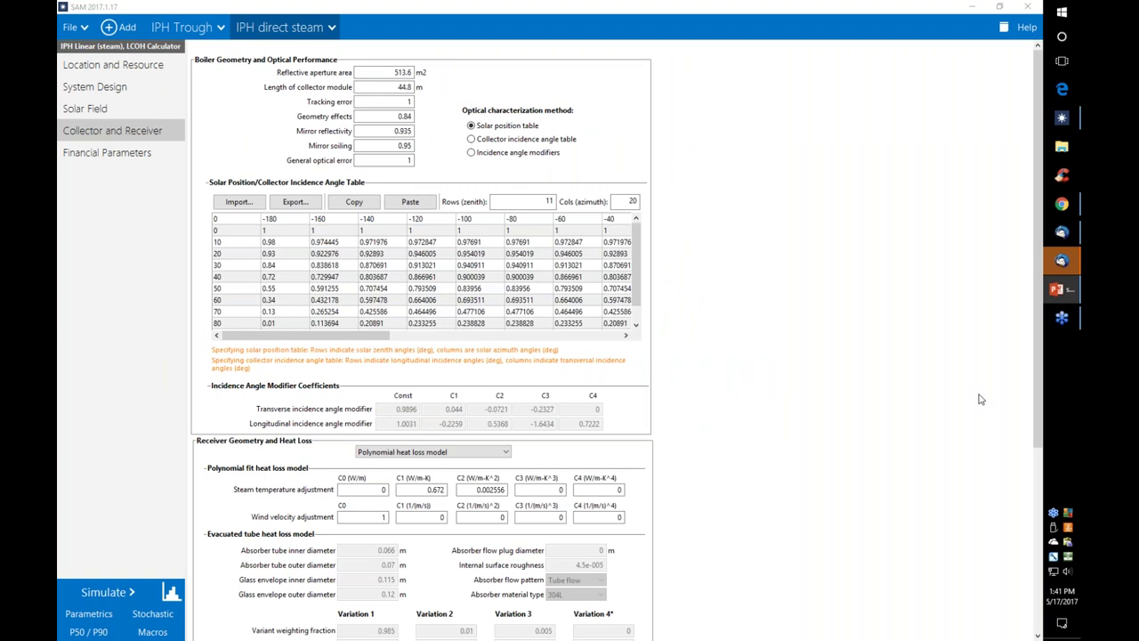
left_click(147, 111)
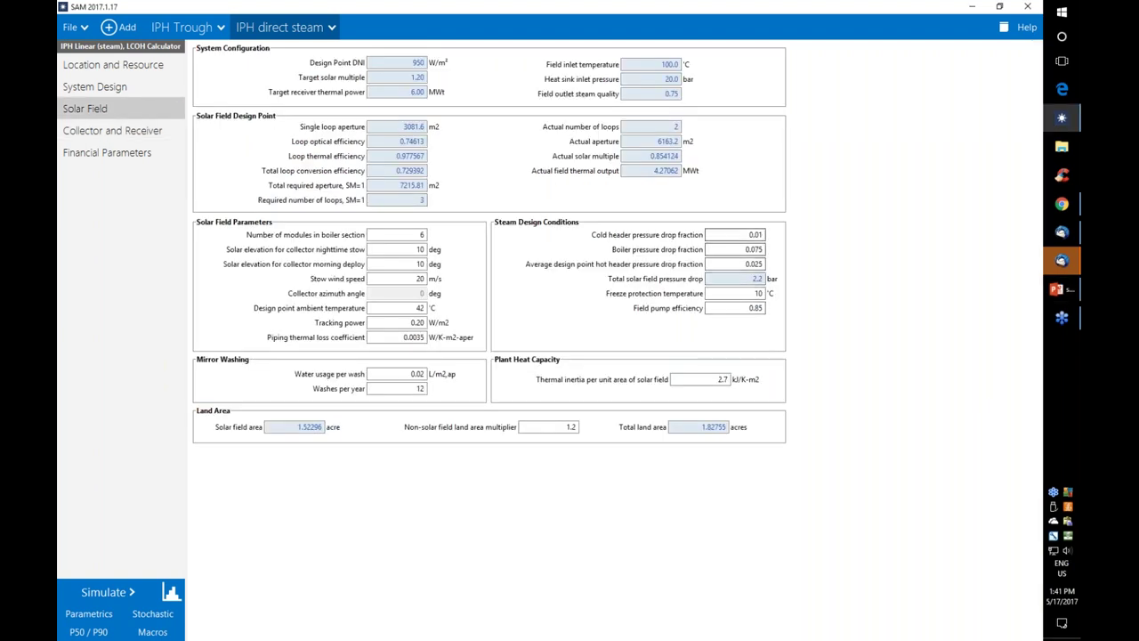
left_click(756, 234)
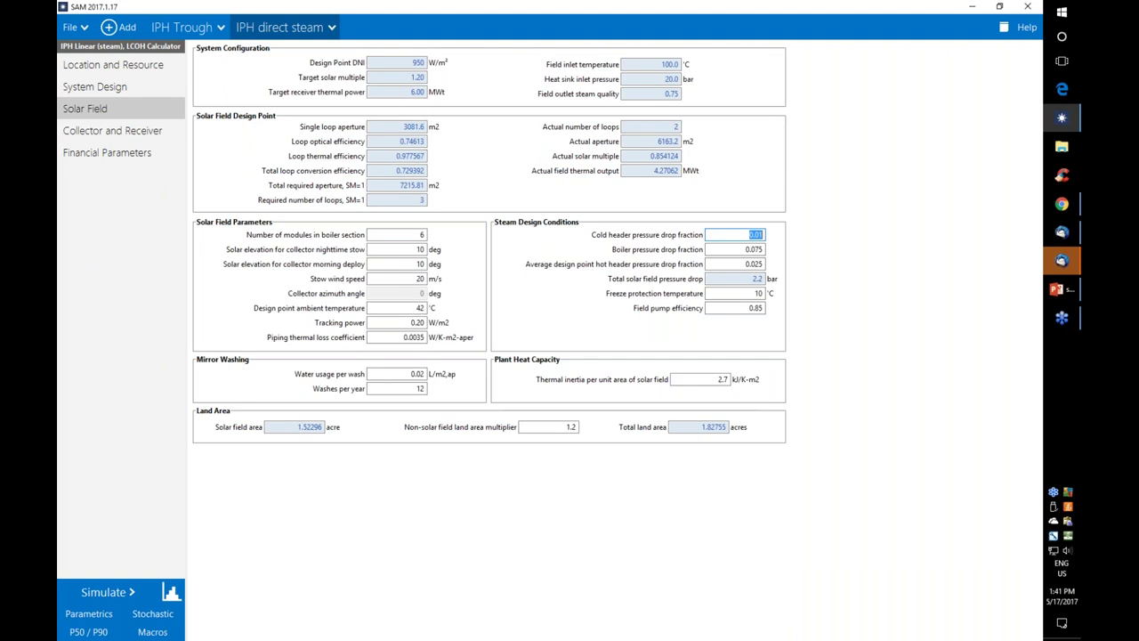
key("Tab")
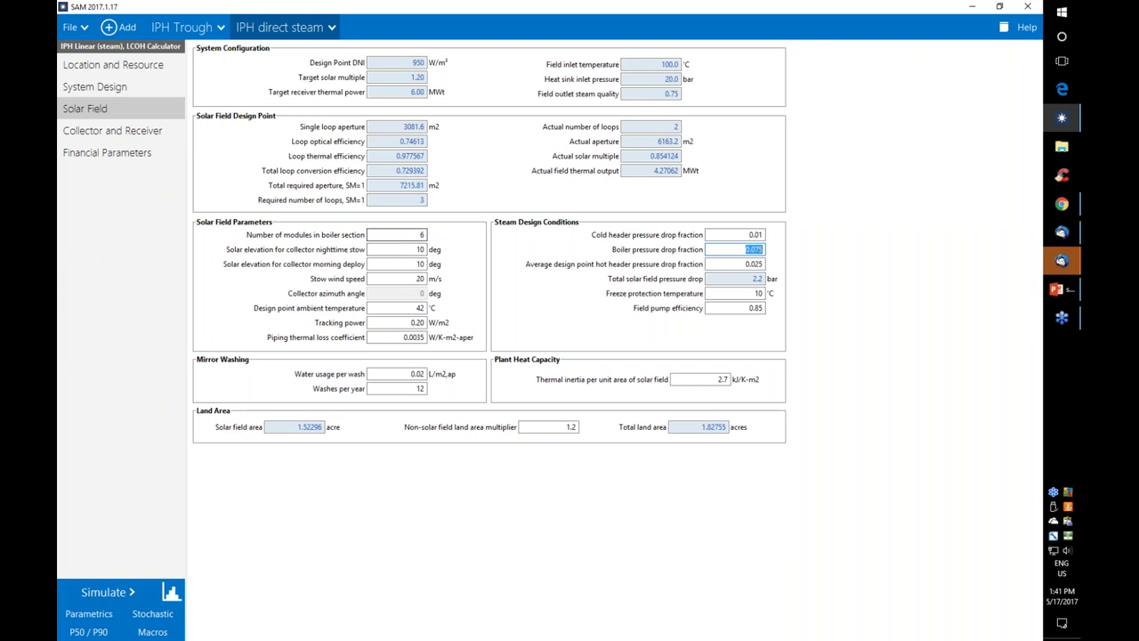
- Compare the direct steam case's collector and receiver inputs with the collector inputs of the IPH Trough case
left_click(104, 133)
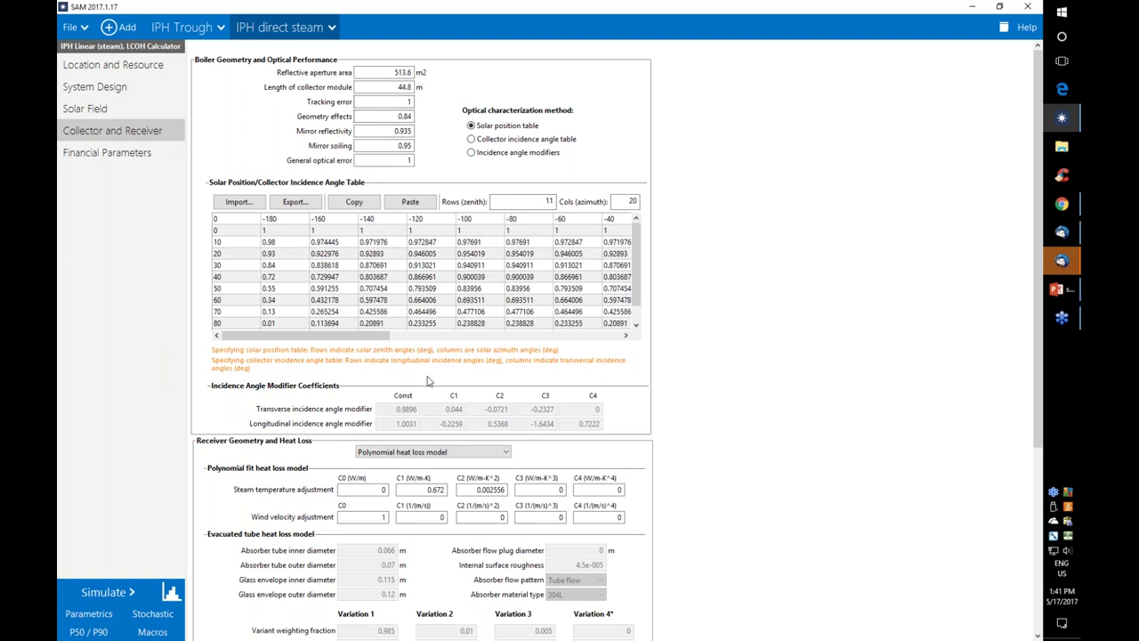
left_click(181, 26)
left_click(101, 129)
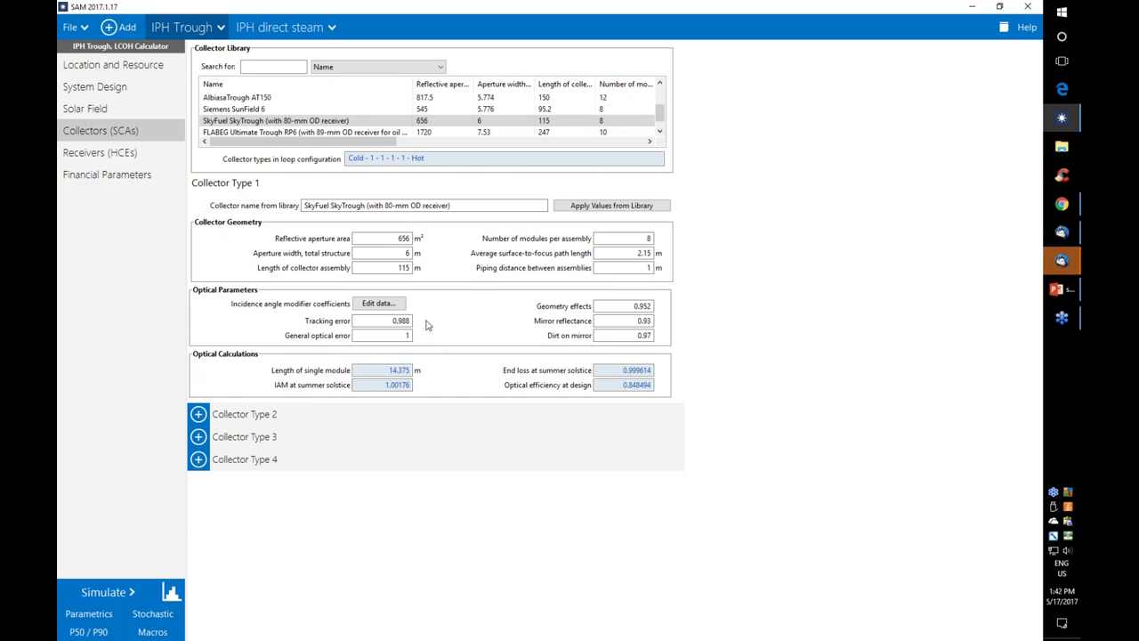
left_click(239, 29)
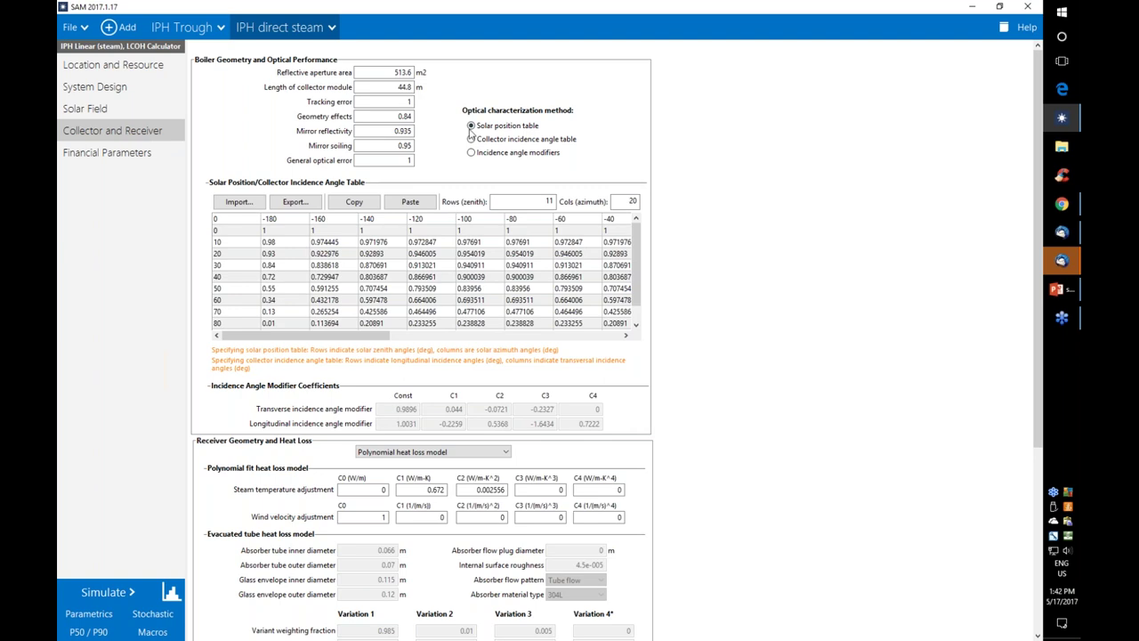
- Try incidence angle modifiers as the optical characterization method, and switch back to the solar position table
left_click(472, 154)
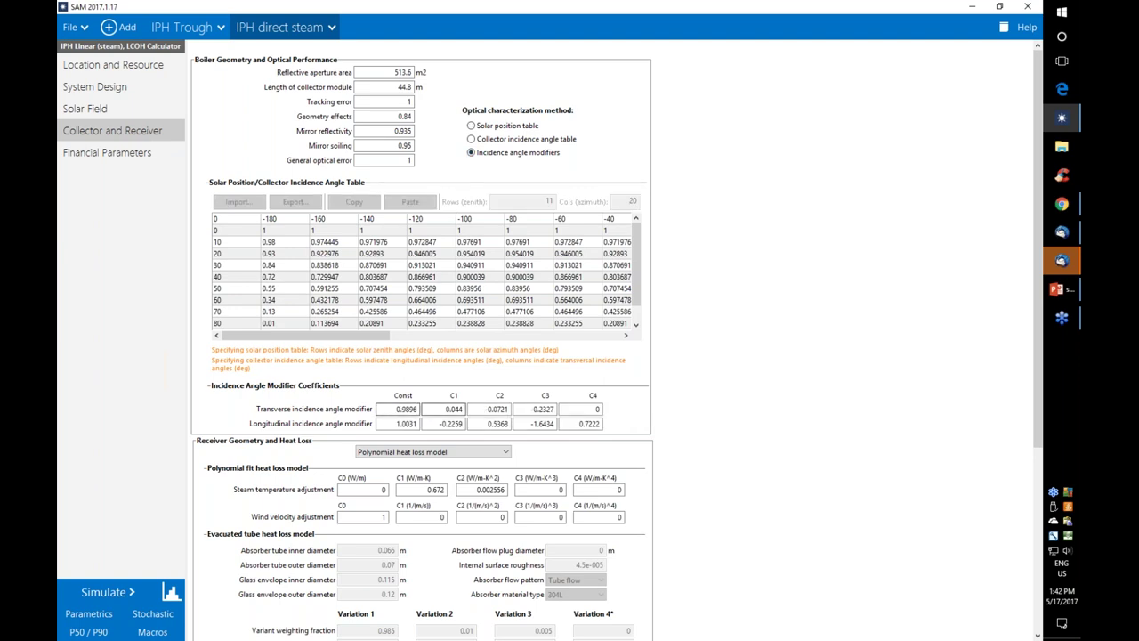
left_click(472, 125)
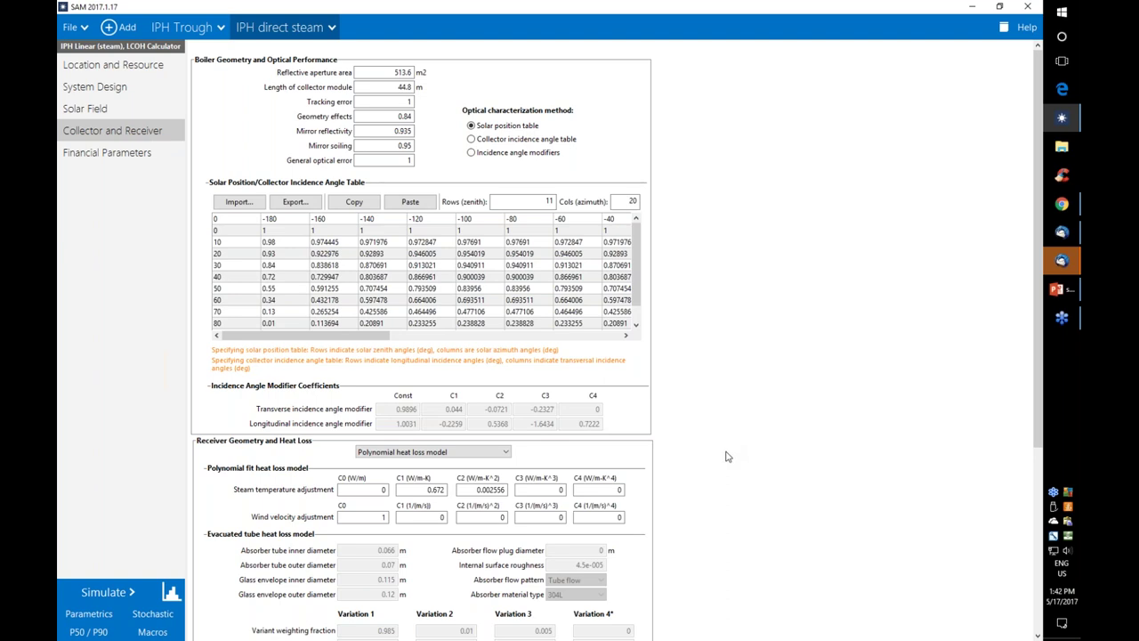
- Switch the direct steam receiver's heat loss model from polynomial to the evacuated tube model
scroll(726, 453, "down", 1)
scroll(726, 457, "down", 5)
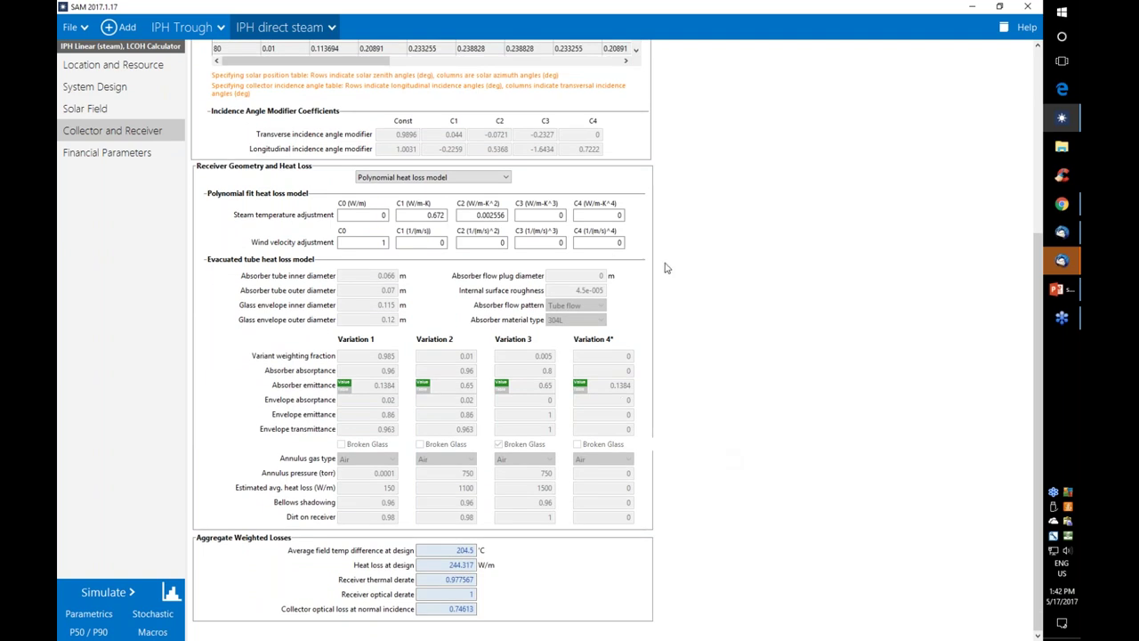
left_click(388, 213)
left_click(458, 180)
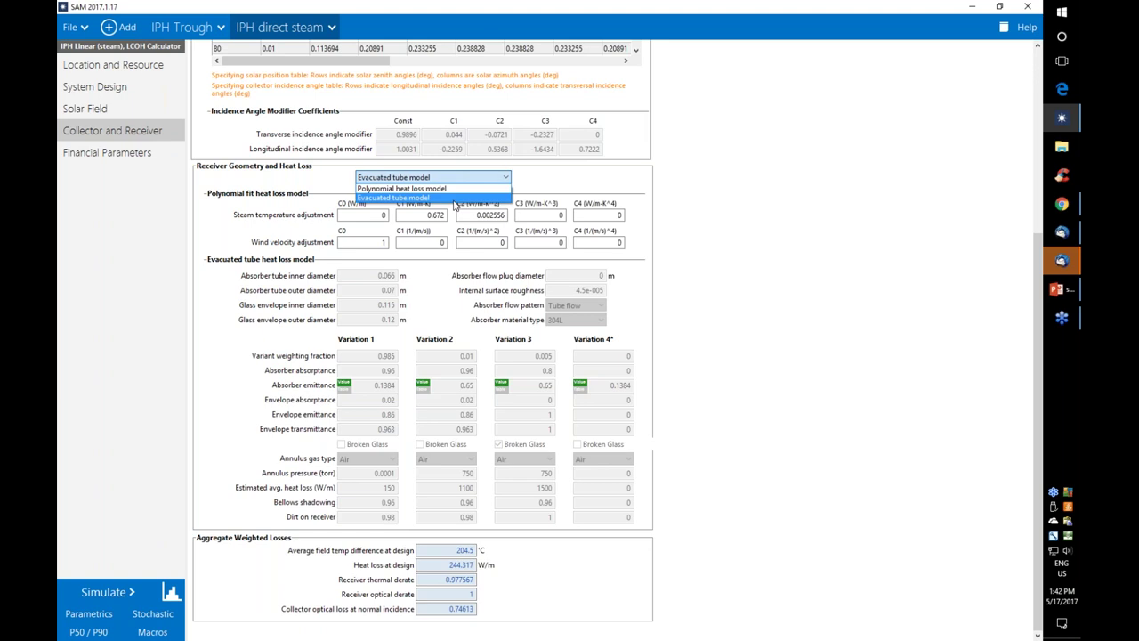
left_click(456, 197)
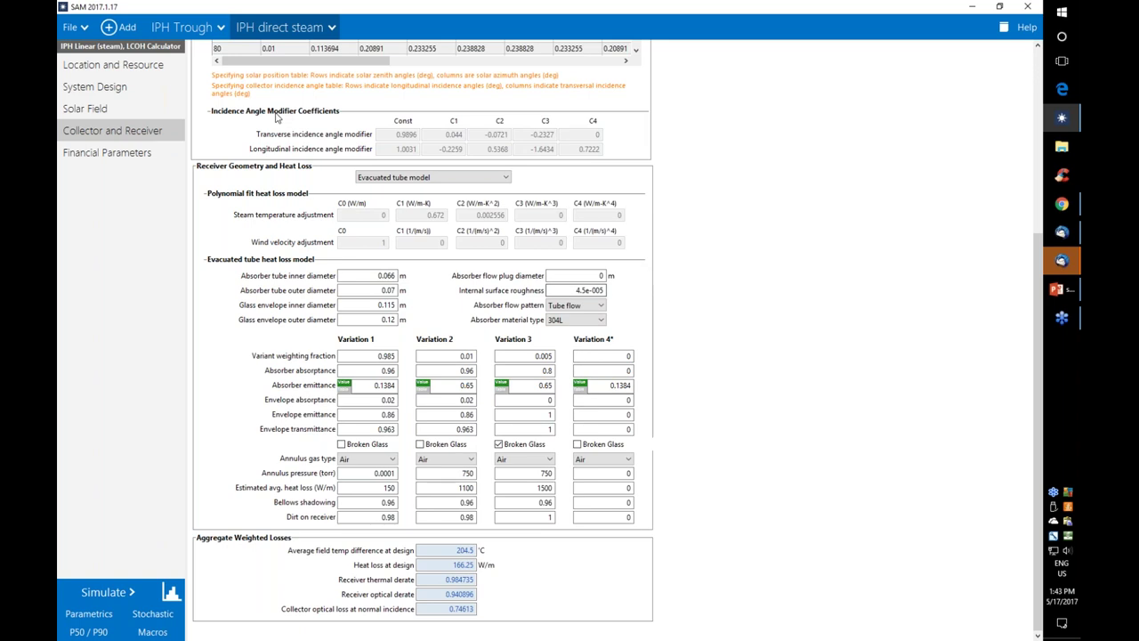
- Compare the evacuated tube inputs with the receiver inputs of the IPH Trough case
left_click(187, 29)
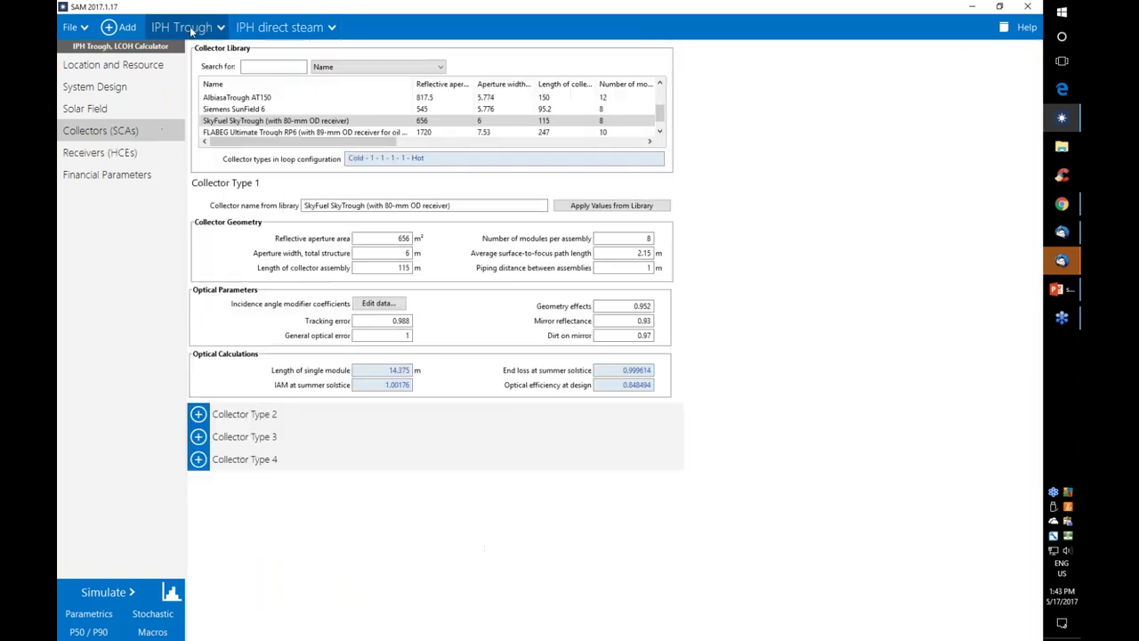
left_click(133, 155)
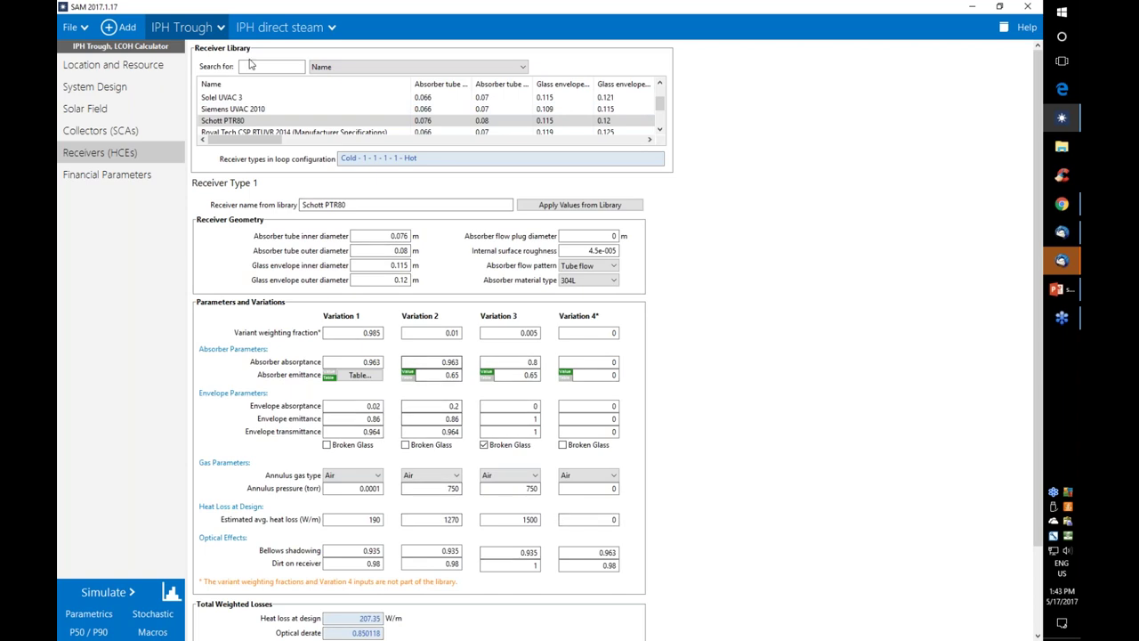
left_click(279, 28)
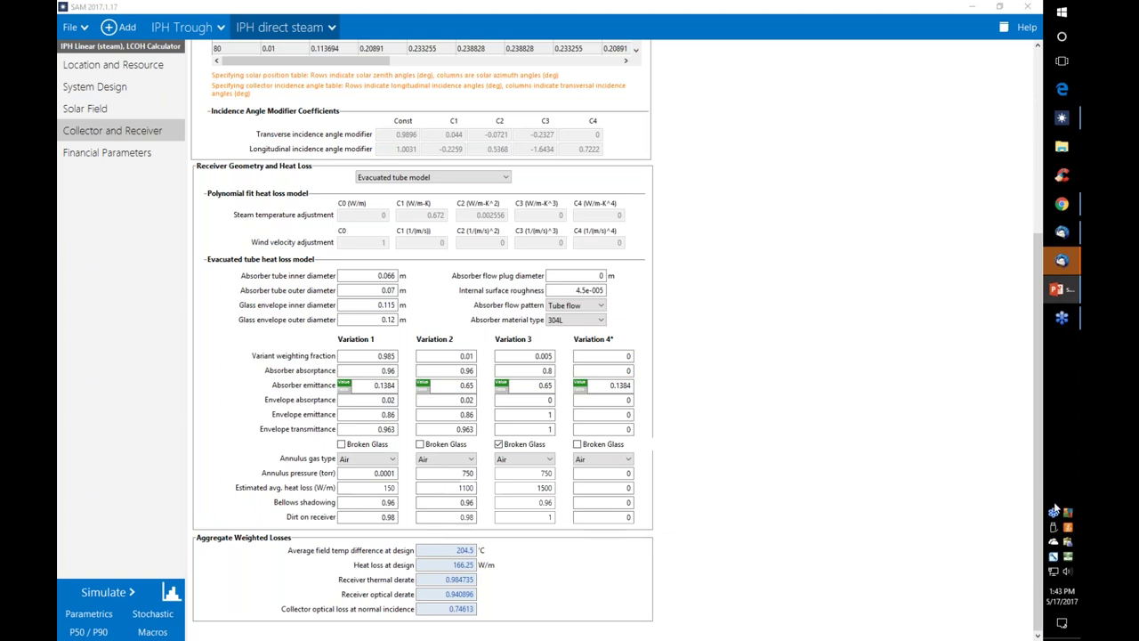
- Examine the direct steam case's solar field design point, including the actual number of loops
left_click(98, 105)
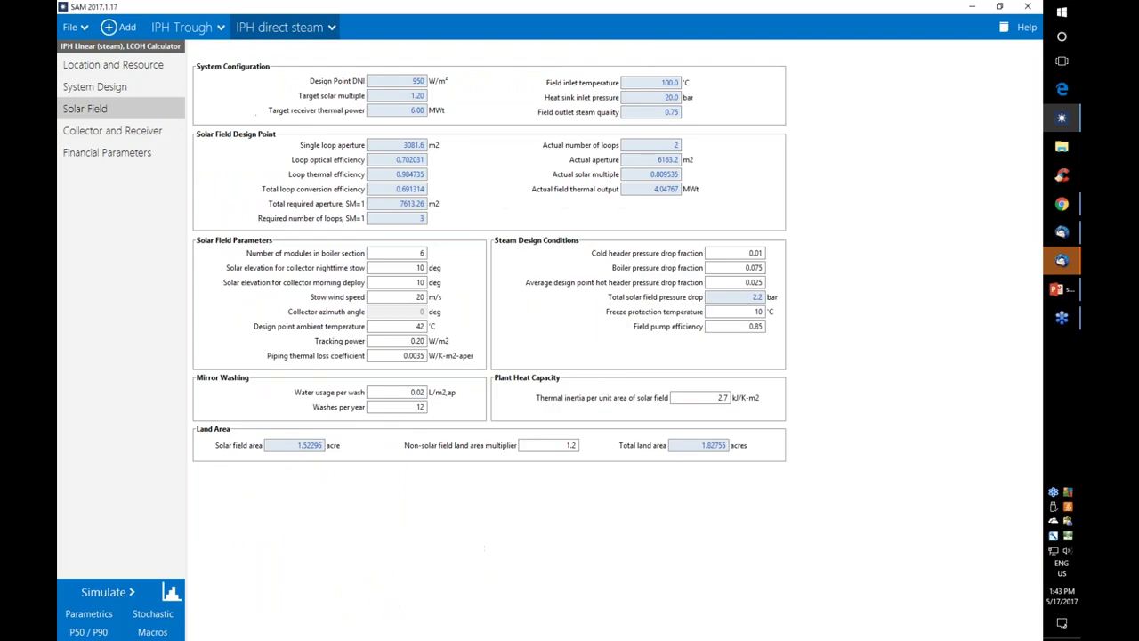
key("Tab")
left_click(672, 145)
- Show the direct steam case's financial parameters and simulate the case
left_click(133, 154)
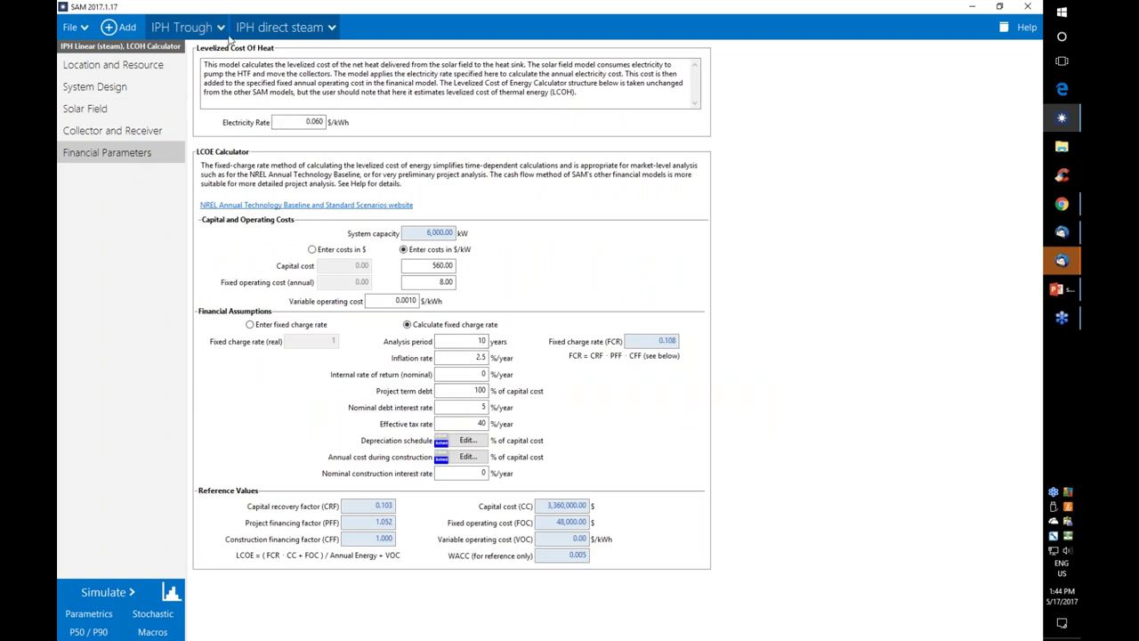
left_click(105, 593)
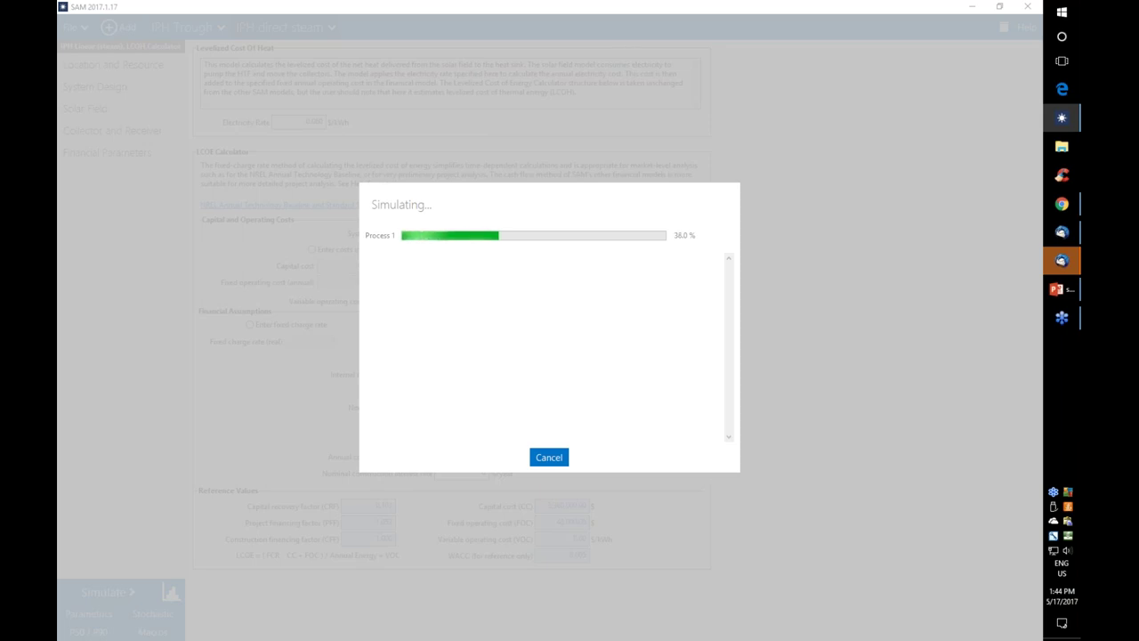
left_click(1054, 495)
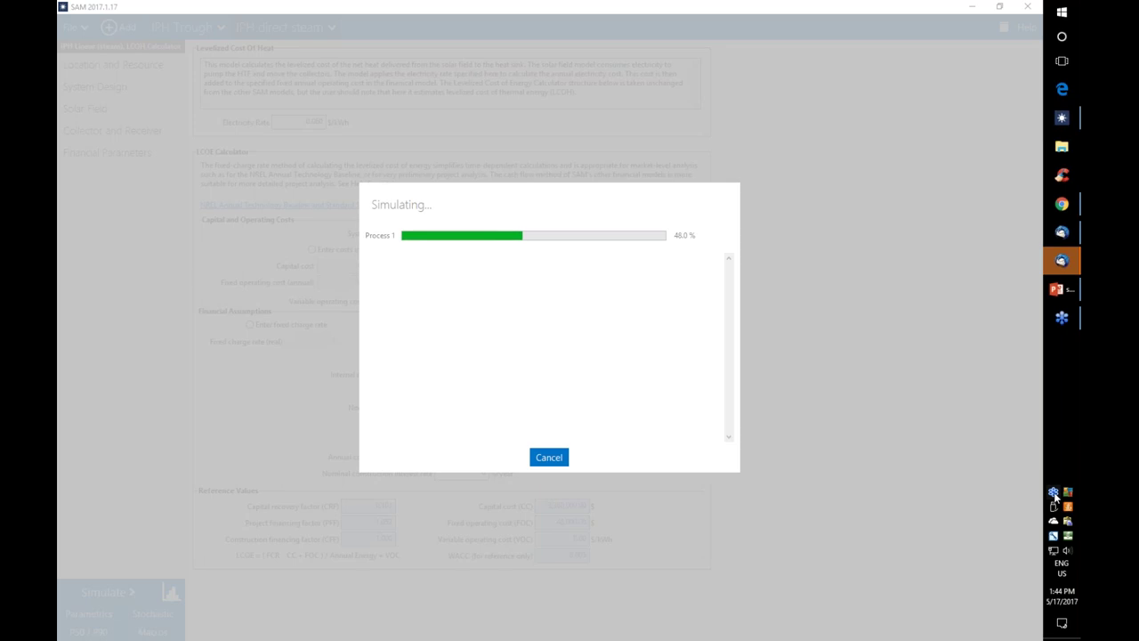
left_click(1063, 322)
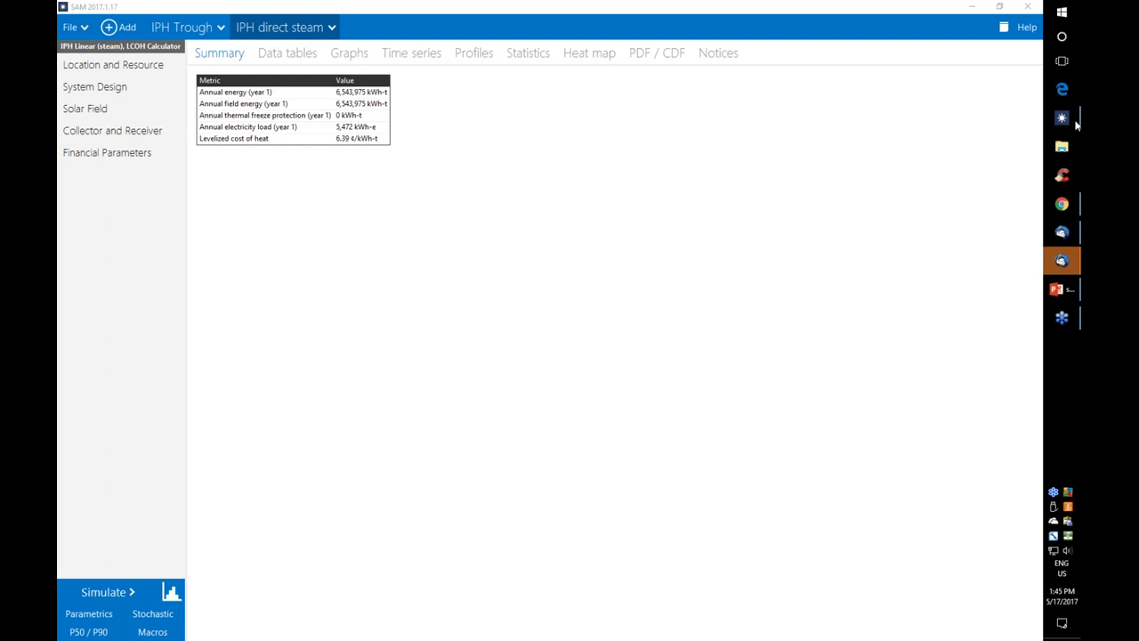
- Open the help topic on the LCOE Calculator from the direct steam financial parameters and read about capital and operating costs
left_click(107, 152)
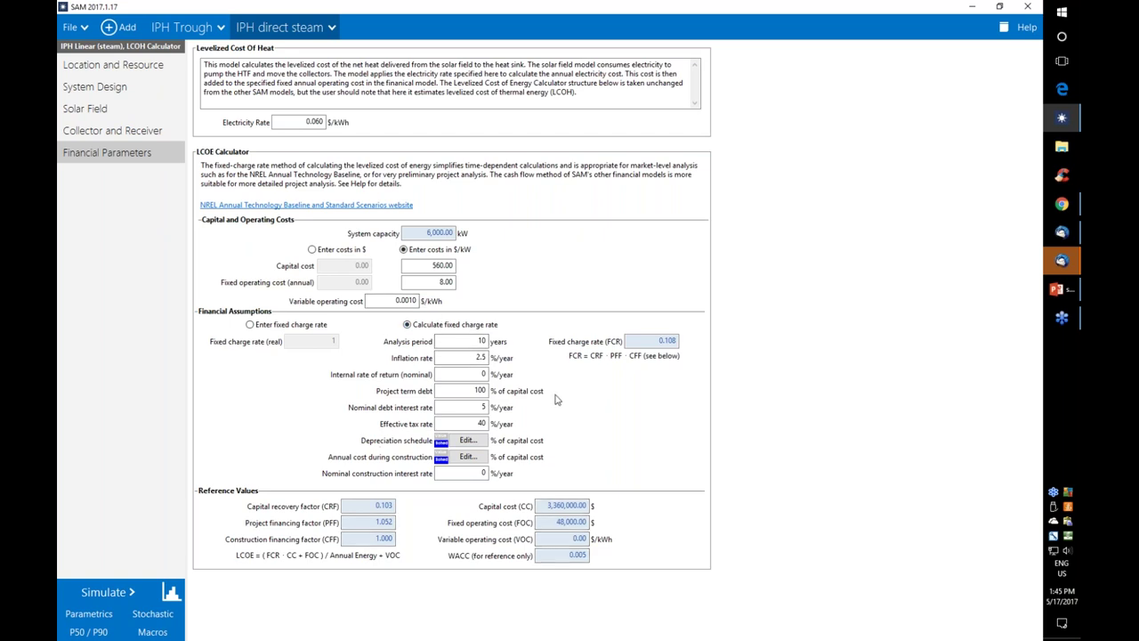
left_click(786, 451)
key("F1")
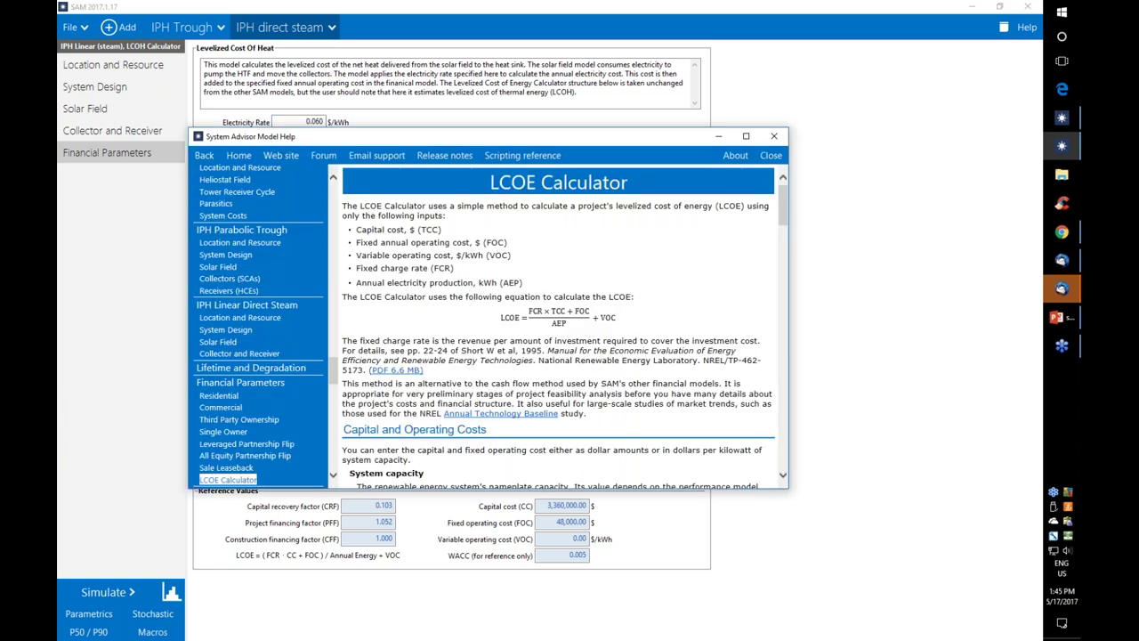
scroll(558, 340, "down", 2)
scroll(558, 340, "down", 10)
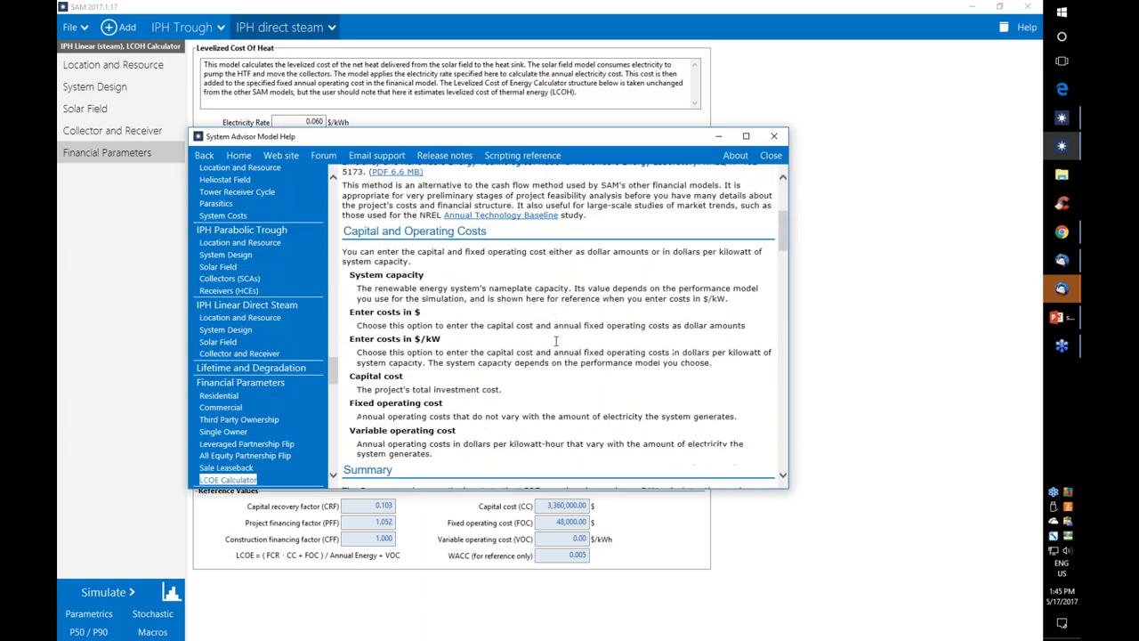
- Move the help window aside to compare its Financial Assumptions section with the direct steam case's financial inputs
left_click_drag(500, 142, 878, 160)
left_click_drag(897, 119, 961, 28)
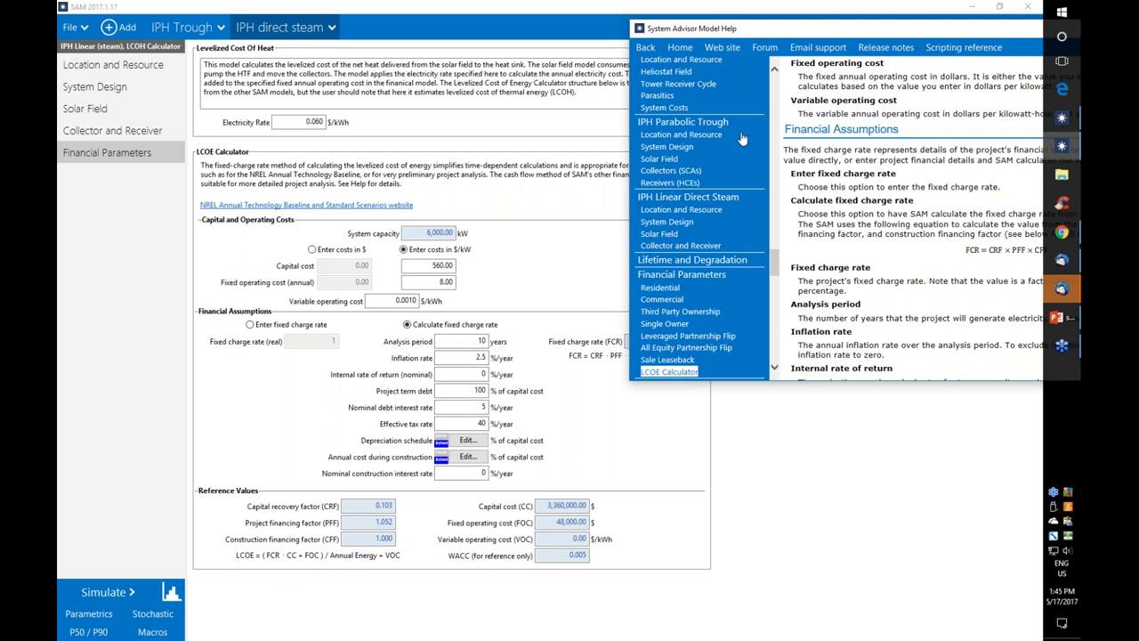
left_click_drag(801, 32, 583, 361)
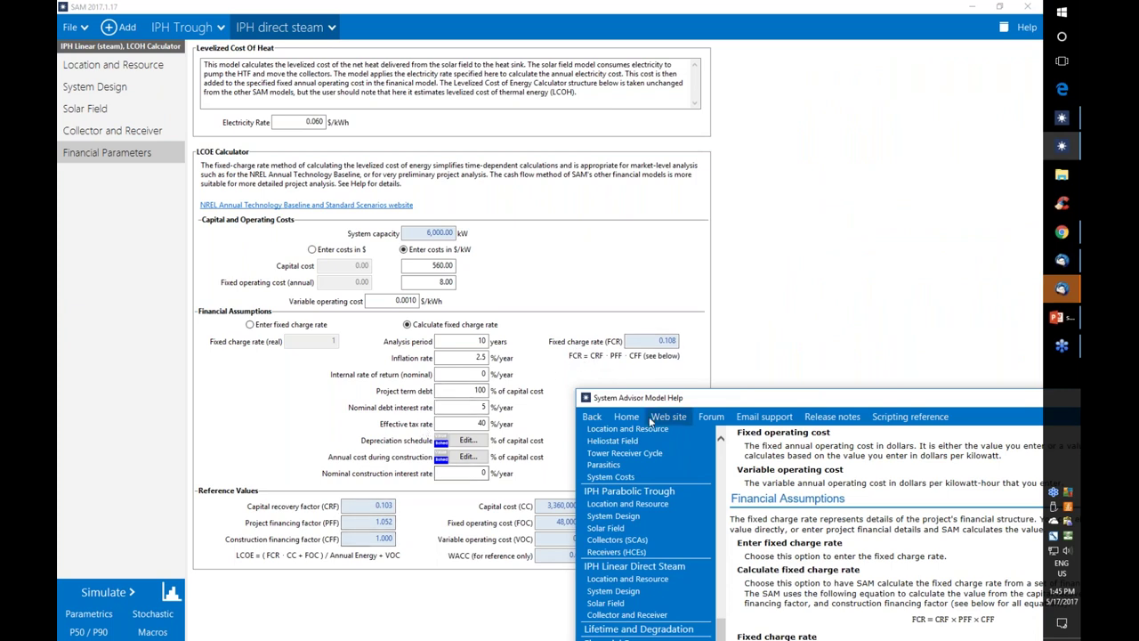
left_click_drag(703, 401, 533, 192)
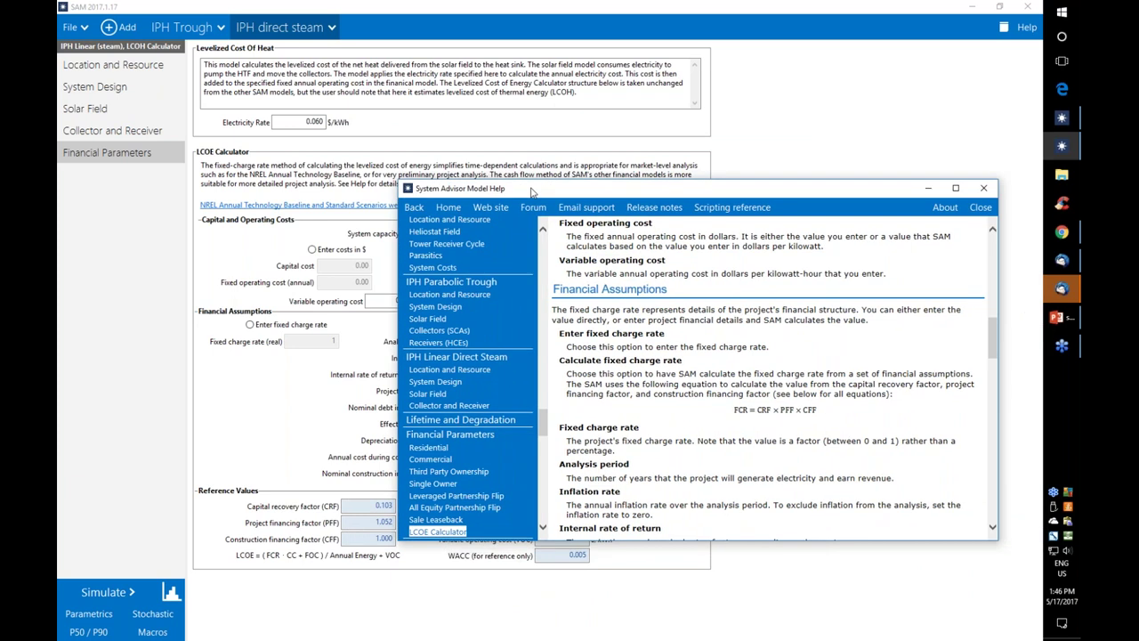
left_click_drag(533, 192, 726, 242)
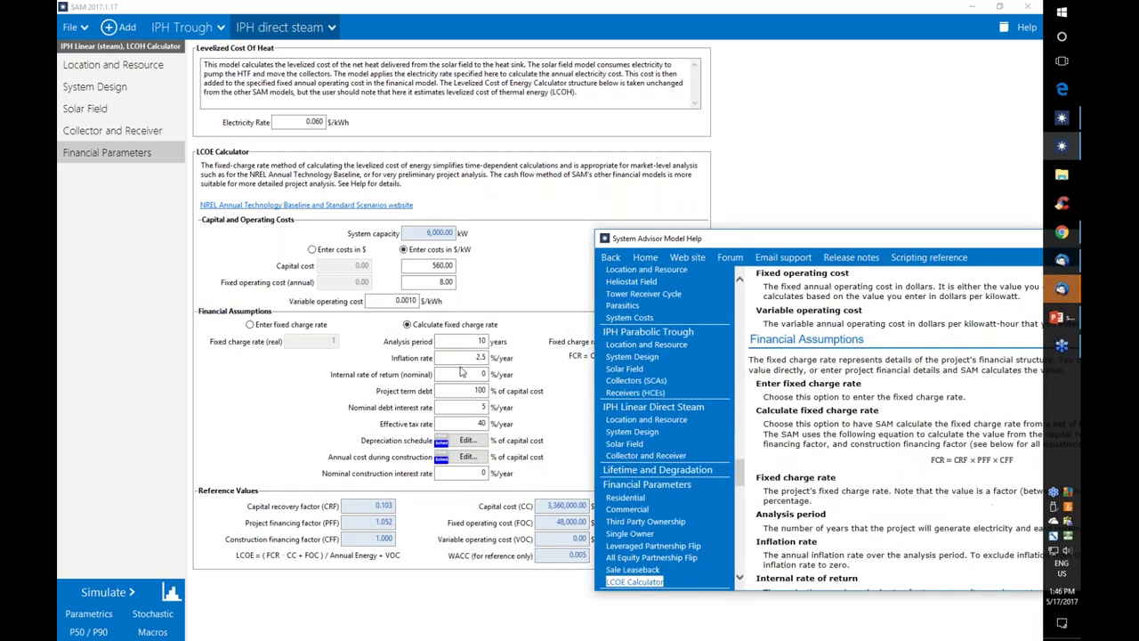
- Try single-value depreciation and a directly entered fixed charge rate, and switch back to the depreciation schedule and the calculated rate
left_click(442, 442)
left_click(441, 441)
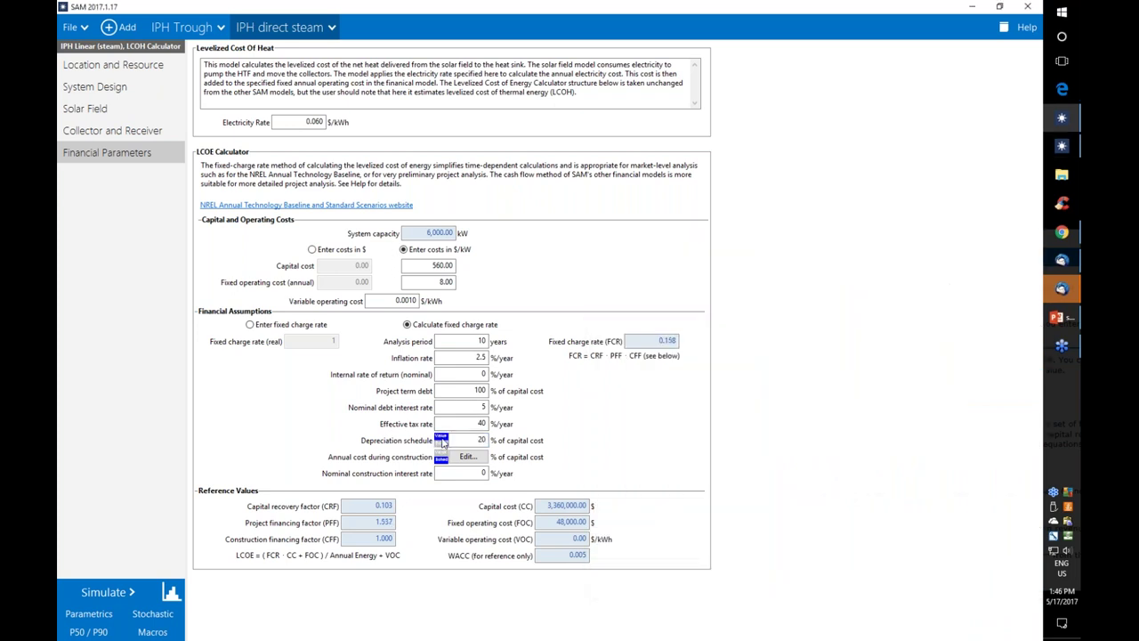
left_click(458, 440)
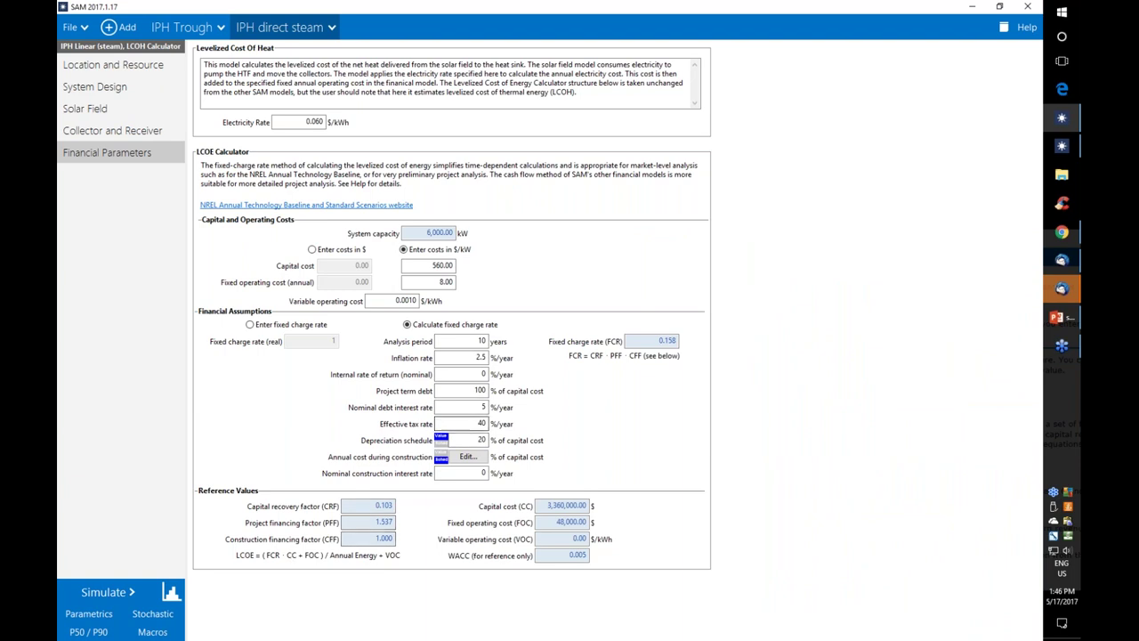
left_click(442, 442)
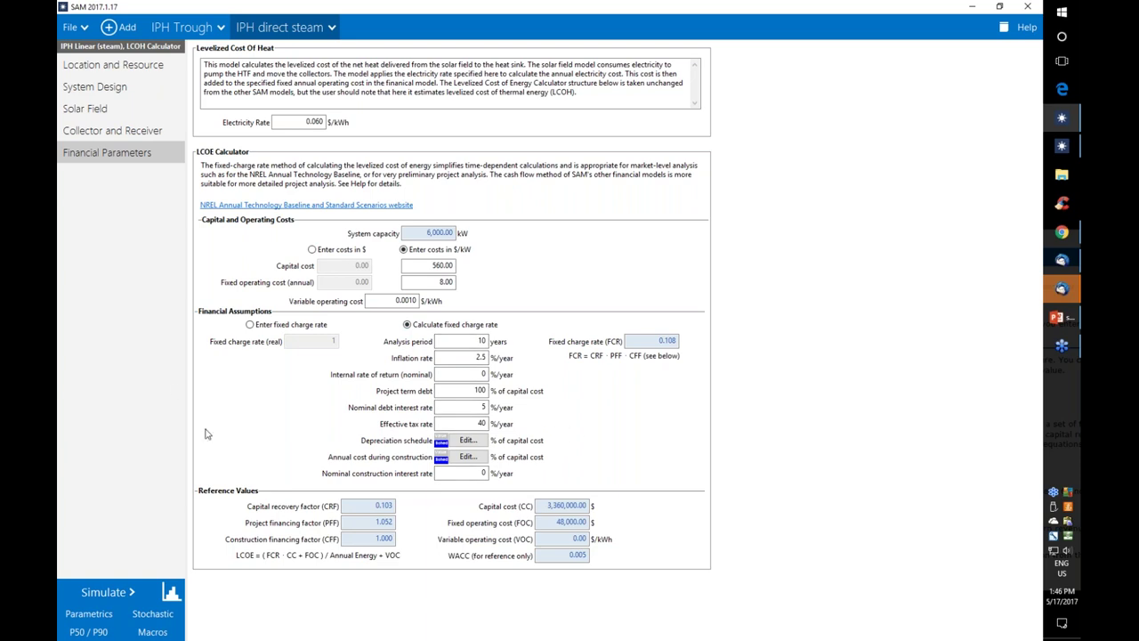
left_click(250, 325)
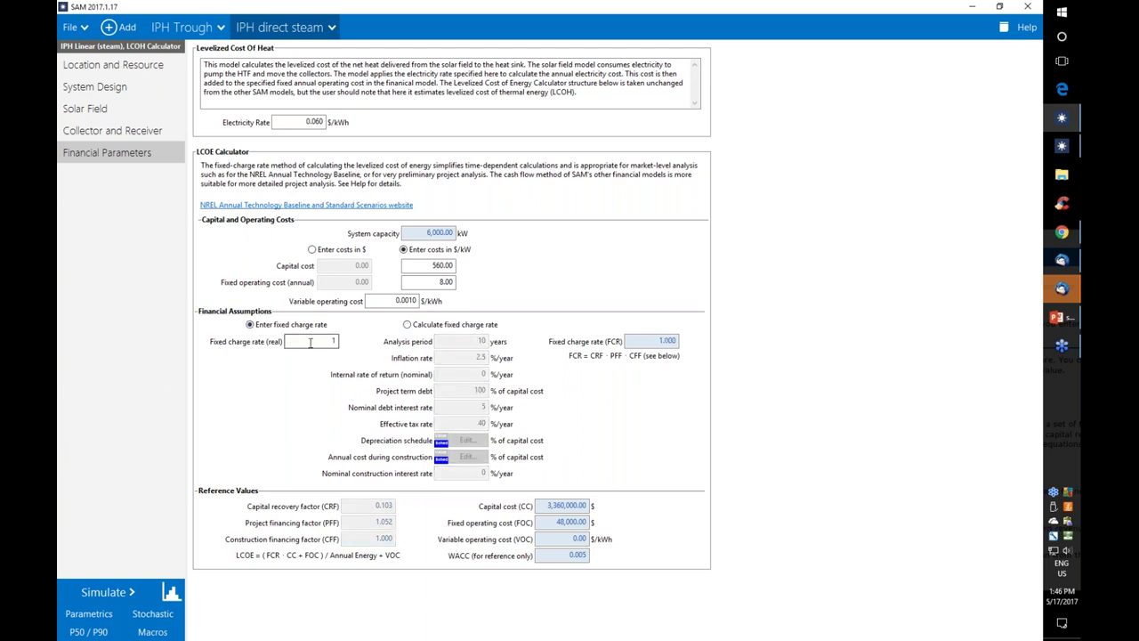
left_click(408, 325)
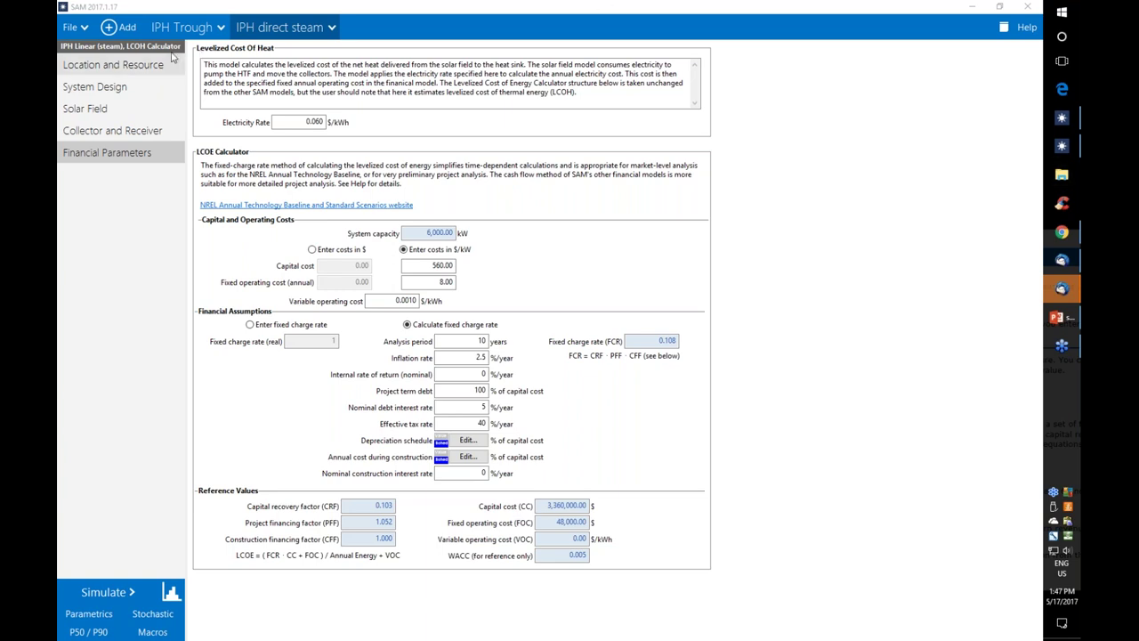
- Set the defocus order of assembly #3 to 1 in the IPH Trough case's single loop configuration
left_click(185, 27)
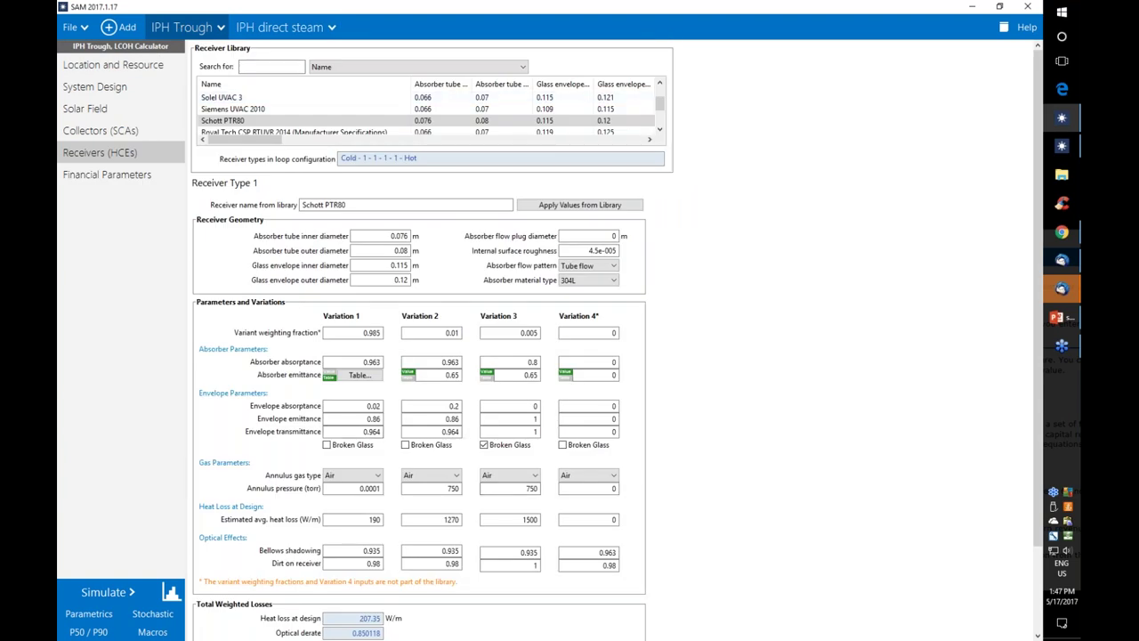
scroll(851, 338, "down", 3)
left_click(78, 108)
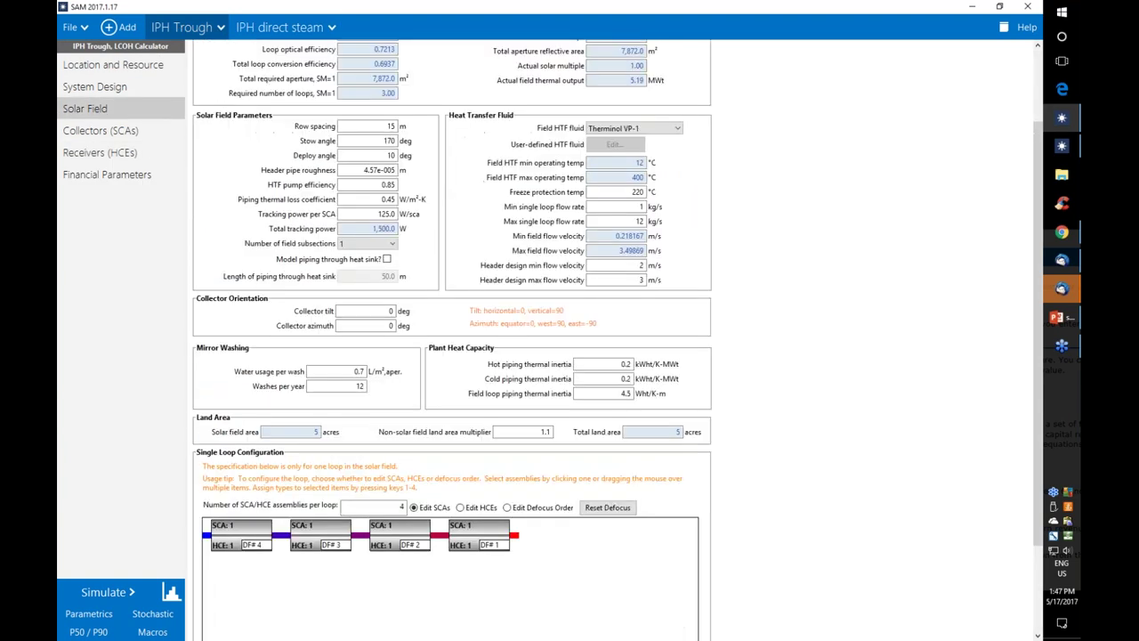
scroll(506, 514, "down", 3)
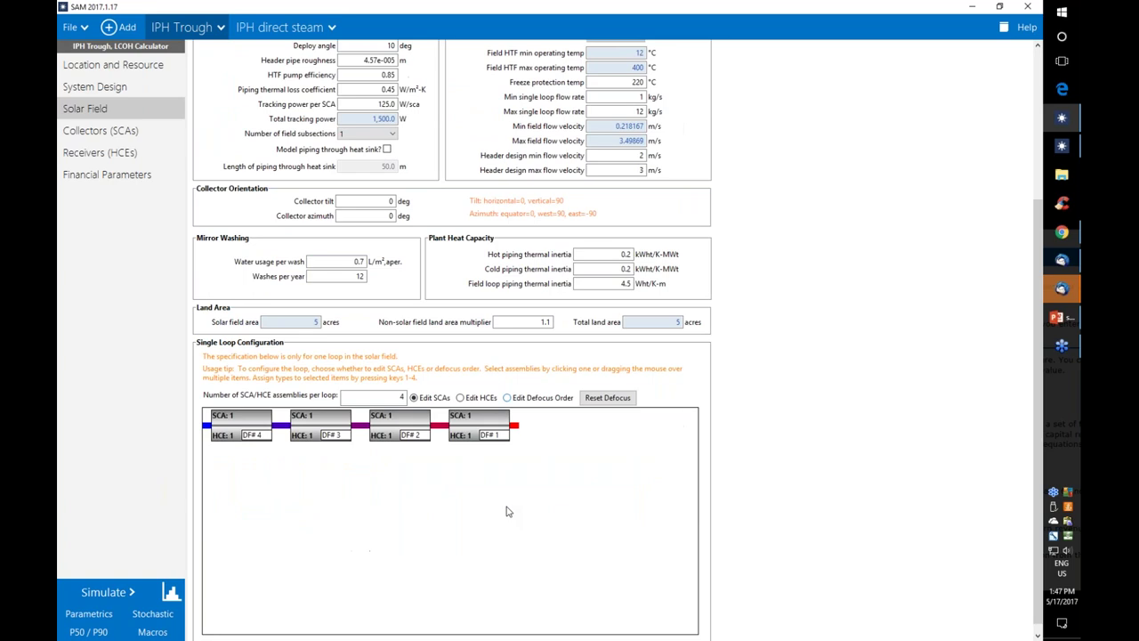
left_click(508, 398)
left_click(417, 442)
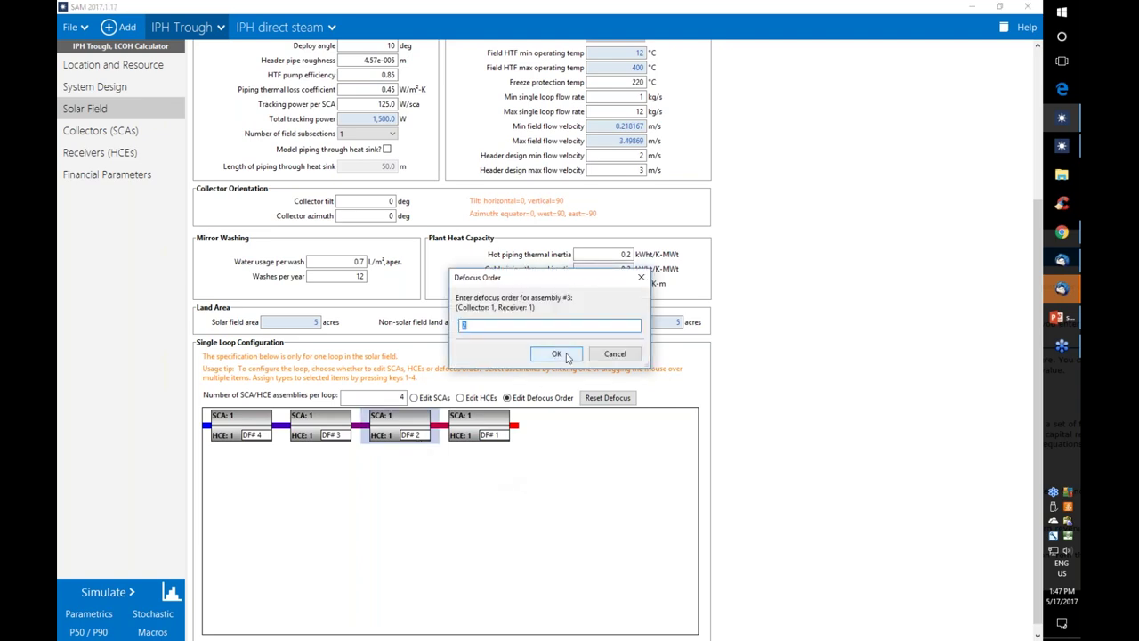
type("1")
left_click(568, 354)
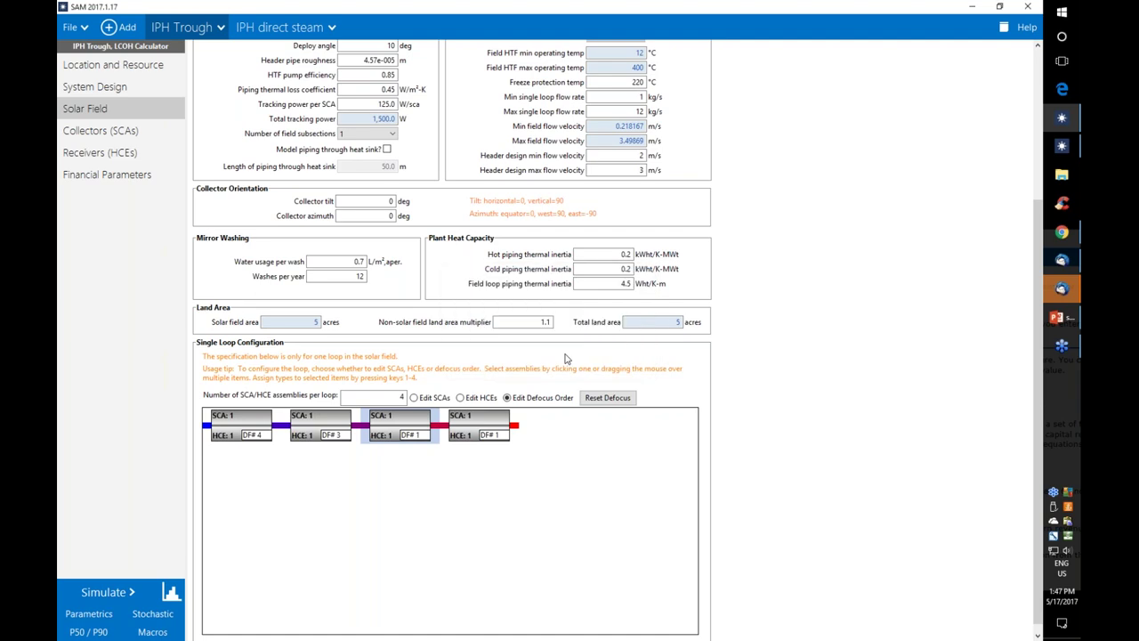
- Set the defocus order of assemblies #2 and #1 in the trough loop to 1
left_click(311, 436)
left_click(575, 350)
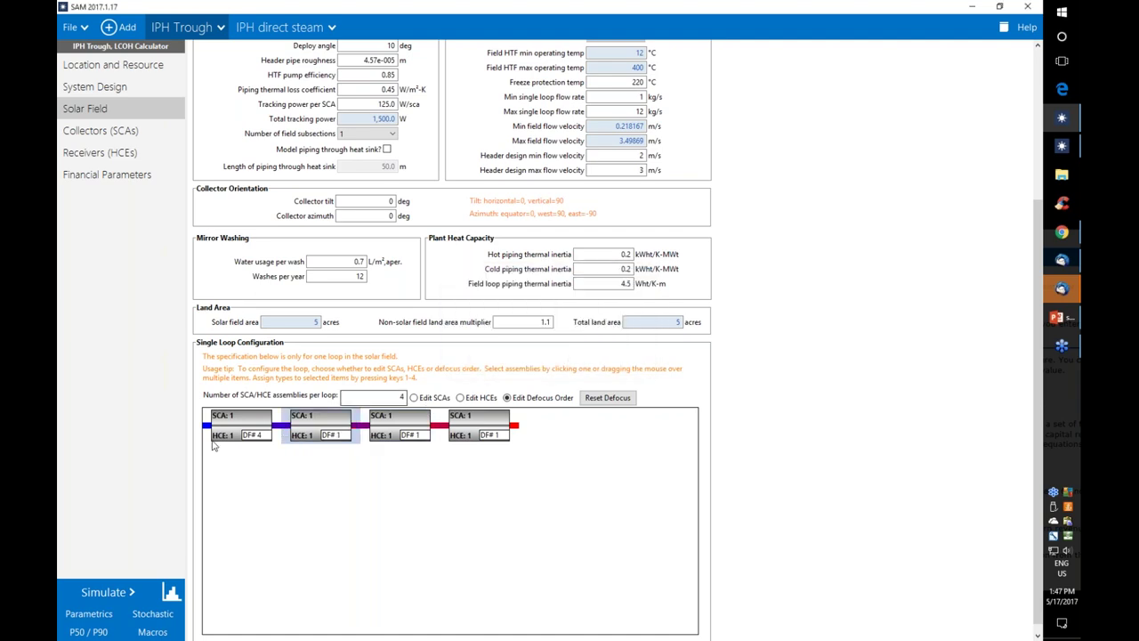
left_click(256, 433)
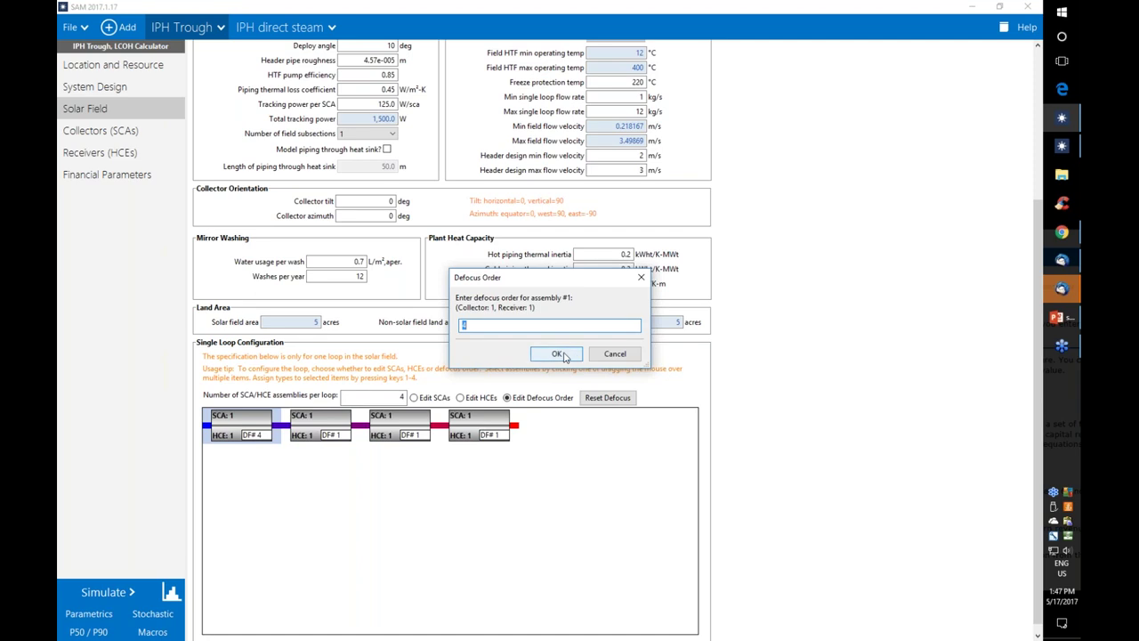
type("1")
left_click(546, 355)
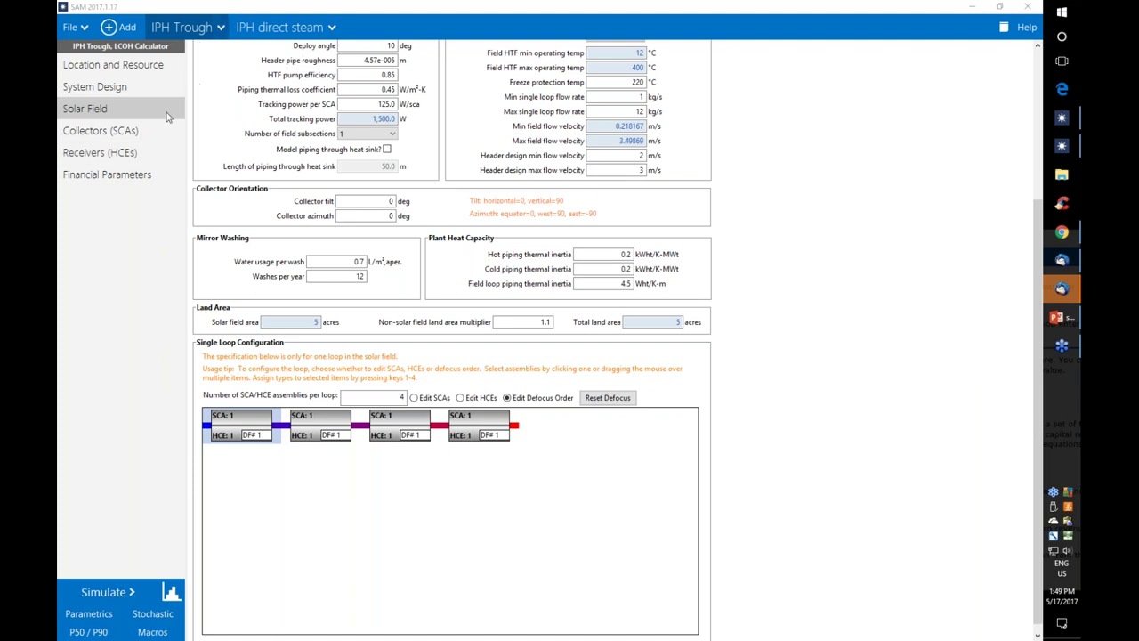
- Mark Variation 1 of trough receiver type 1 as broken glass, with variant weighting fractions 1, 0 and 0 for Variations 1 to 3
left_click(152, 136)
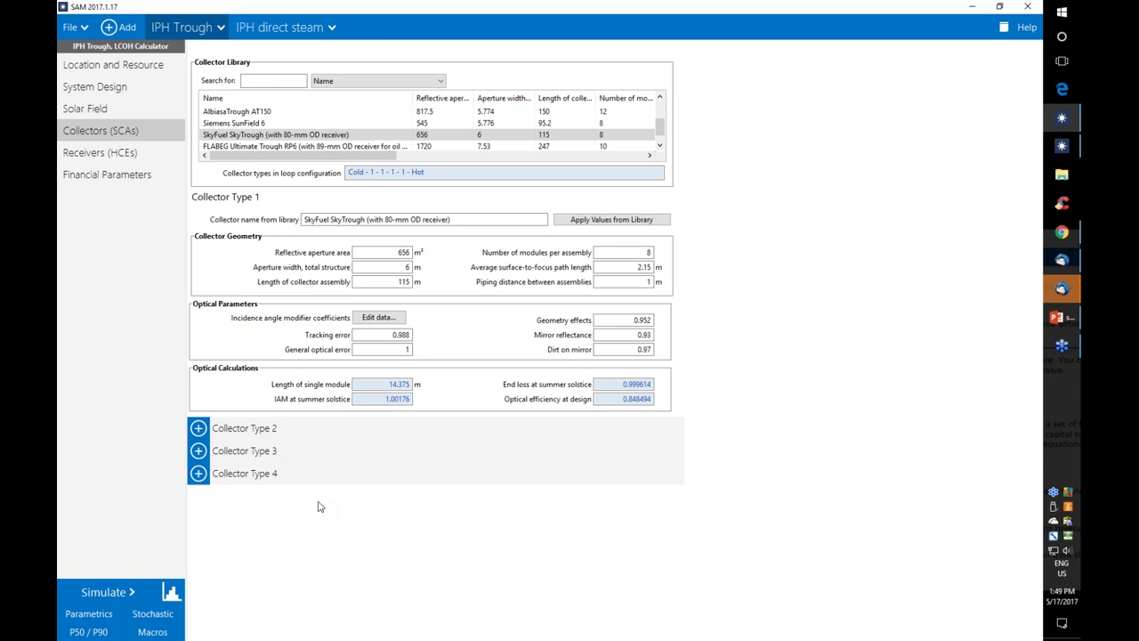
left_click(131, 158)
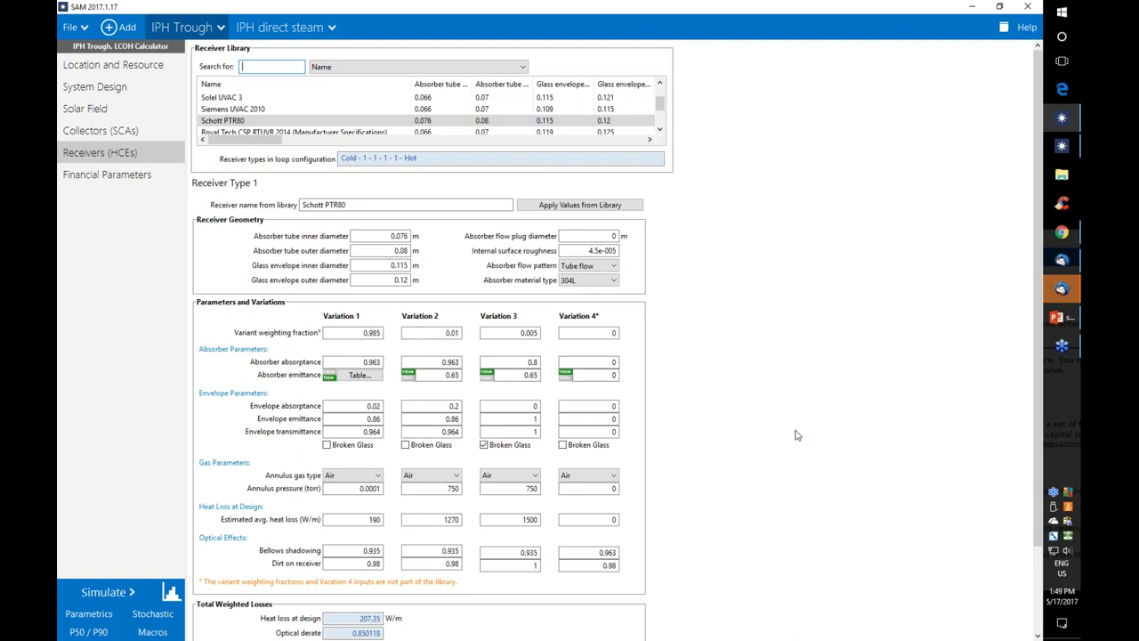
scroll(797, 434, "down", 2)
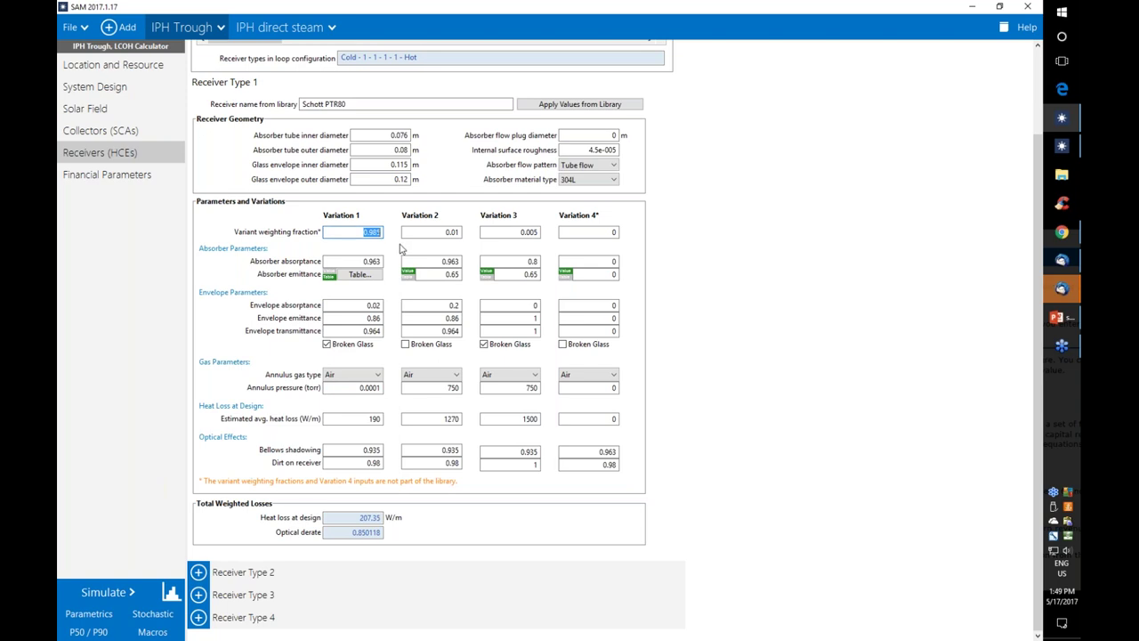
type("1")
left_click(422, 231)
type("0")
key("Tab")
type("0")
left_click(364, 231)
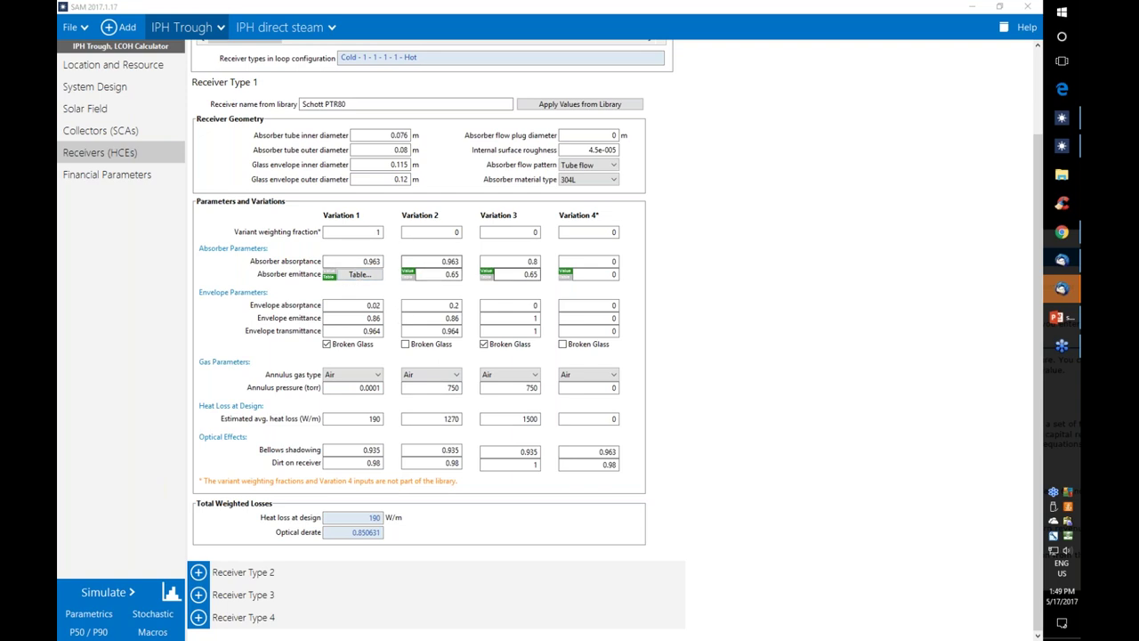
- Set Variation 1's absorber absorptance to 0.8 and its absorber emittance to a single value of 0.65
left_click(369, 261)
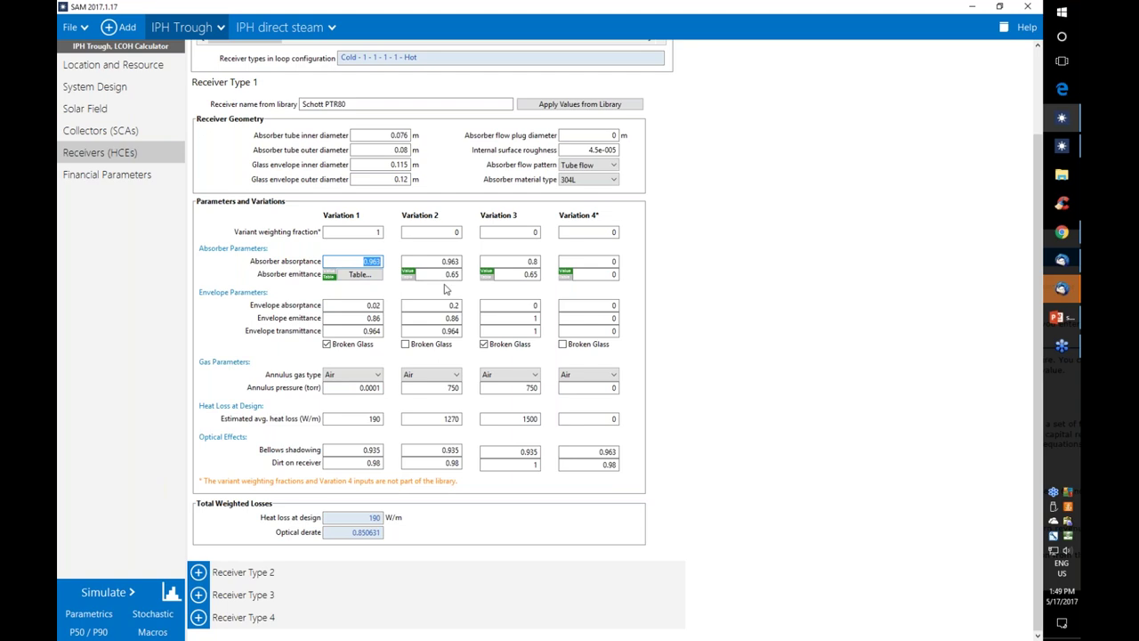
type("0.8")
left_click(328, 271)
double_click(349, 273)
type("0.6")
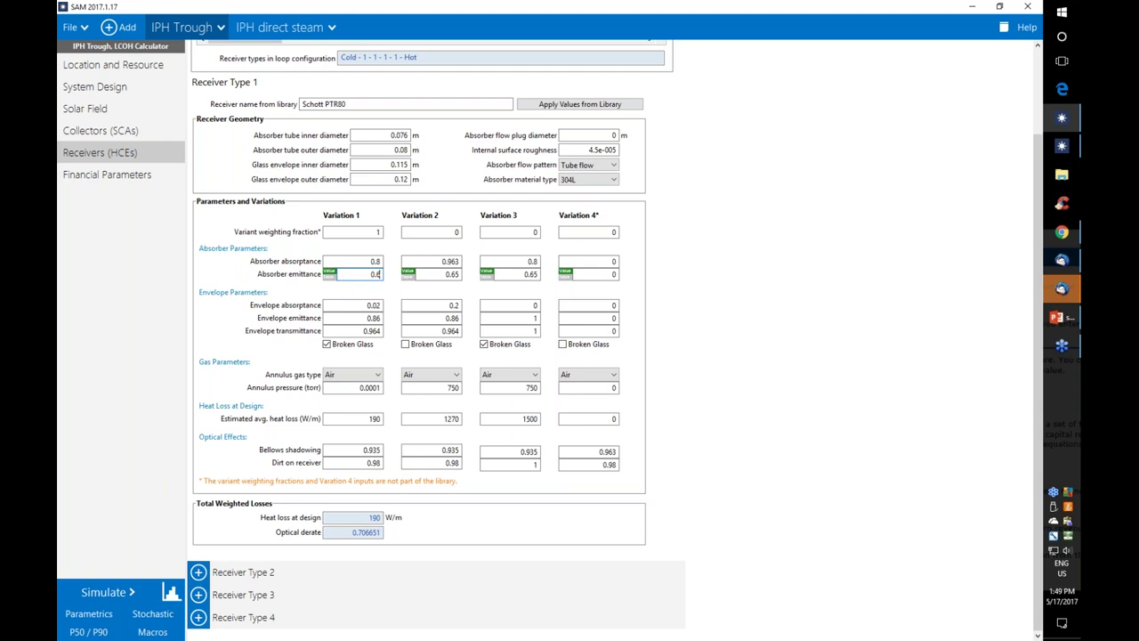
type("5")
key("Return")
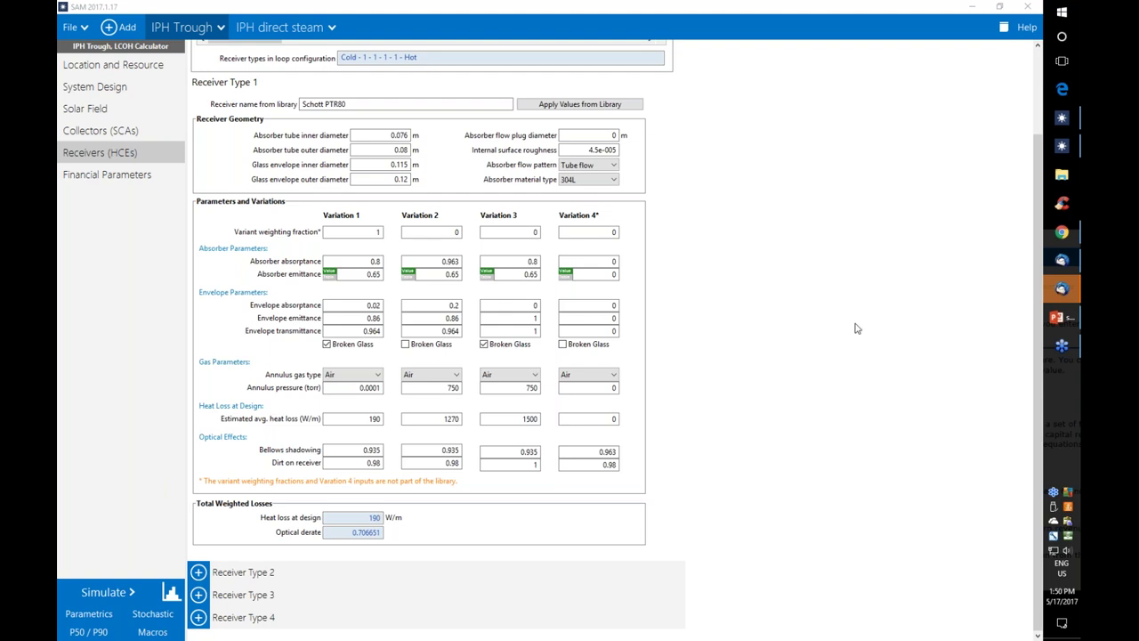
- Reapply the Schott PTR80 library values to trough receiver type 1
left_click(133, 154)
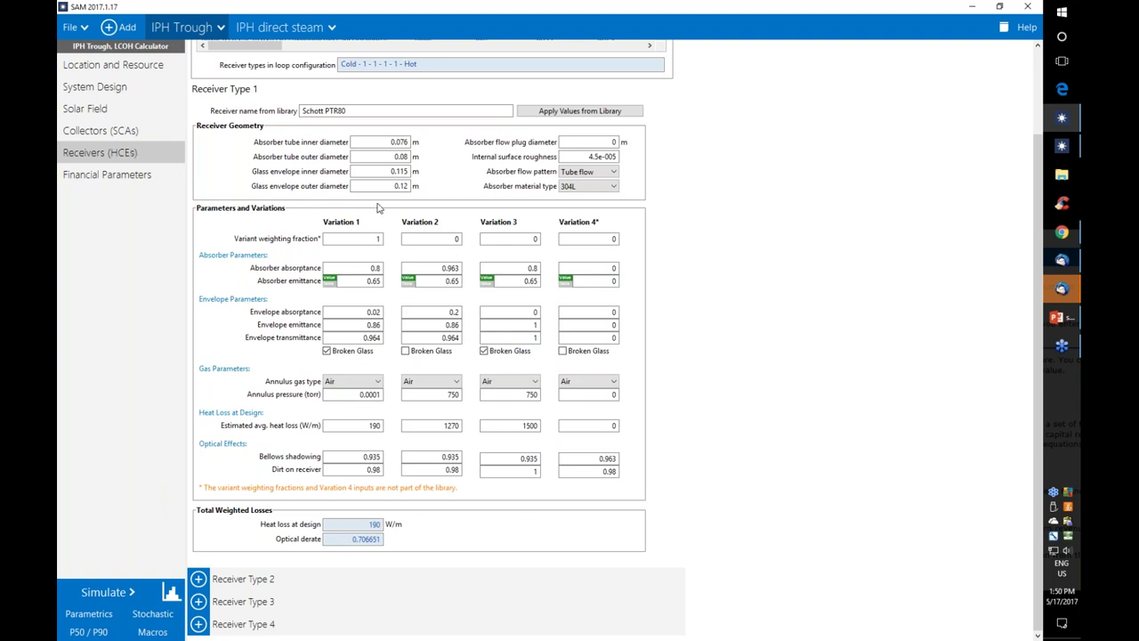
left_click(576, 111)
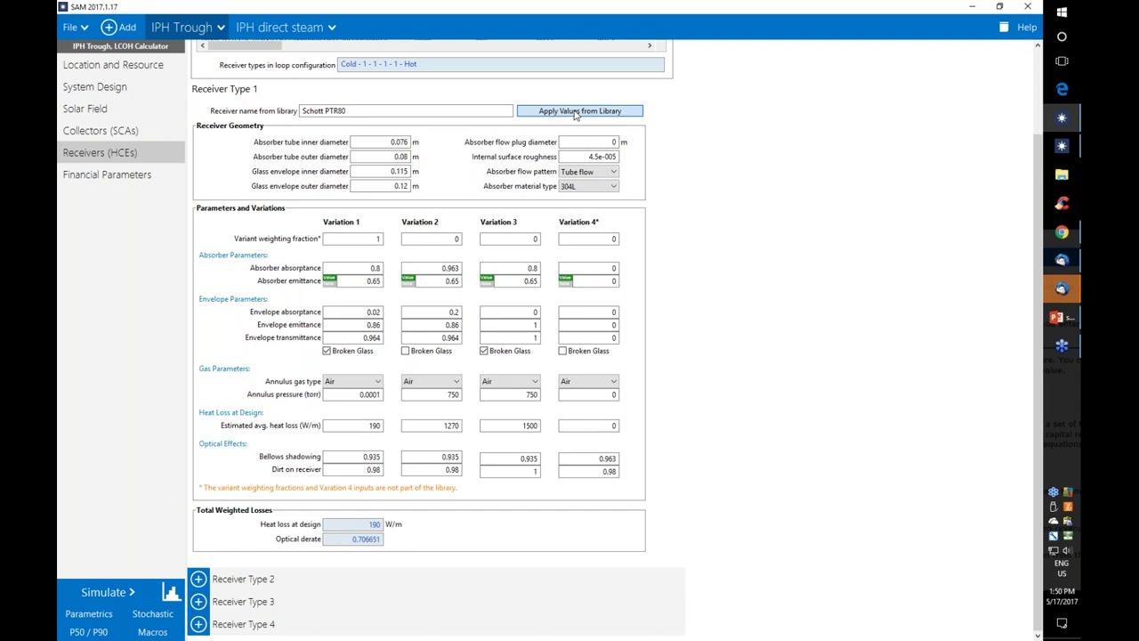
scroll(690, 355, "up", 3)
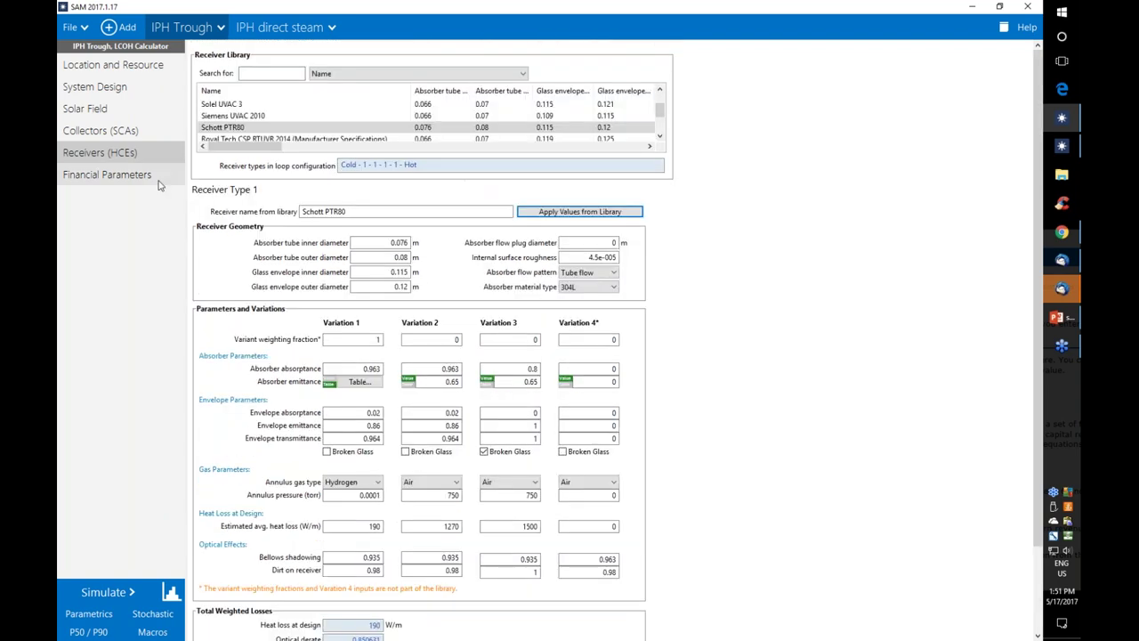
- Browse the receiver library entries and examine the variation parameters and weighted losses of receiver type 1
scroll(236, 114, "down", 3)
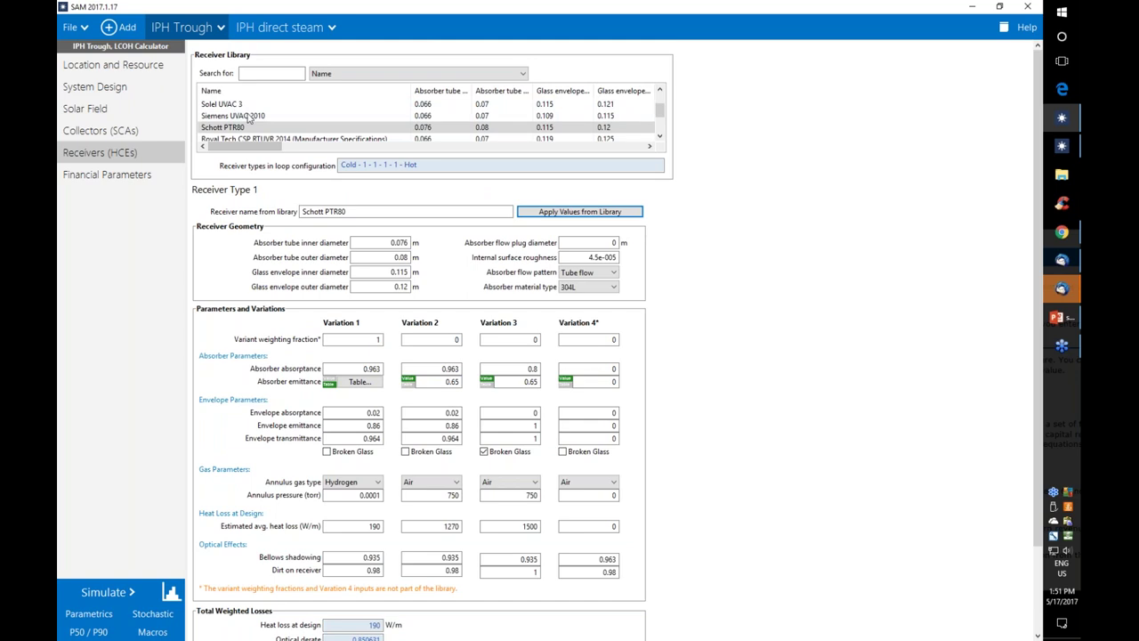
left_click(240, 104)
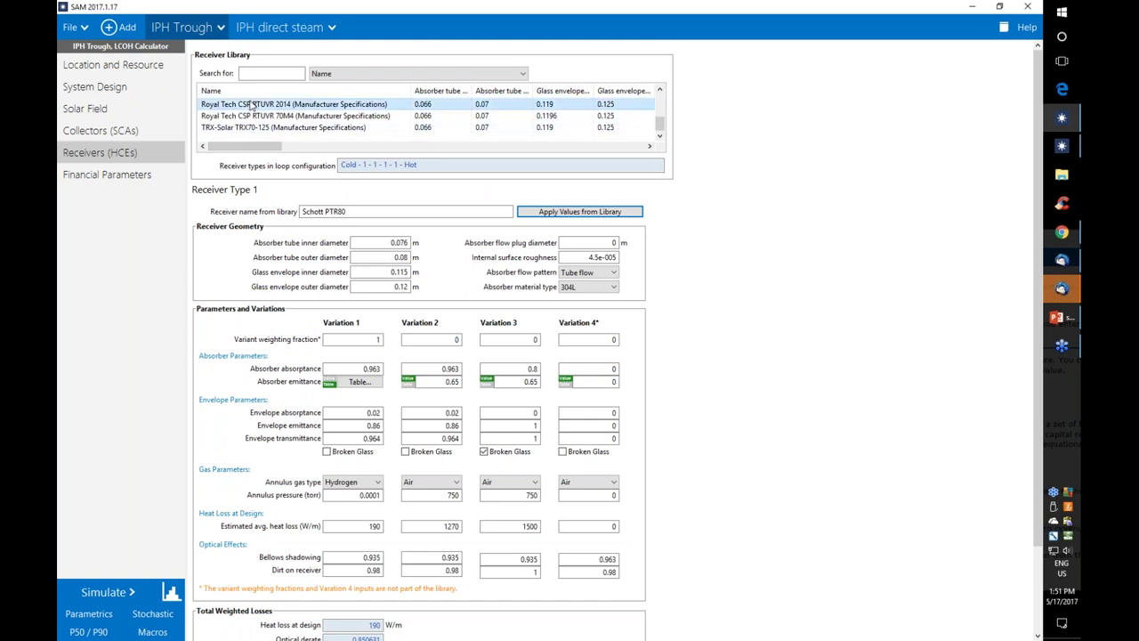
scroll(543, 218, "down", 1)
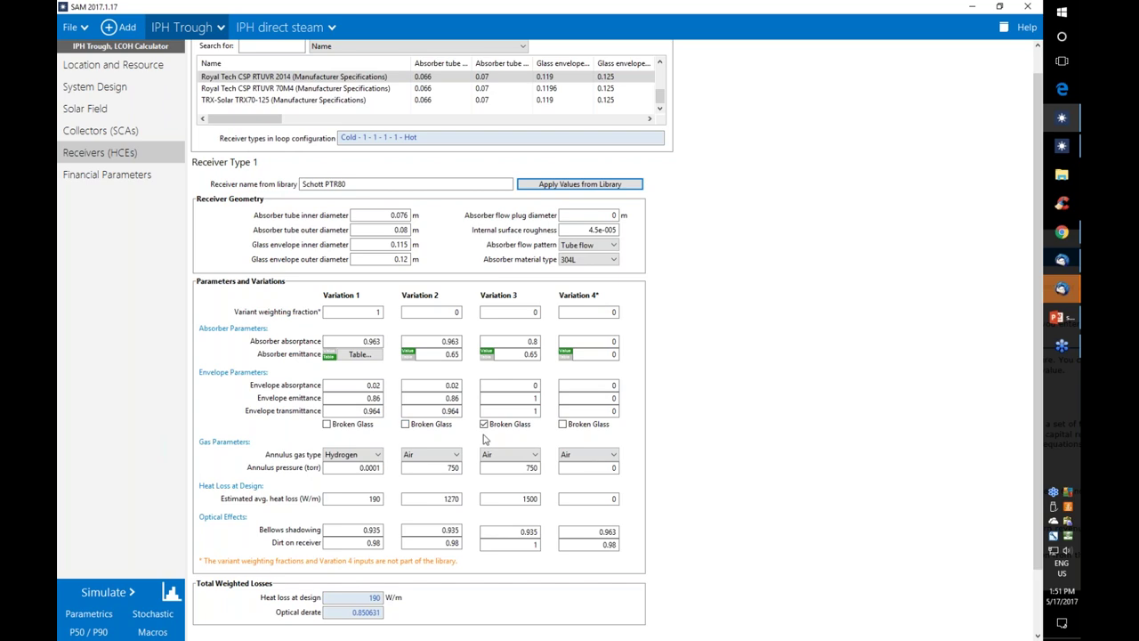
scroll(488, 439, "up", 1)
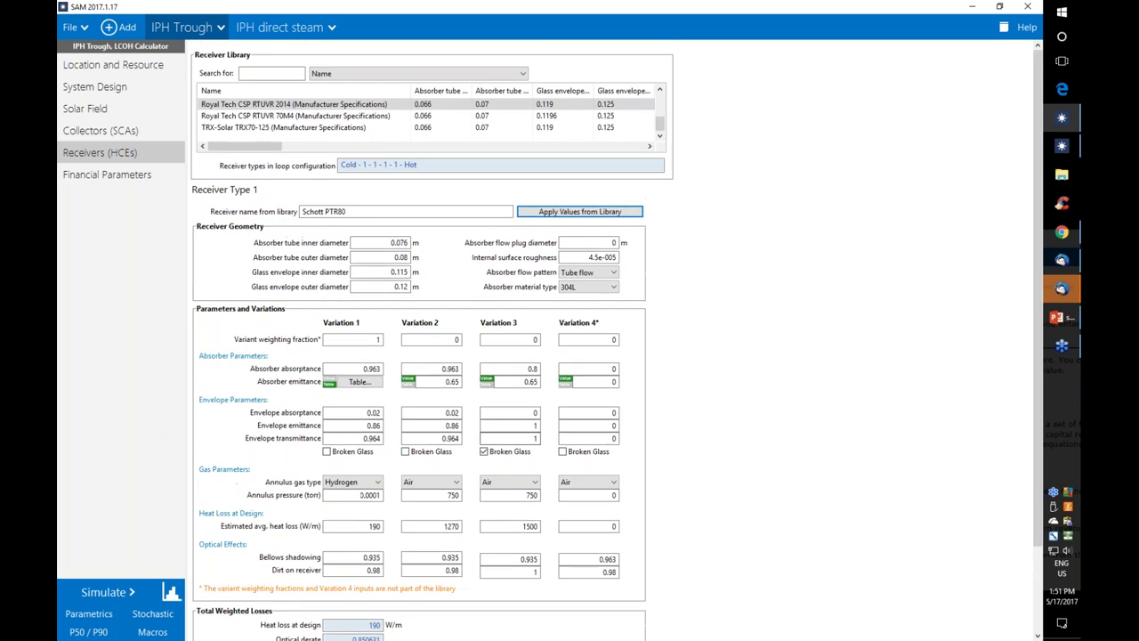
scroll(428, 120, "up", 5)
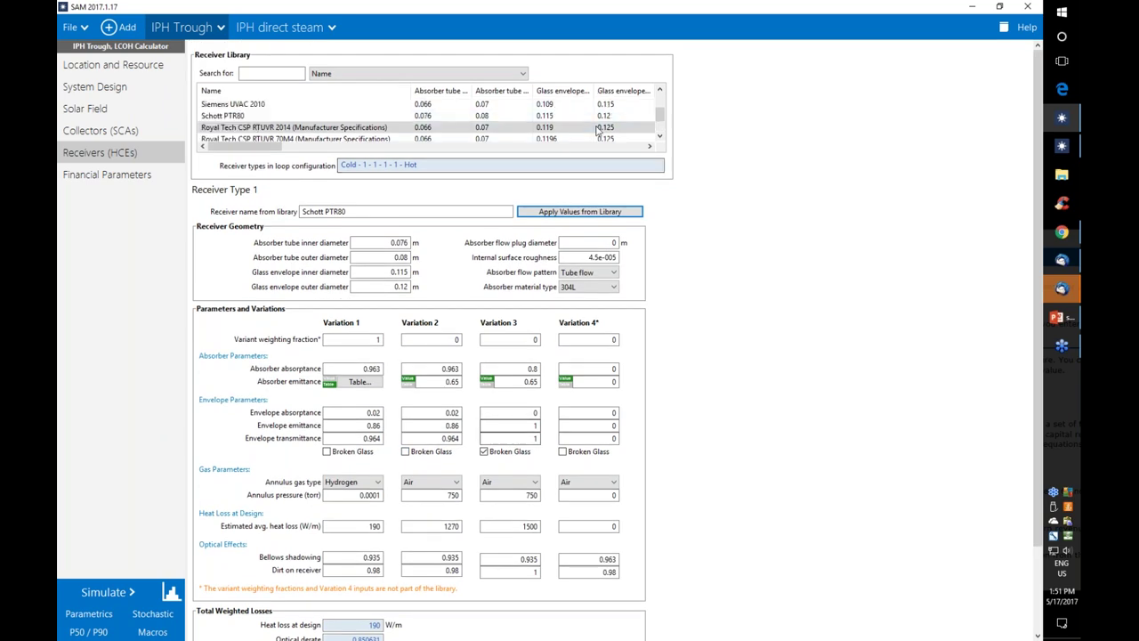
scroll(797, 233, "down", 1)
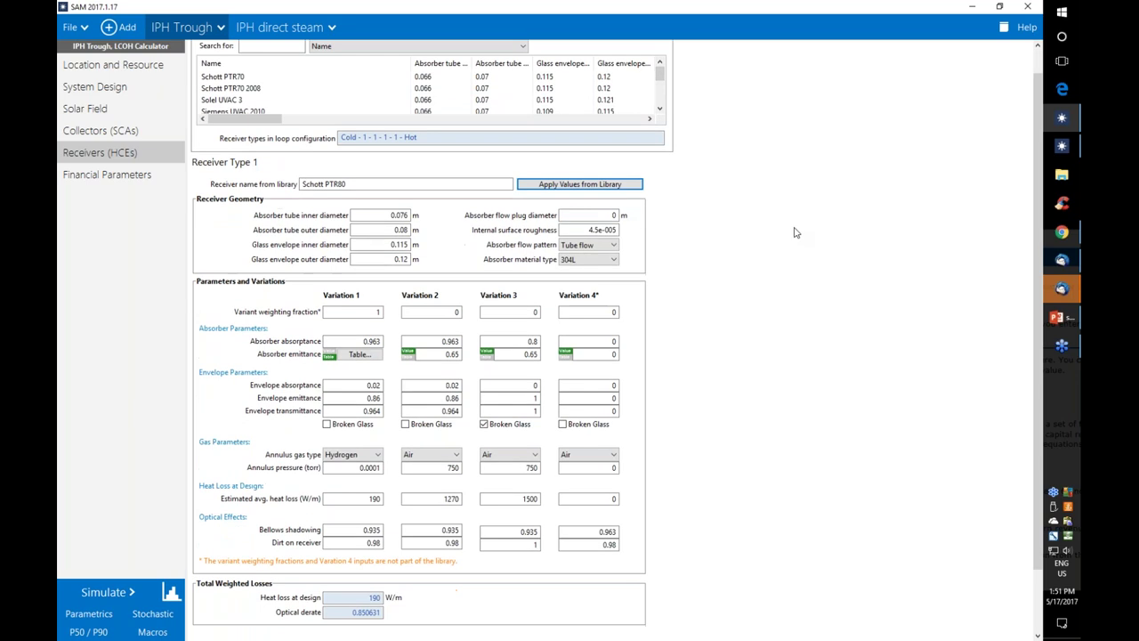
scroll(796, 233, "down", 3)
scroll(797, 233, "up", 4)
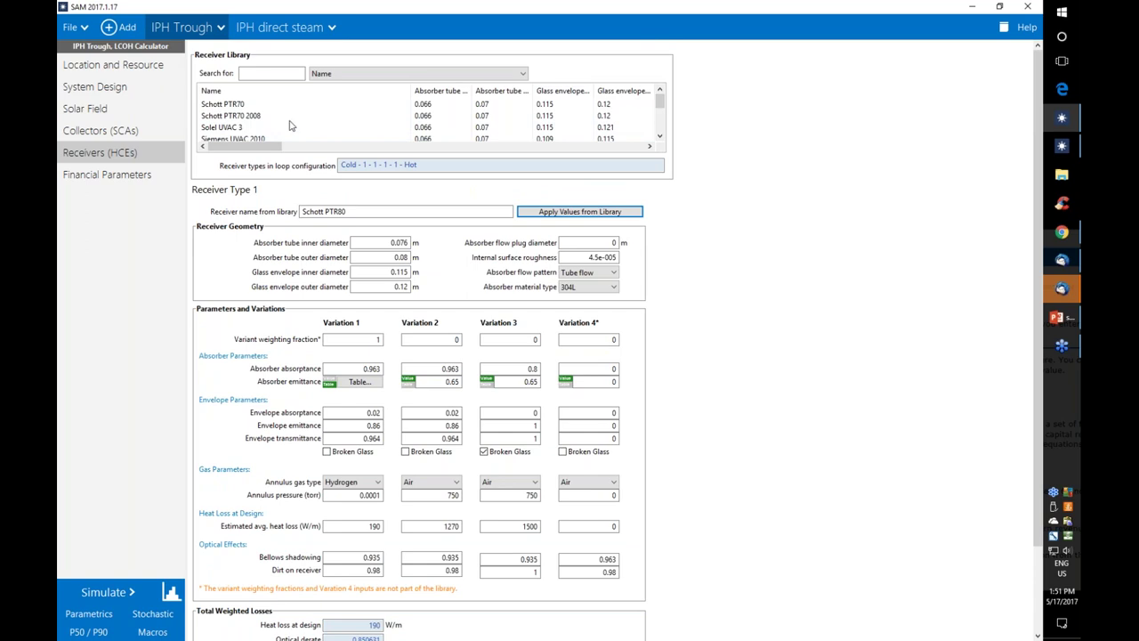
scroll(299, 130, "down", 2)
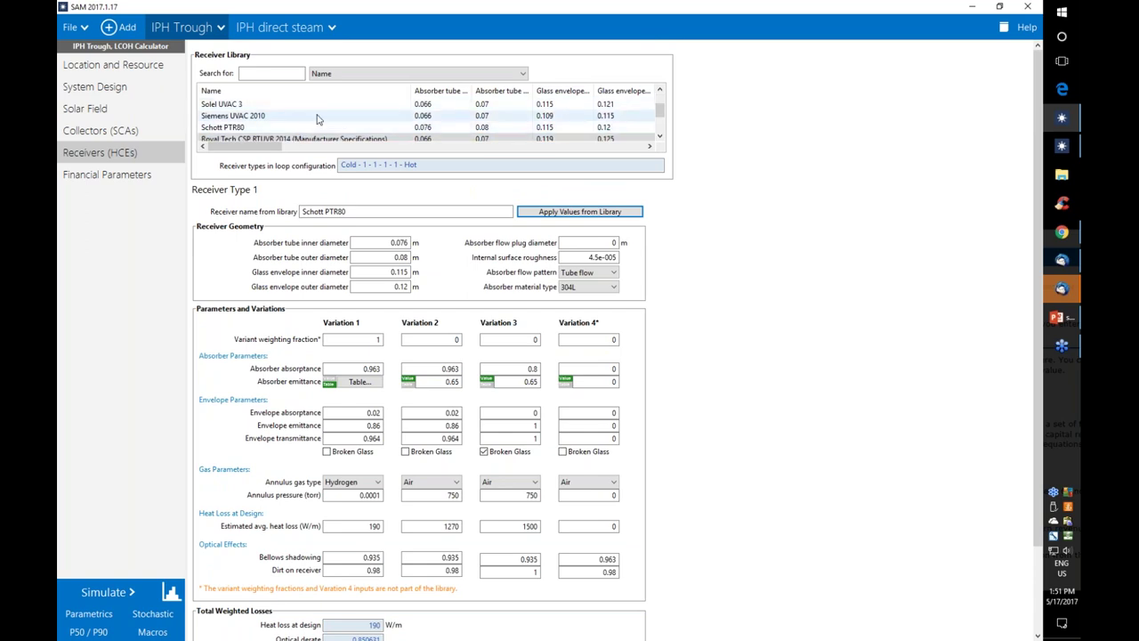
- Select Schott PTR80 in the receiver library and apply its values to receiver type 1
left_click(277, 138)
scroll(298, 129, "down", 3)
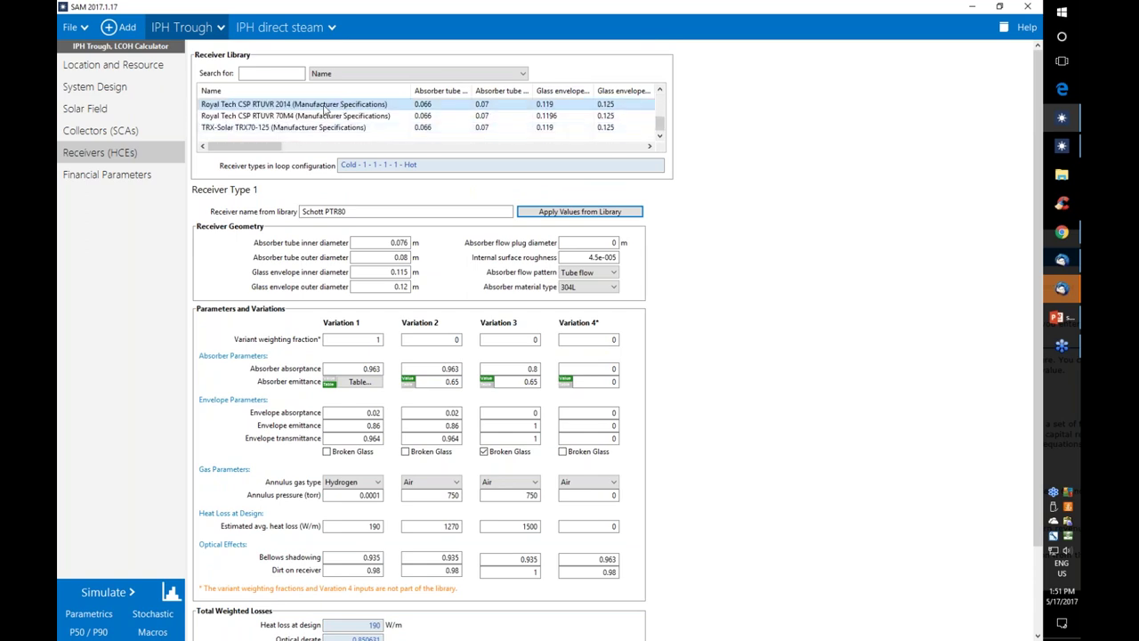
scroll(314, 113, "up", 2)
left_click(314, 116)
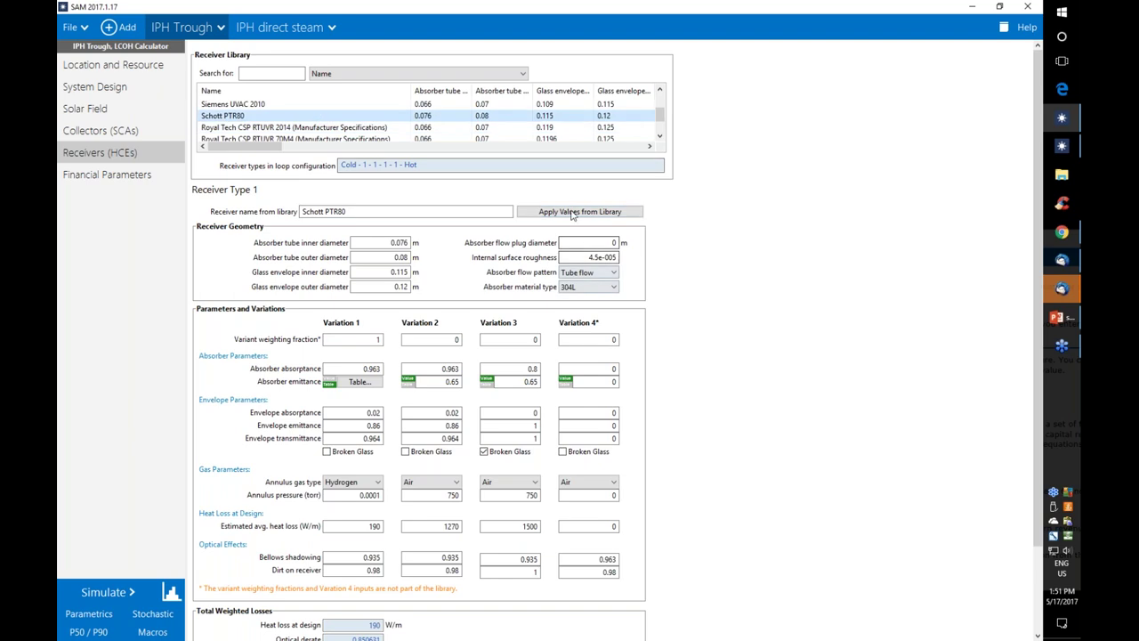
scroll(572, 216, "down", 1)
left_click(560, 185)
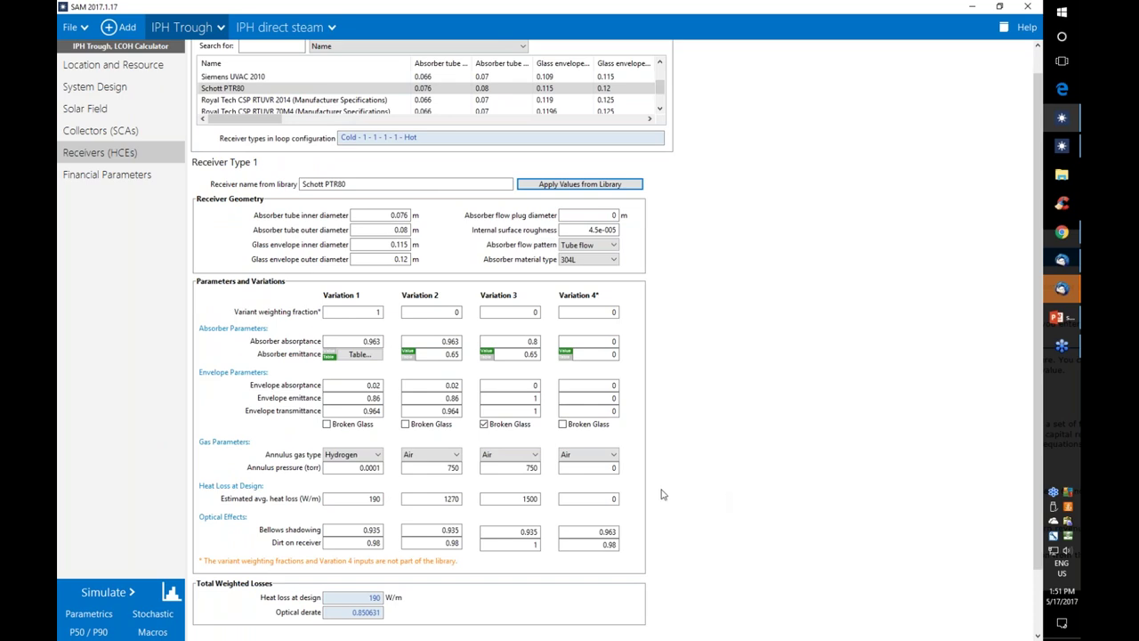
- Review the electricity rate in the IPH Trough case's financial parameters
left_click(111, 178)
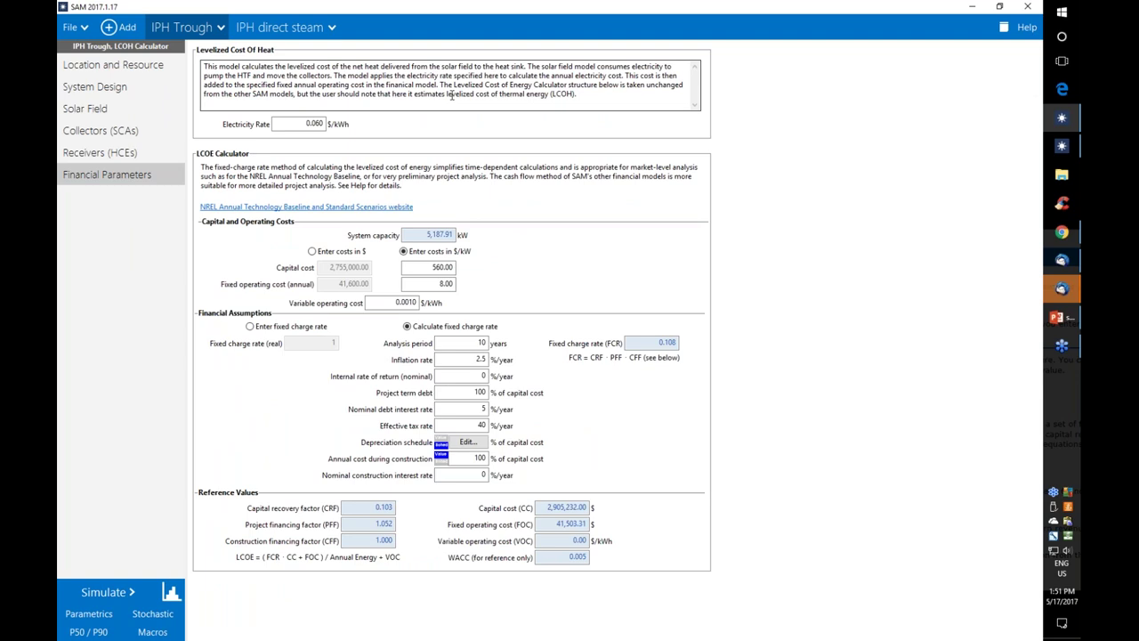
left_click(288, 123)
left_click_drag(288, 123, 374, 137)
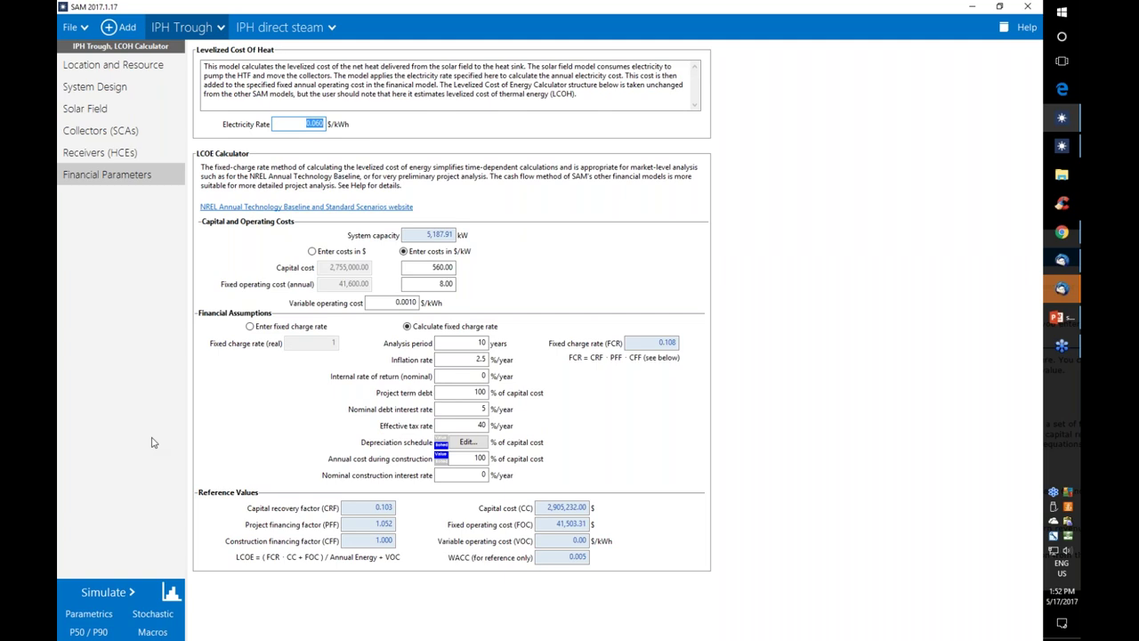
left_click(294, 123)
left_click_drag(294, 124, 343, 125)
- Examine the receiver geometry and heat loss inputs of the IPH direct steam case
left_click(108, 159)
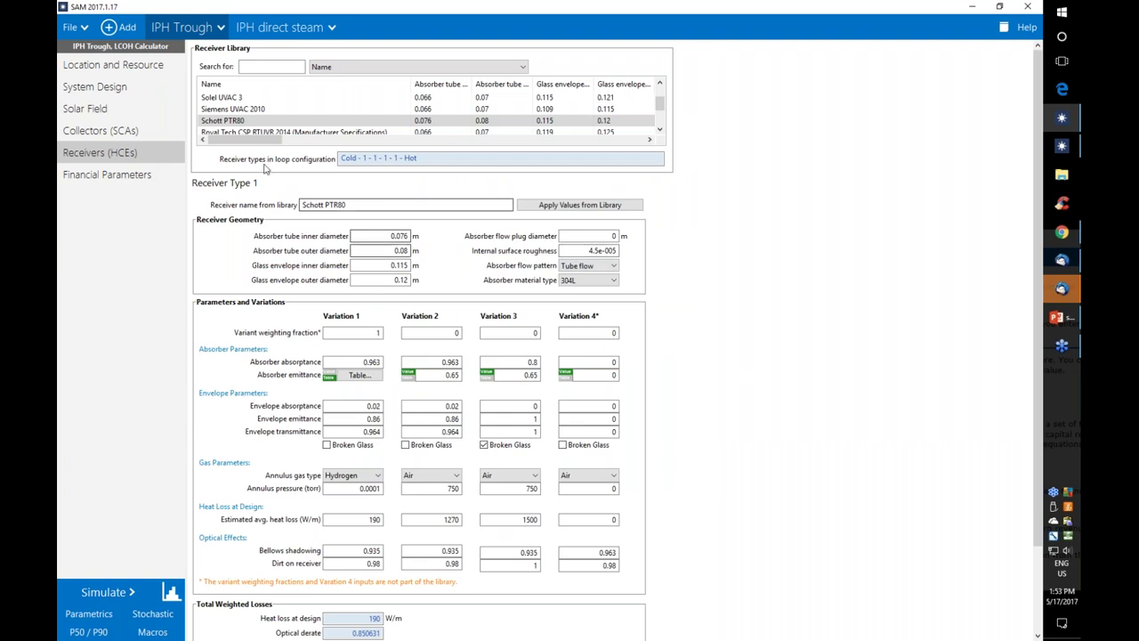
left_click(294, 34)
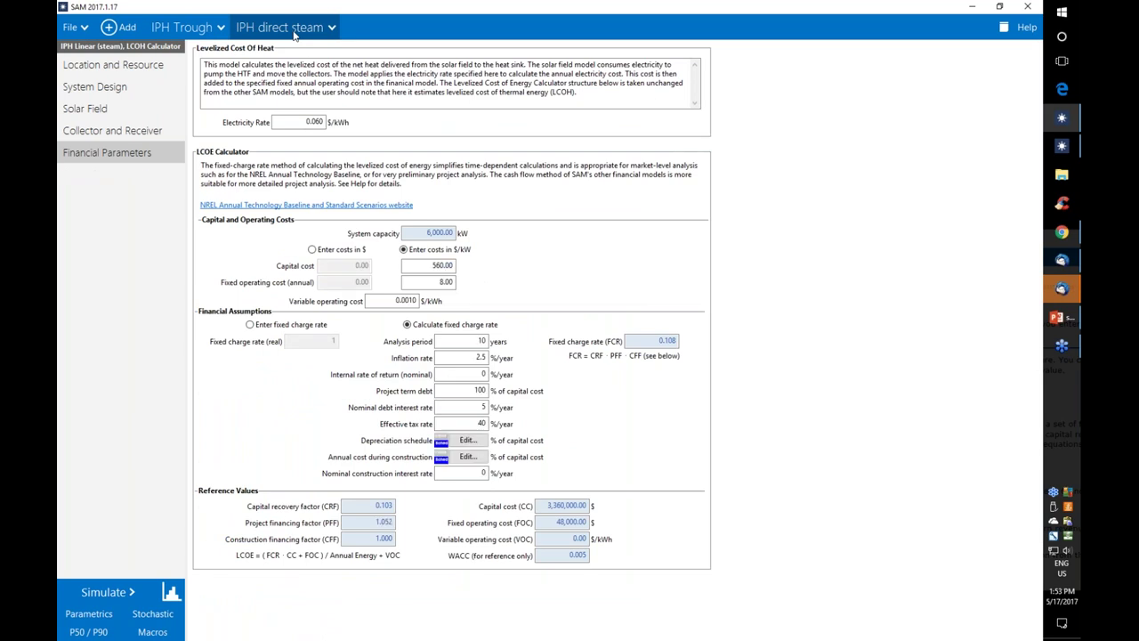
left_click(113, 130)
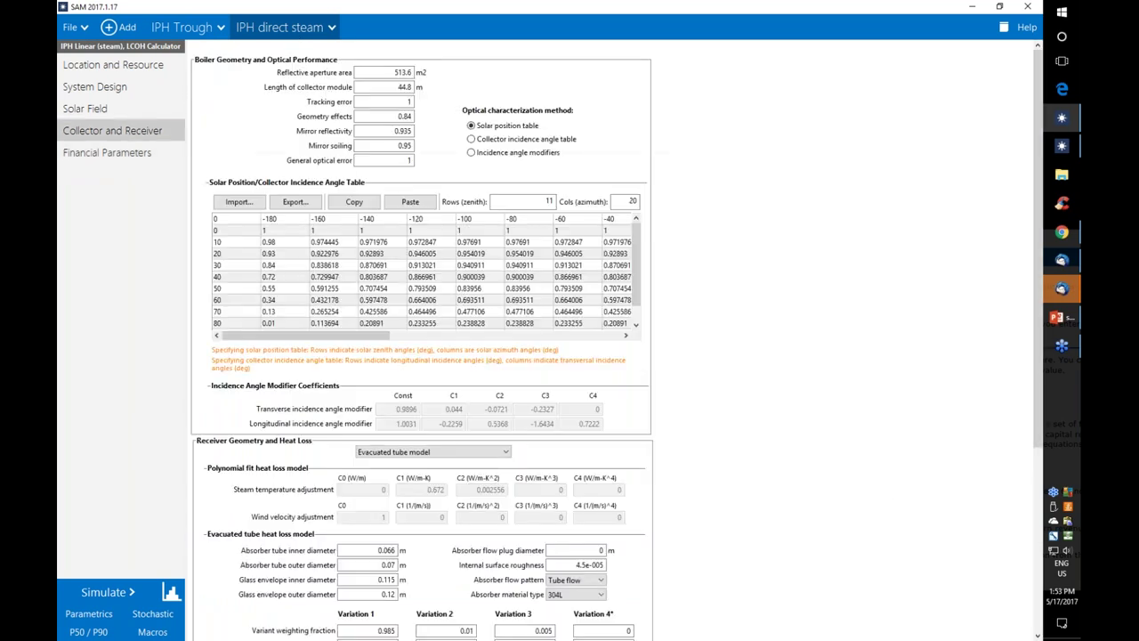
scroll(824, 510, "down", 3)
scroll(824, 509, "down", 3)
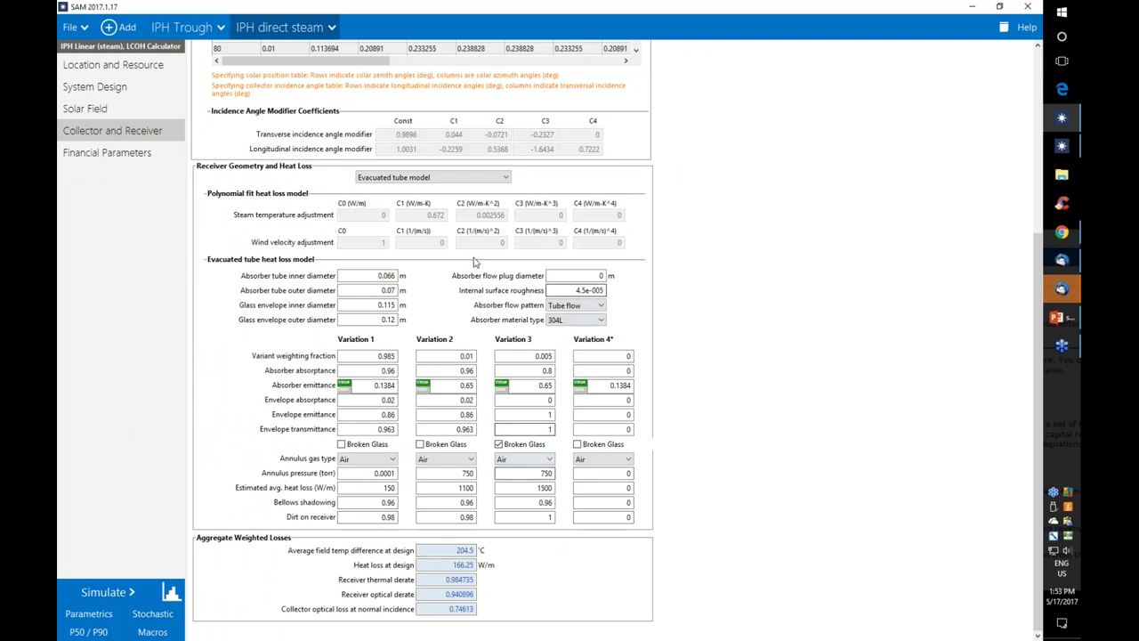
- Try the polynomial heat loss model for the direct steam receiver, and switch back to the evacuated tube model to check its heat loss at design
left_click(468, 183)
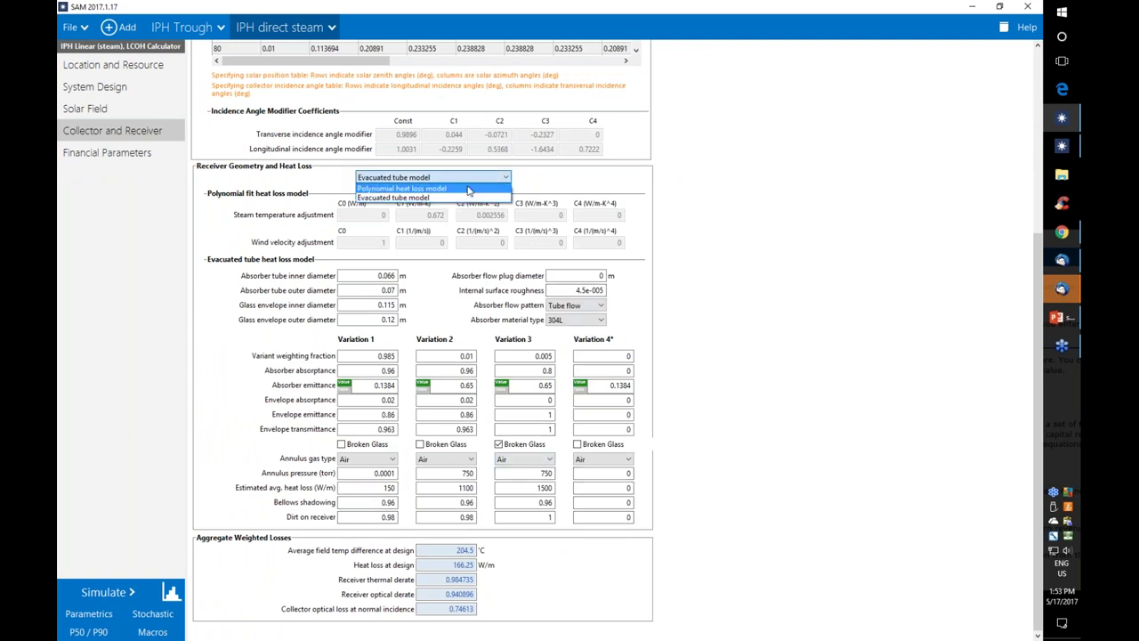
left_click(436, 190)
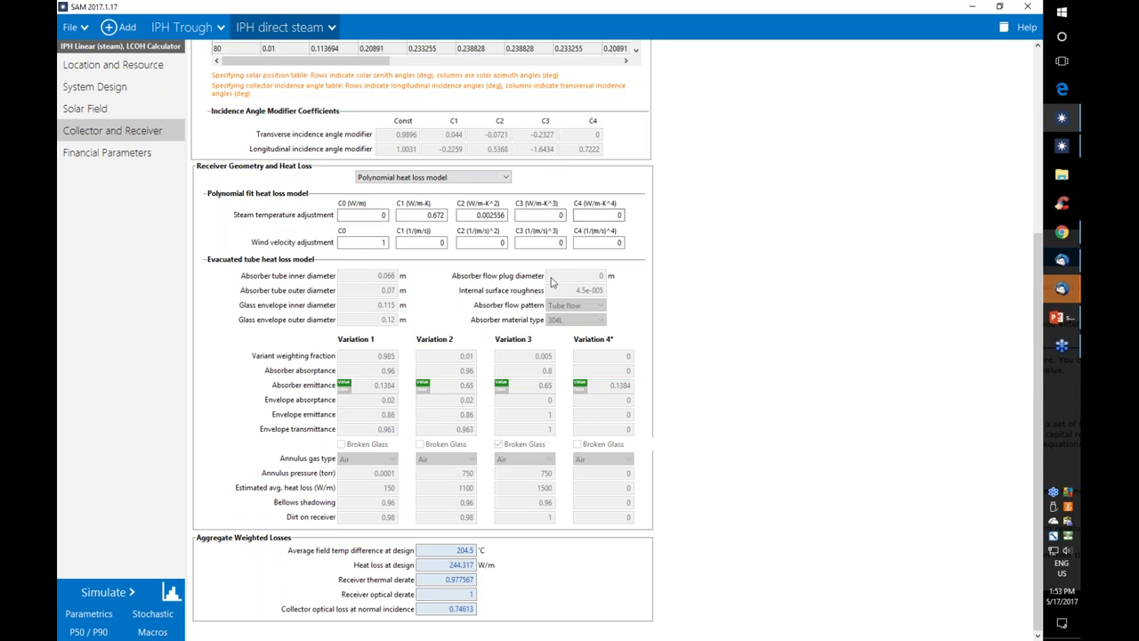
left_click(433, 177)
left_click(434, 199)
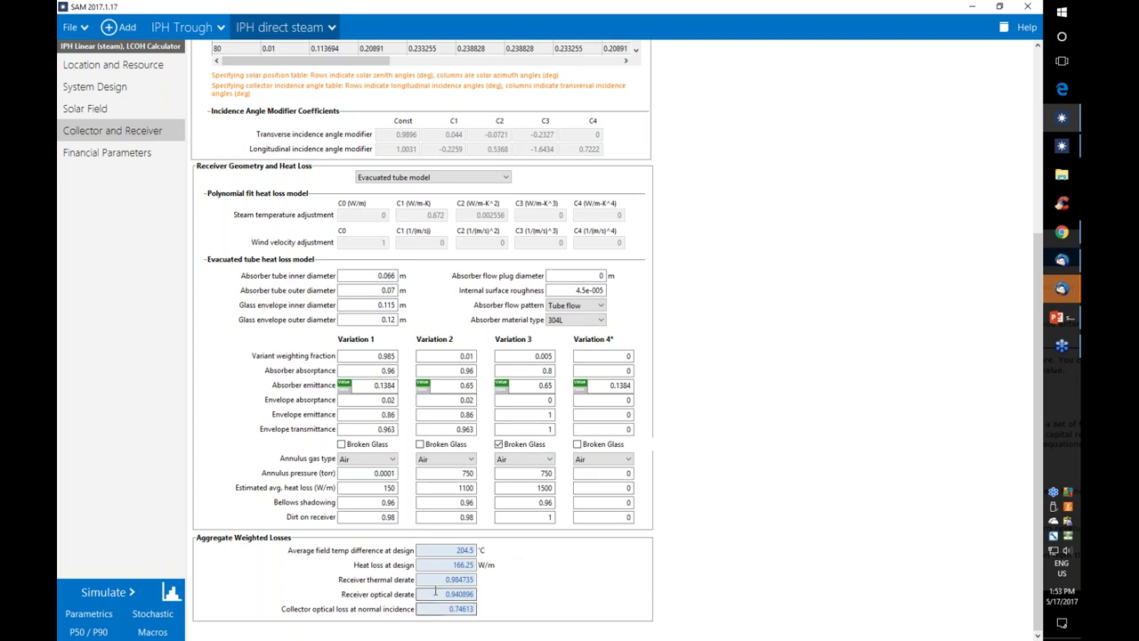
left_click_drag(448, 566, 478, 574)
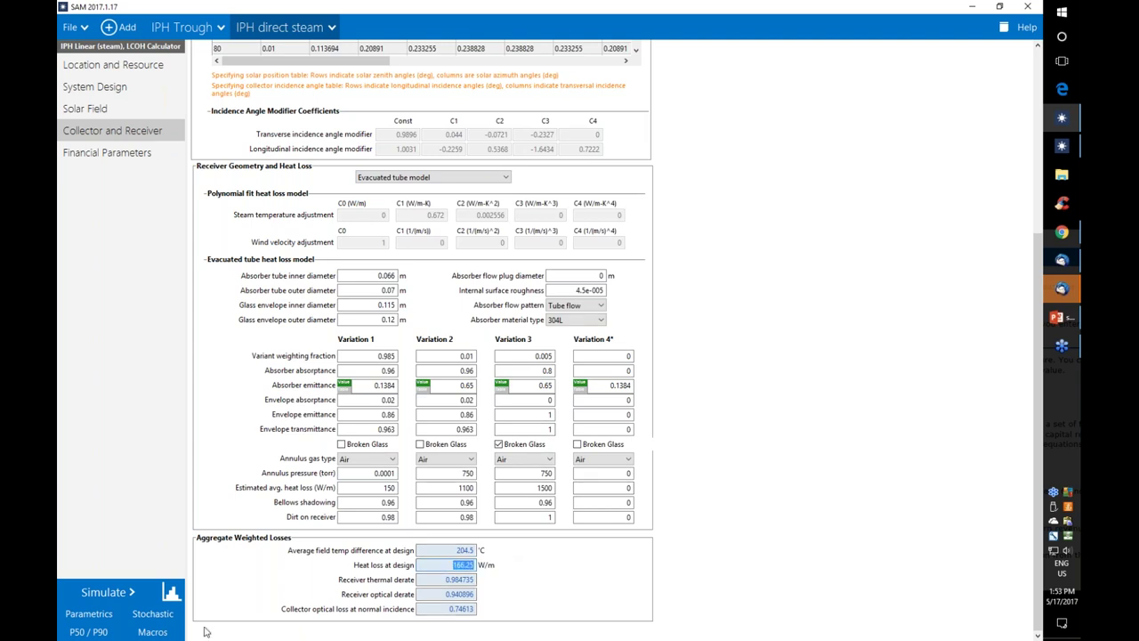
- Plot the direct steam case's hourly receiver thermal losses as a time series, narrowed to about Jul 28 to Aug 11
left_click(172, 593)
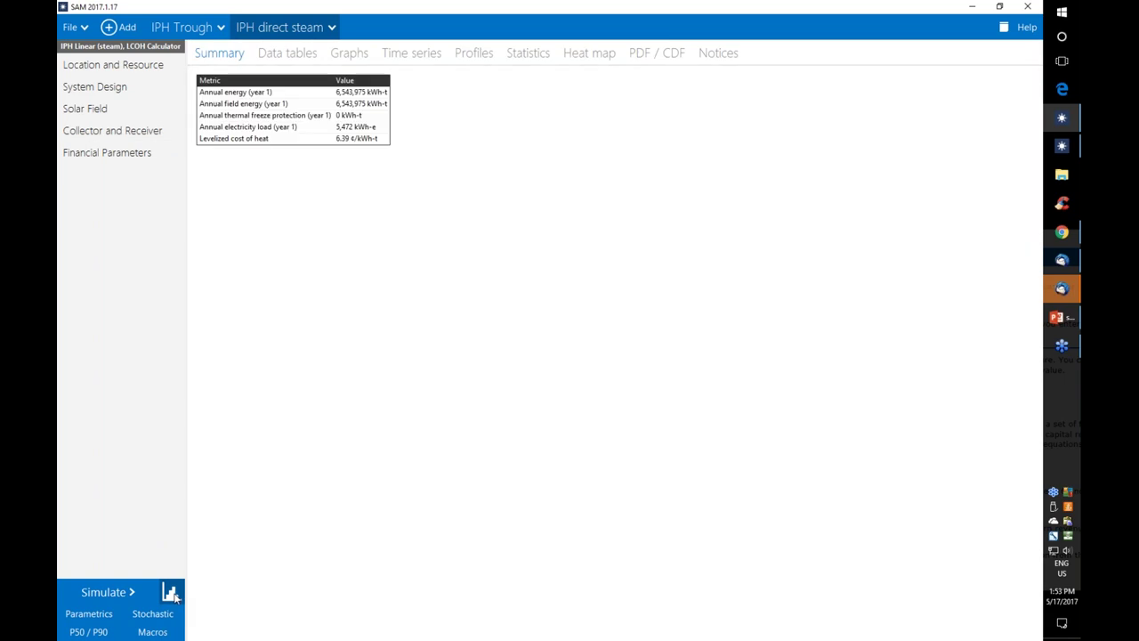
left_click(394, 54)
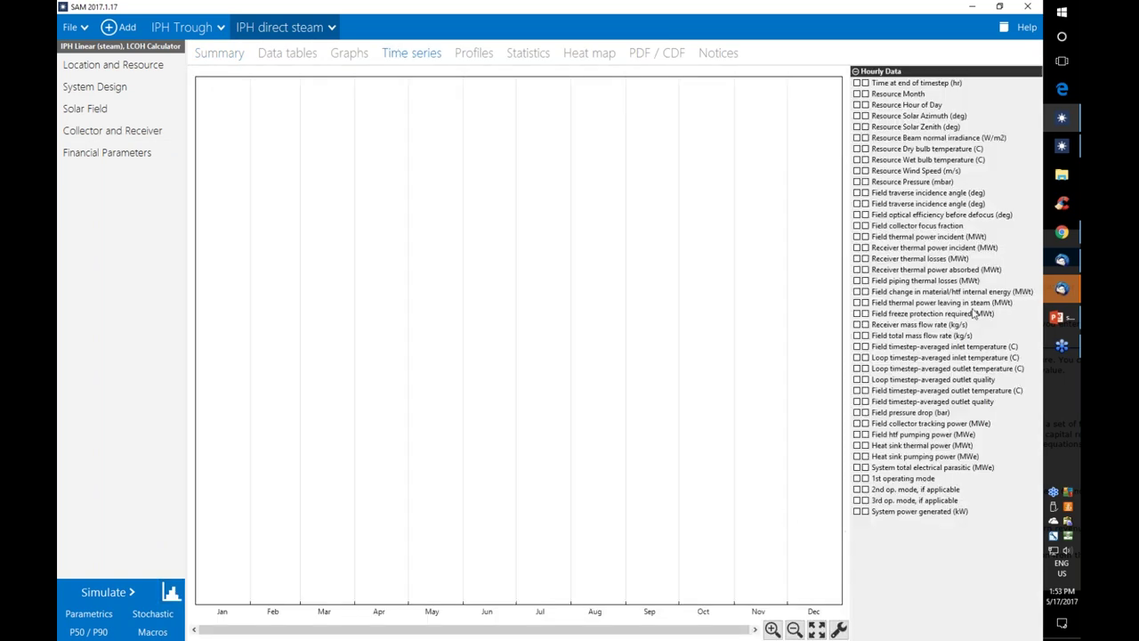
left_click(856, 259)
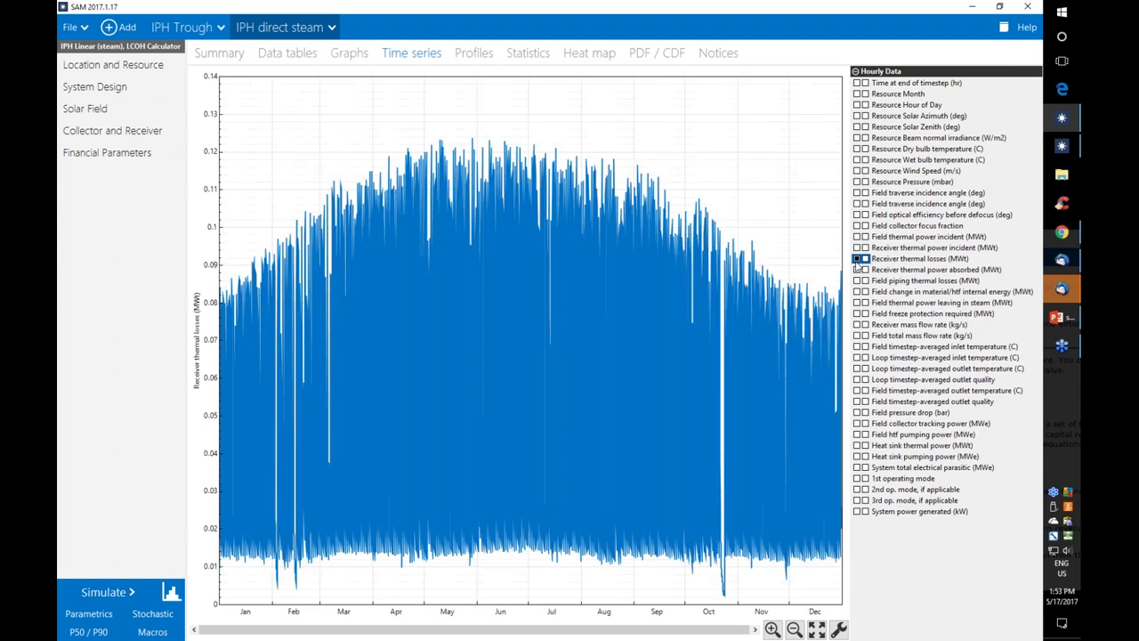
left_click_drag(530, 302, 648, 311)
left_click_drag(403, 325, 737, 341)
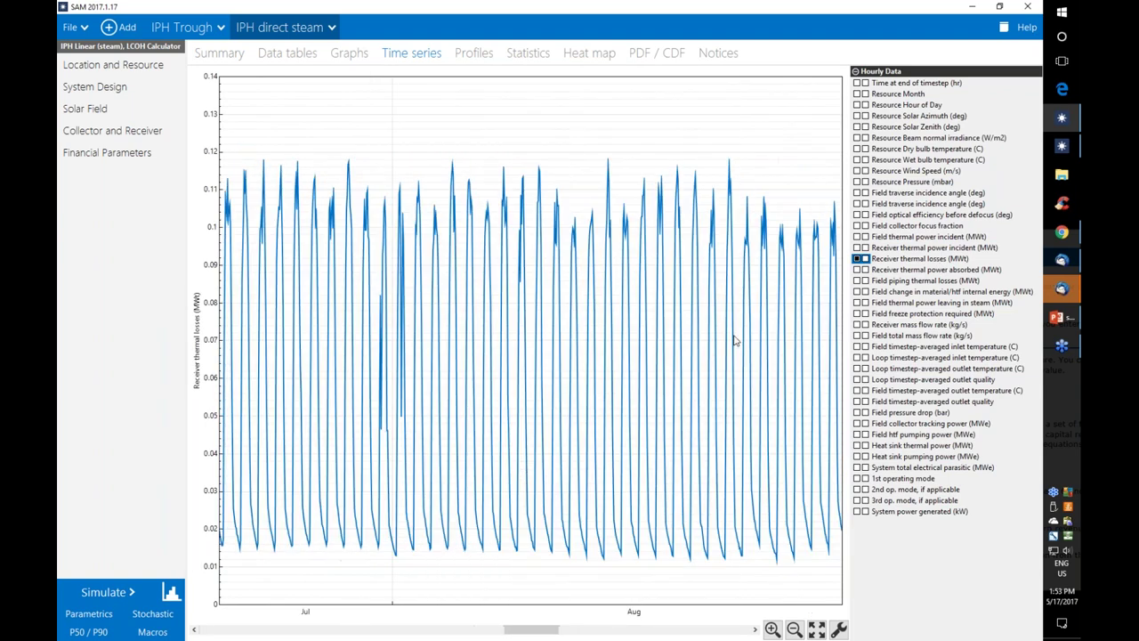
left_click_drag(323, 377, 569, 404)
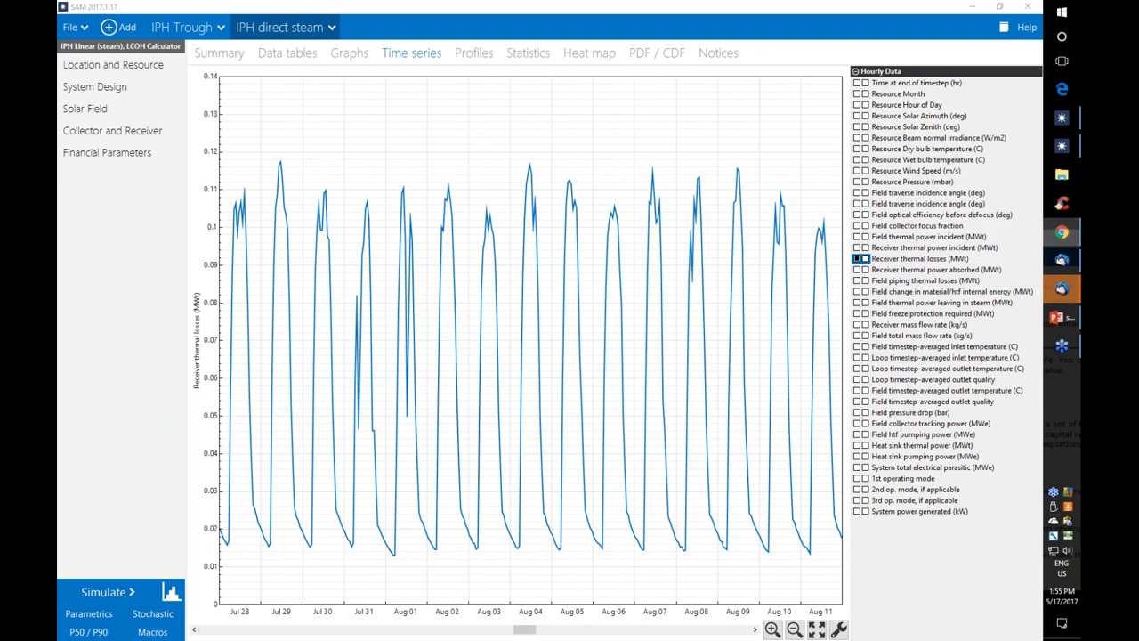
- Switch to Chrome and open the Webinars and Round Tables page of the SAM website
left_click(1062, 232)
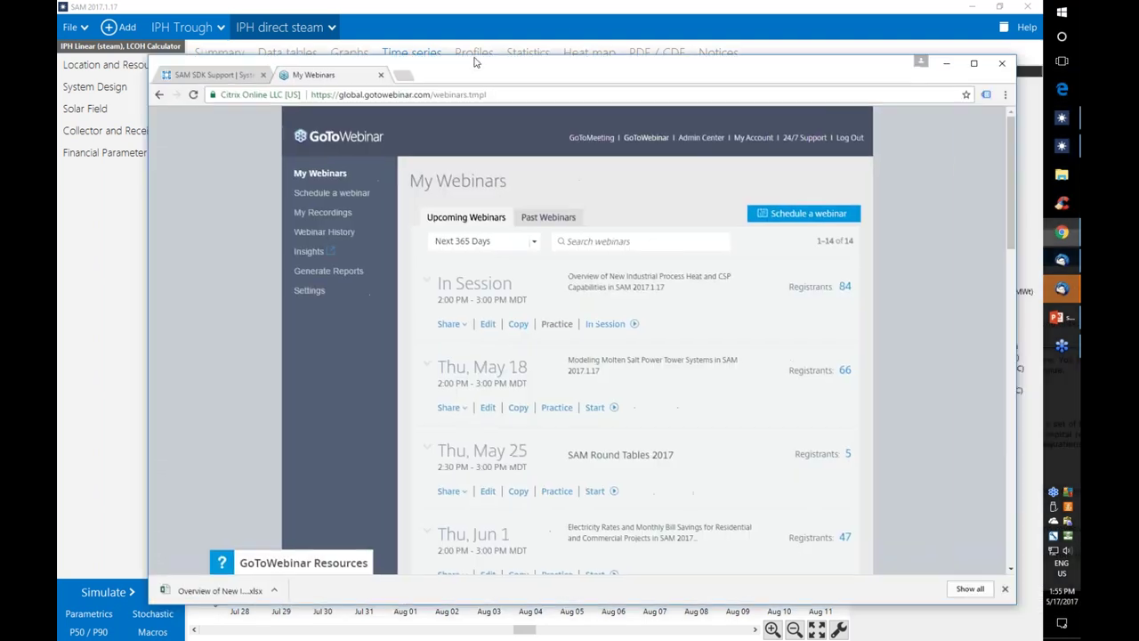
left_click(82, 83)
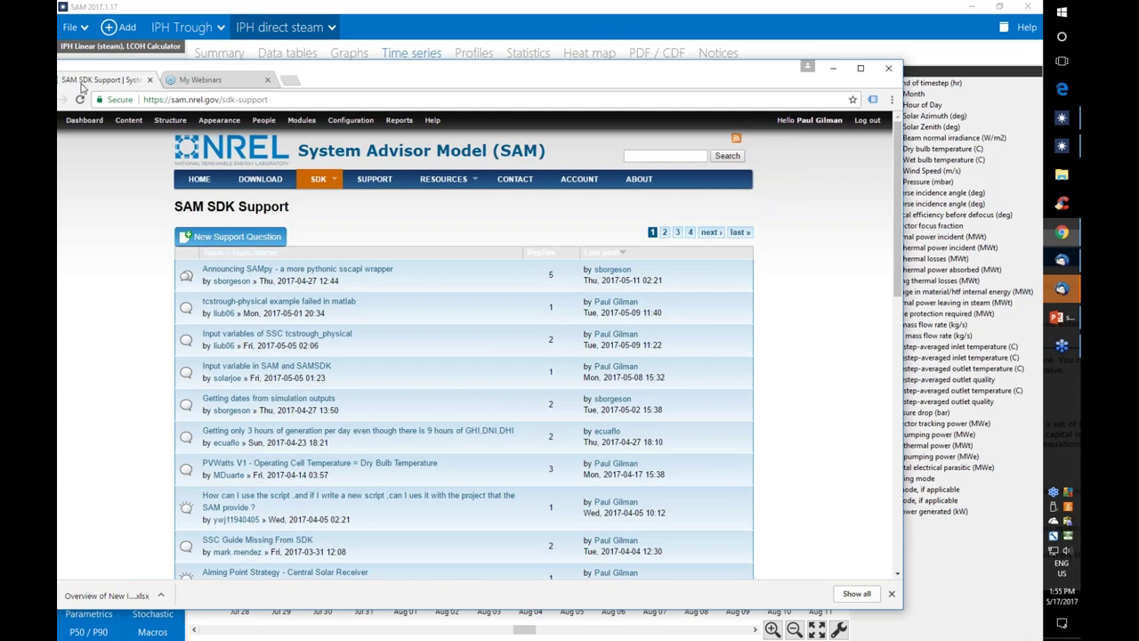
mouse_move(445, 180)
left_click(444, 219)
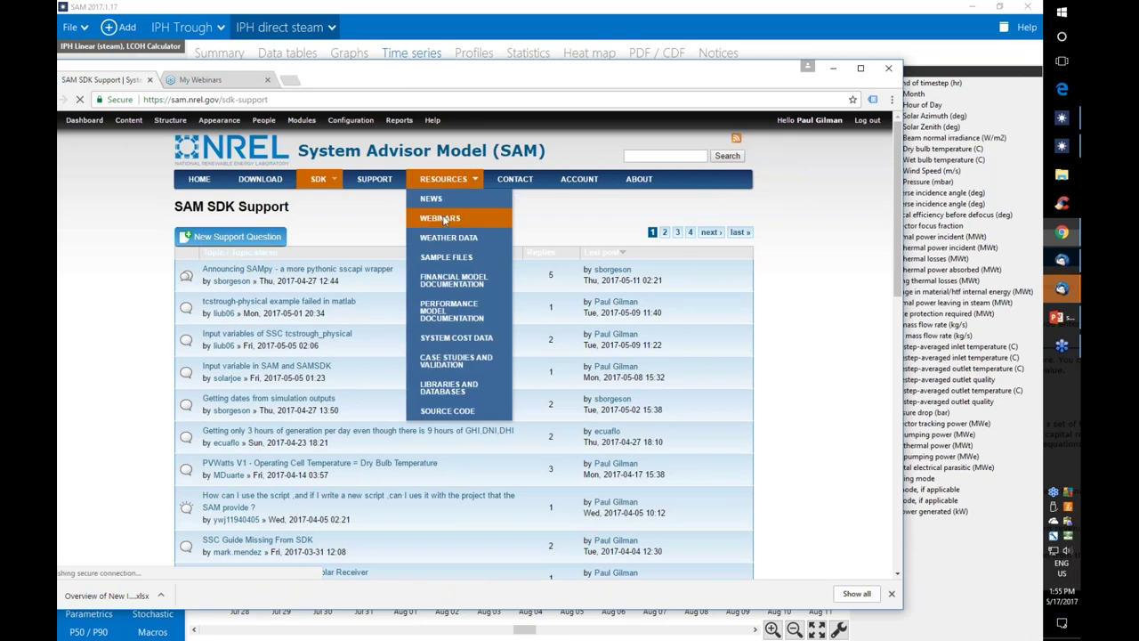
scroll(585, 408, "down", 3)
scroll(585, 408, "up", 3)
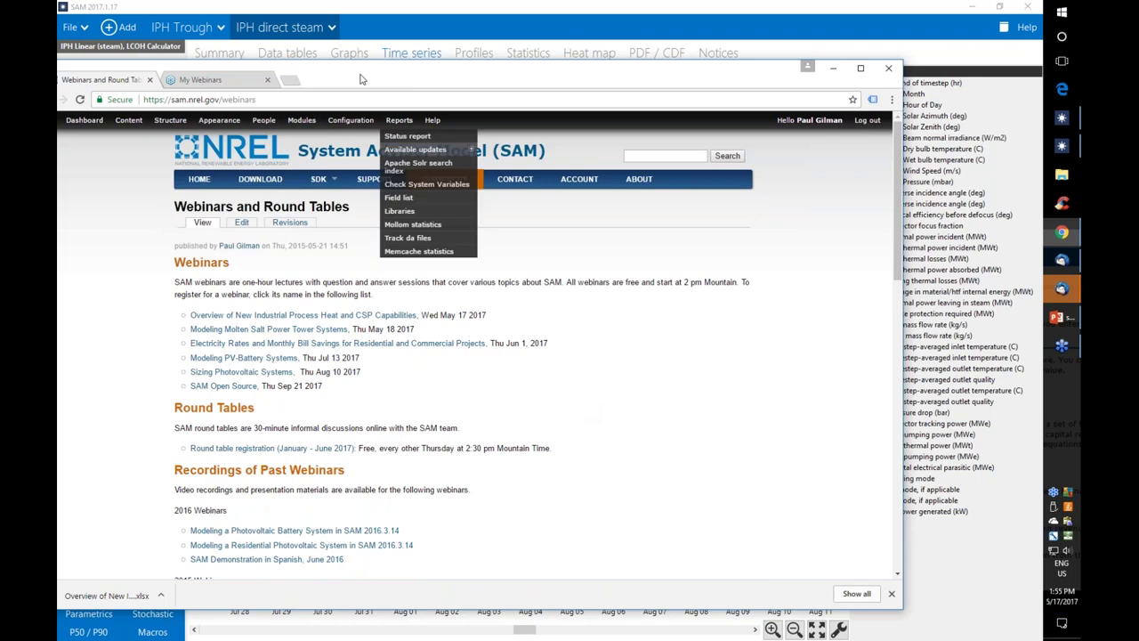
left_click_drag(355, 73, 421, 96)
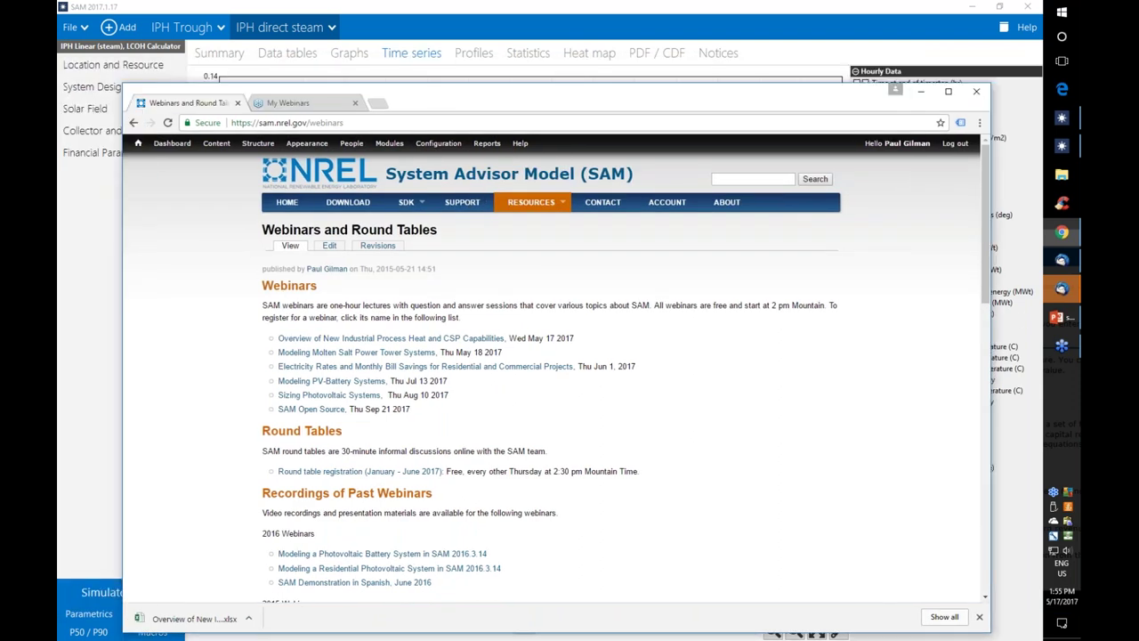
- Switch to PowerPoint, start the slide show from the current slide and advance to the Q&A Session slide
left_click(1058, 317)
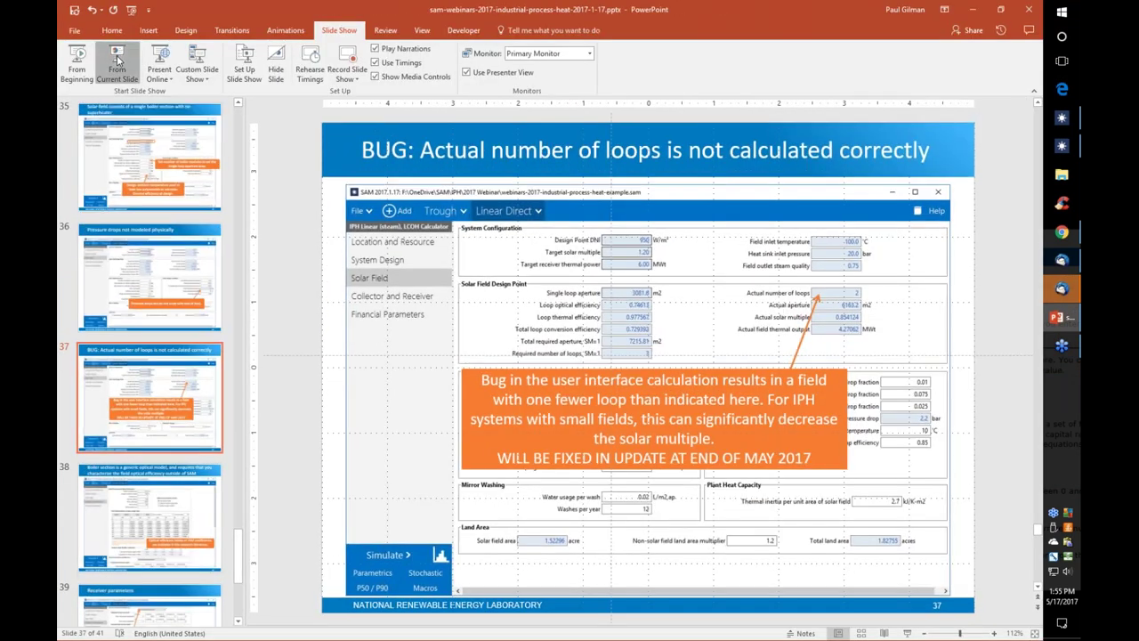
left_click(117, 55)
key("Right")
key("Right")
key("Right")
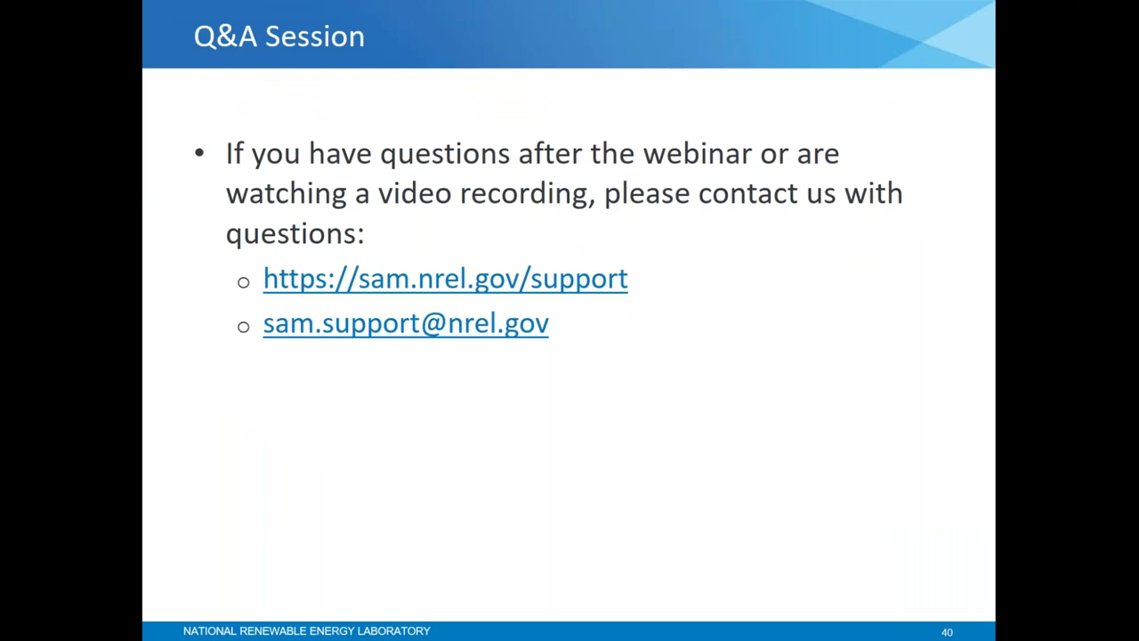